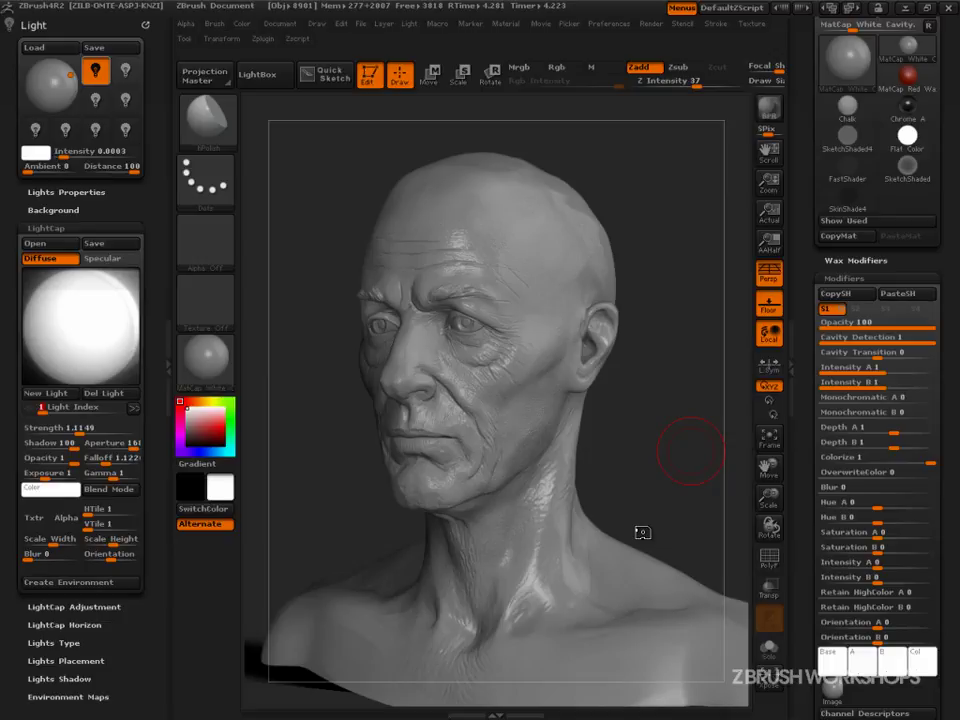
pyautogui.moveTo(936, 268)
pyautogui.keyDown('ctrl'); pyautogui.keyDown('shift'); pyautogui.mouseDown()
pyautogui.moveTo(840, 270)
pyautogui.moveTo(810, 565)
pyautogui.moveTo(953, 622)
pyautogui.moveTo(945, 318)
pyautogui.mouseUp(); pyautogui.keyUp('shift'); pyautogui.keyUp('ctrl')
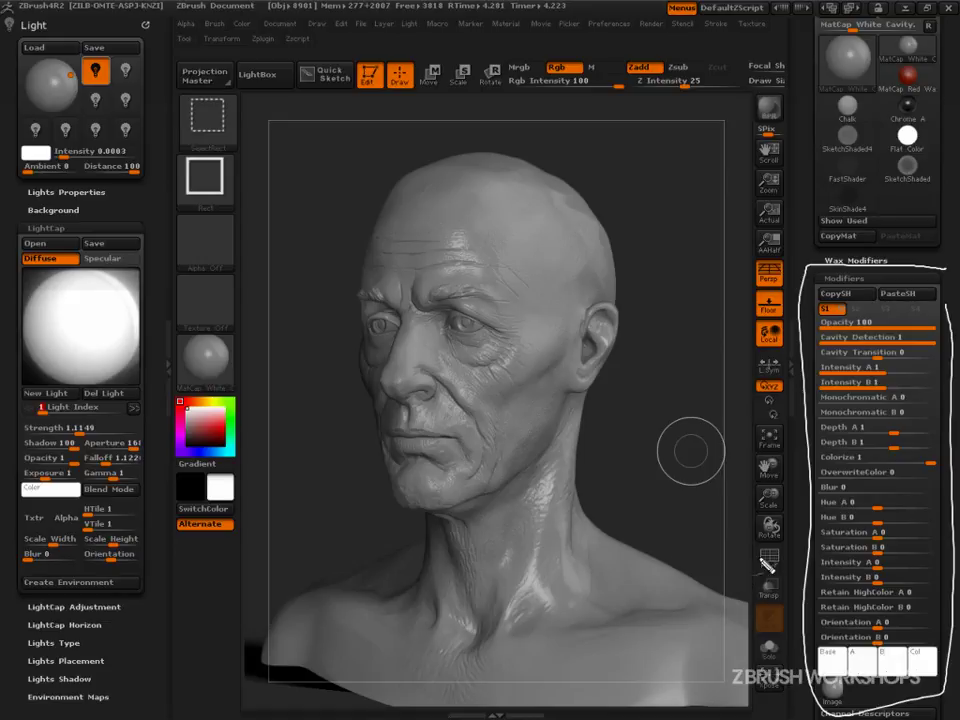
pyautogui.moveTo(738, 551)
pyautogui.mouseDown()
pyautogui.moveTo(808, 546)
pyautogui.moveTo(800, 555)
pyautogui.mouseUp()
pyautogui.moveTo(738, 593)
pyautogui.mouseDown()
pyautogui.moveTo(800, 600)
pyautogui.moveTo(777, 586)
pyautogui.mouseUp()
pyautogui.moveTo(736, 368); pyautogui.dragTo(797, 364)
pyautogui.moveTo(788, 357); pyautogui.dragTo(797, 370)
pyautogui.moveTo(726, 405); pyautogui.dragTo(778, 392)
pyautogui.moveTo(716, 434); pyautogui.dragTo(800, 414)
pyautogui.moveTo(900, 640); pyautogui.dragTo(933, 648)
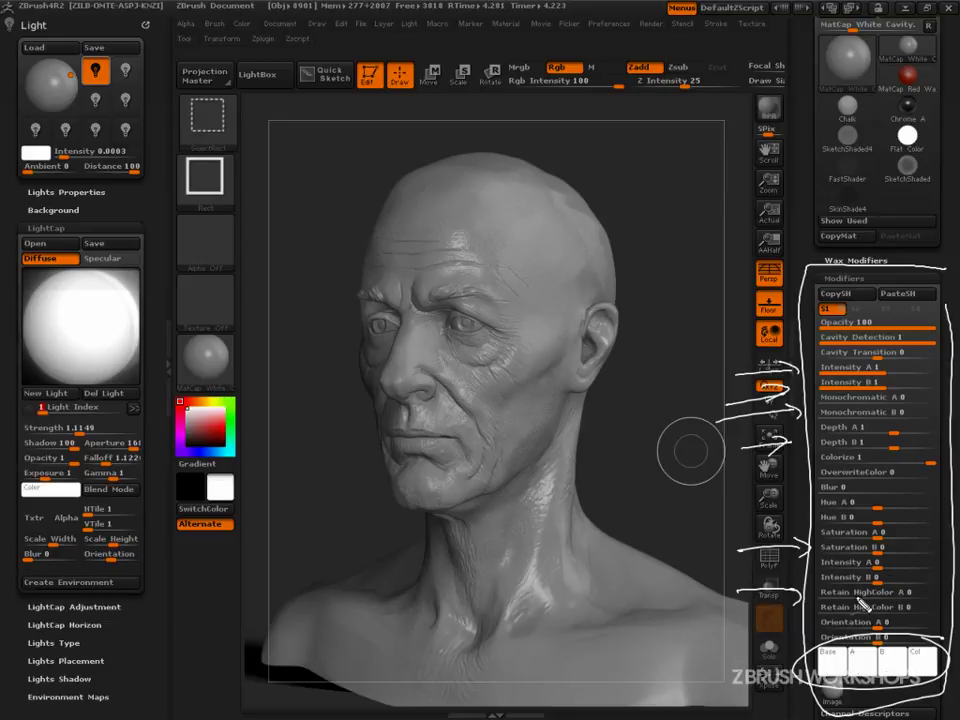
pyautogui.moveTo(890, 628)
pyautogui.mouseDown()
pyautogui.moveTo(420, 112)
pyautogui.moveTo(168, 308)
pyautogui.moveTo(193, 289)
pyautogui.moveTo(233, 313)
pyautogui.moveTo(185, 292)
pyautogui.moveTo(224, 337)
pyautogui.mouseUp()
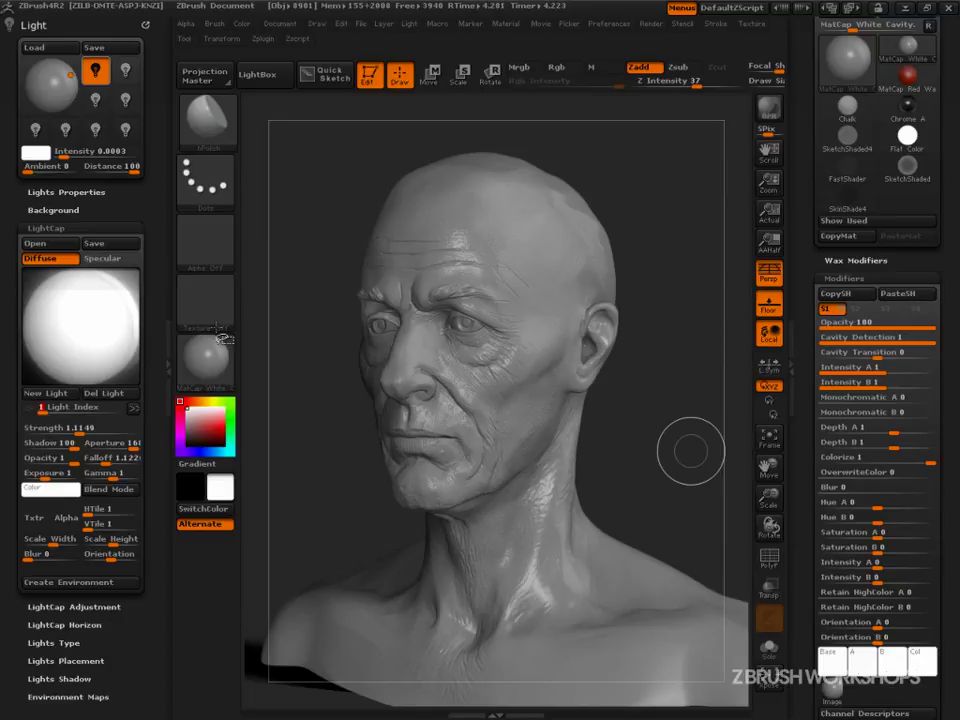
# Open the project r2-materials-02-nomods.ZPR without saving the changes to the current project.
pyautogui.click(361, 24)
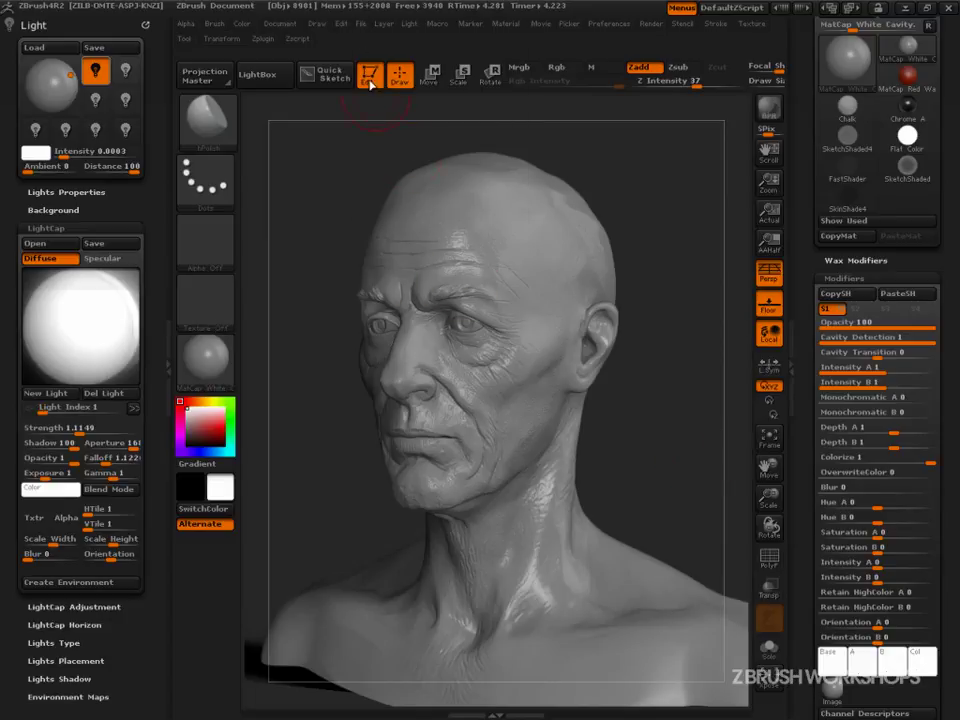
pyautogui.click(361, 24)
pyautogui.click(393, 50)
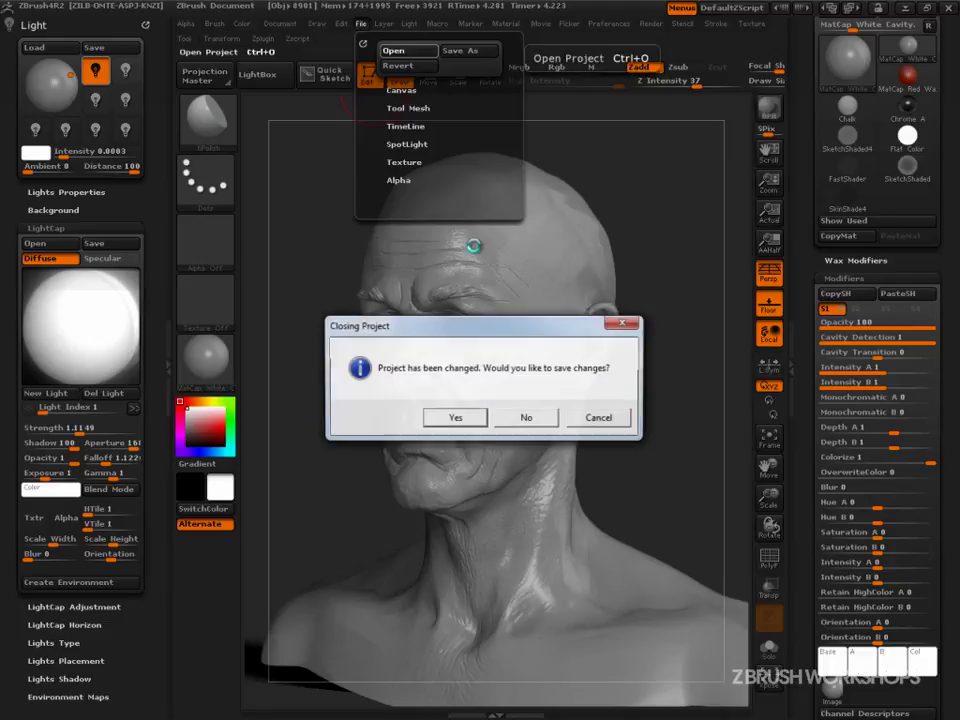
pyautogui.click(527, 418)
pyautogui.click(300, 119)
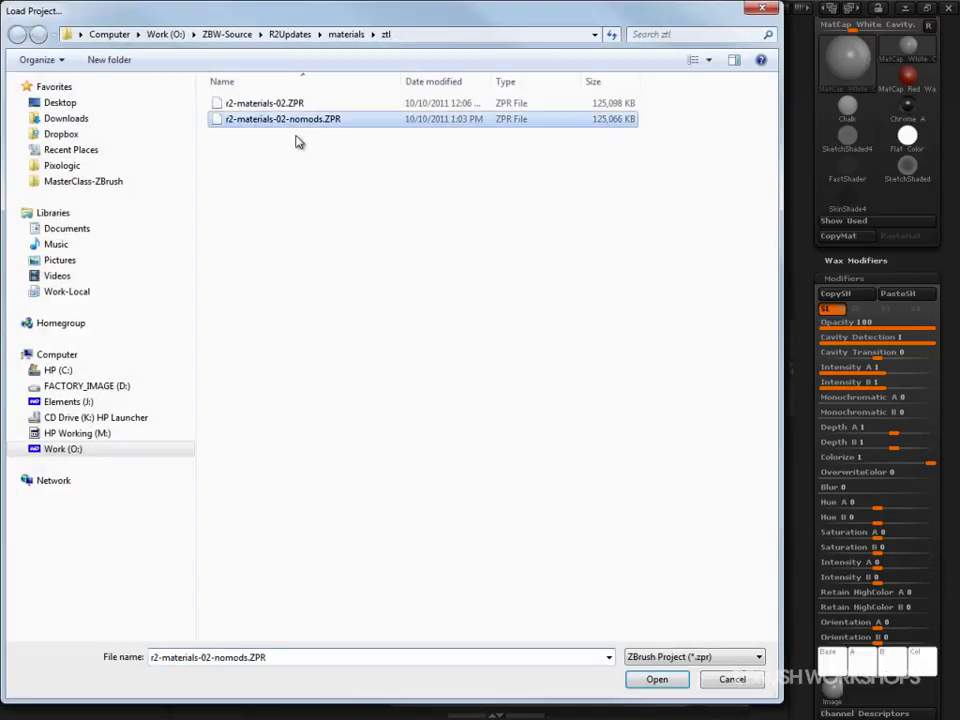
pyautogui.click(652, 679)
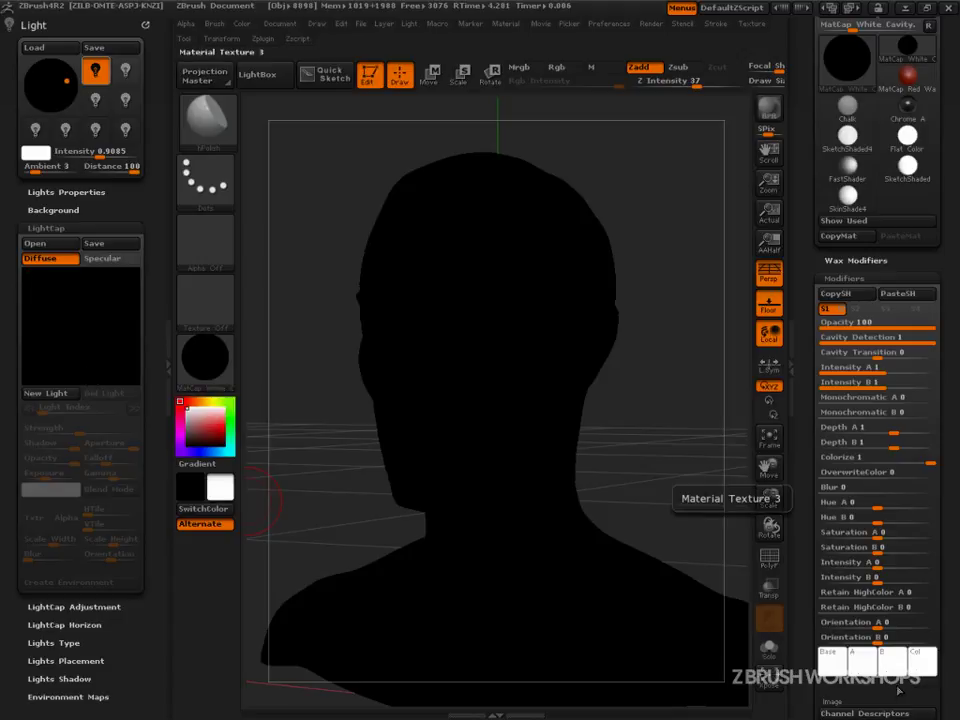
# Add a new LightCap light to the MatCap White Cavity material and raise its strength to about 1.05.
pyautogui.moveTo(826, 690)
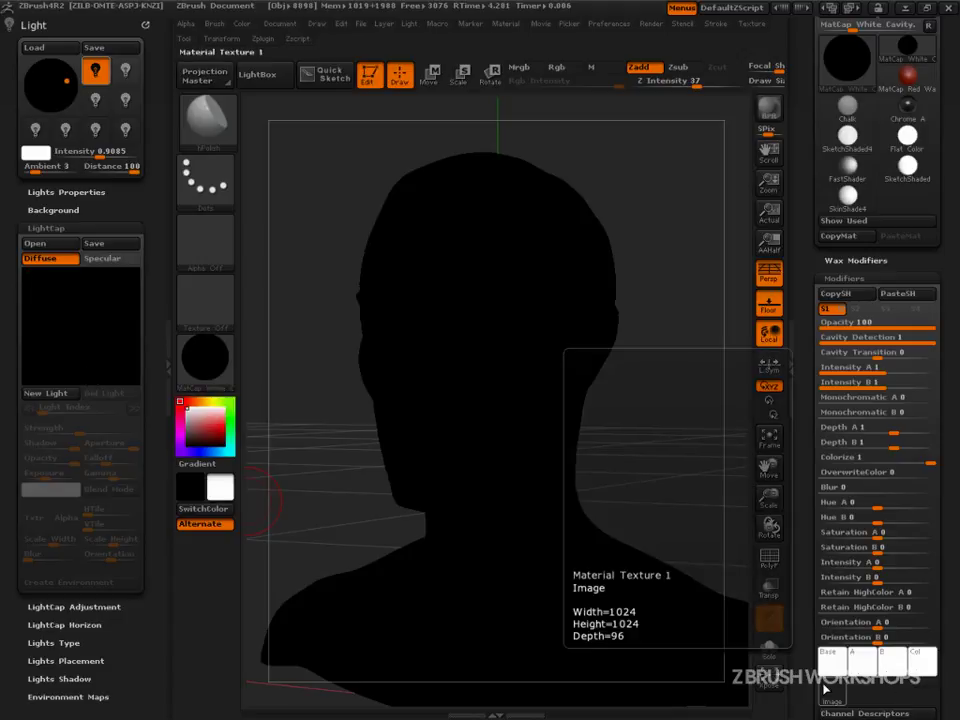
pyautogui.click(45, 393)
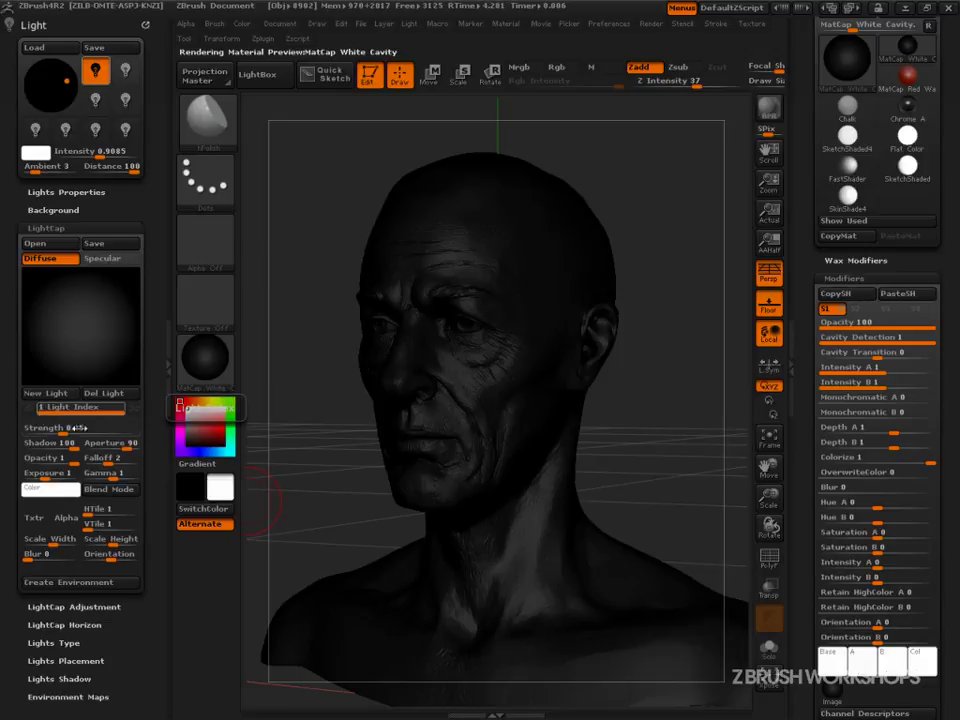
pyautogui.moveTo(52, 428); pyautogui.dragTo(72, 428)
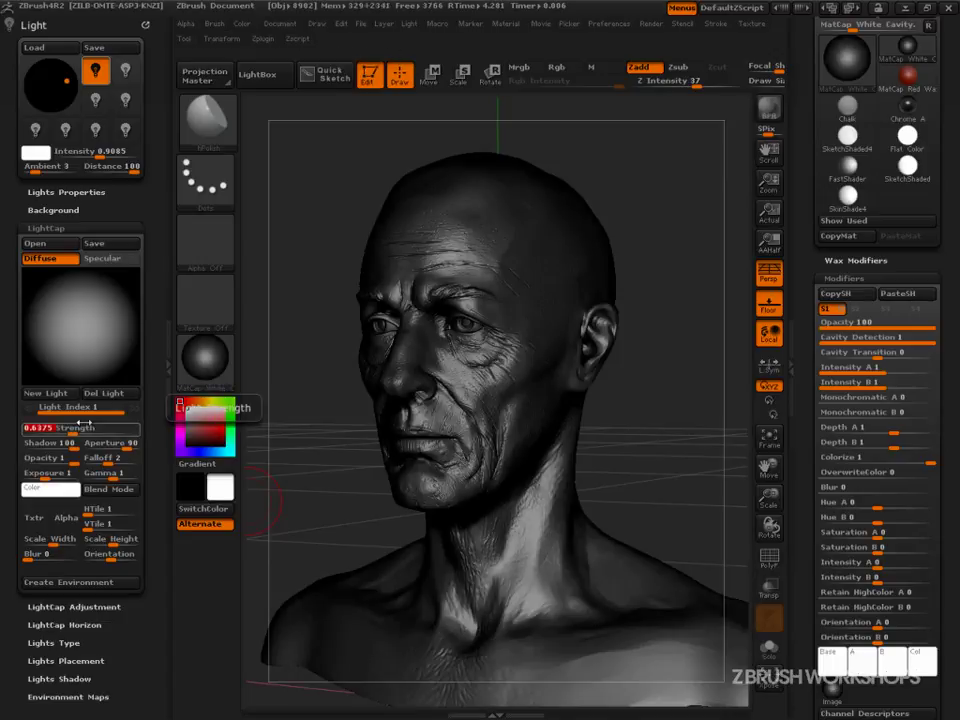
pyautogui.moveTo(72, 430); pyautogui.dragTo(78, 432)
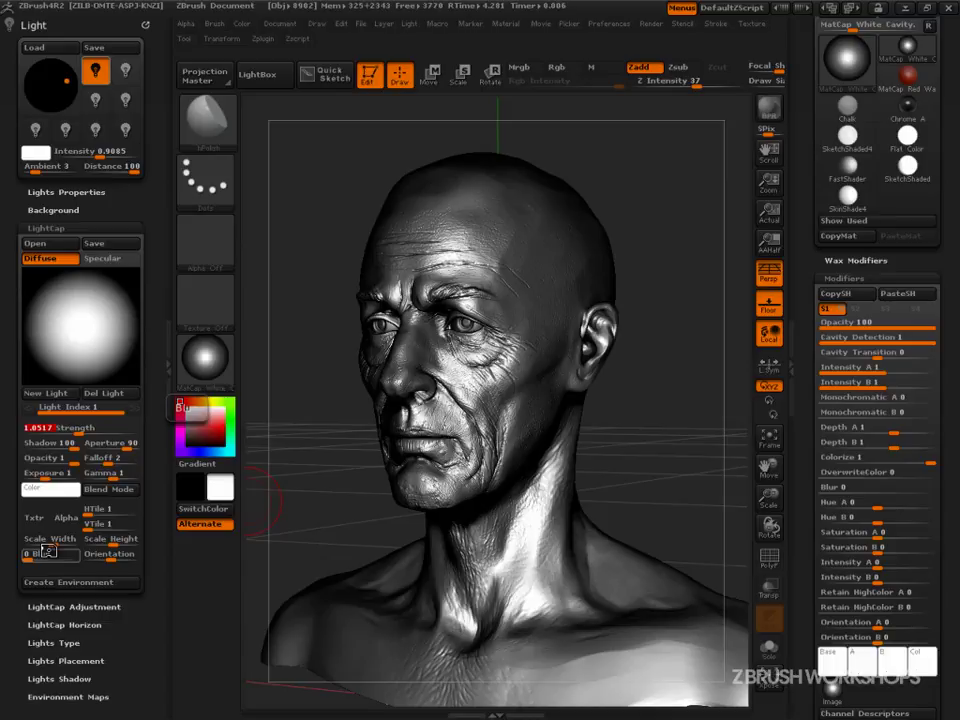
pyautogui.hotkey('ctrl', 'shift')
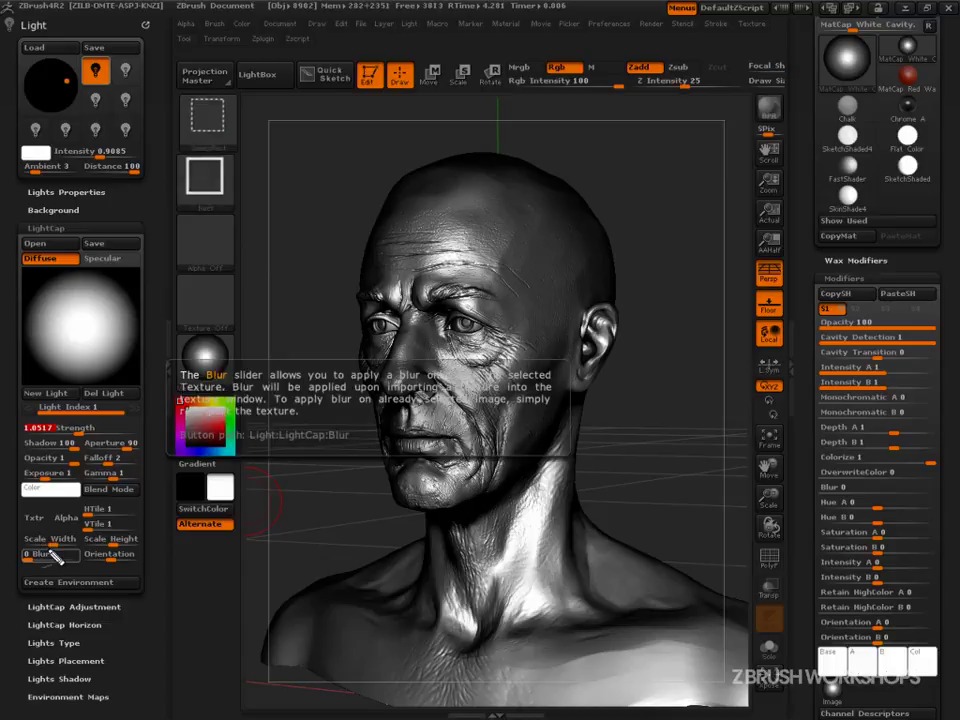
pyautogui.moveTo(145, 244)
pyautogui.mouseDown()
pyautogui.moveTo(64, 260)
pyautogui.moveTo(124, 221)
pyautogui.mouseUp()
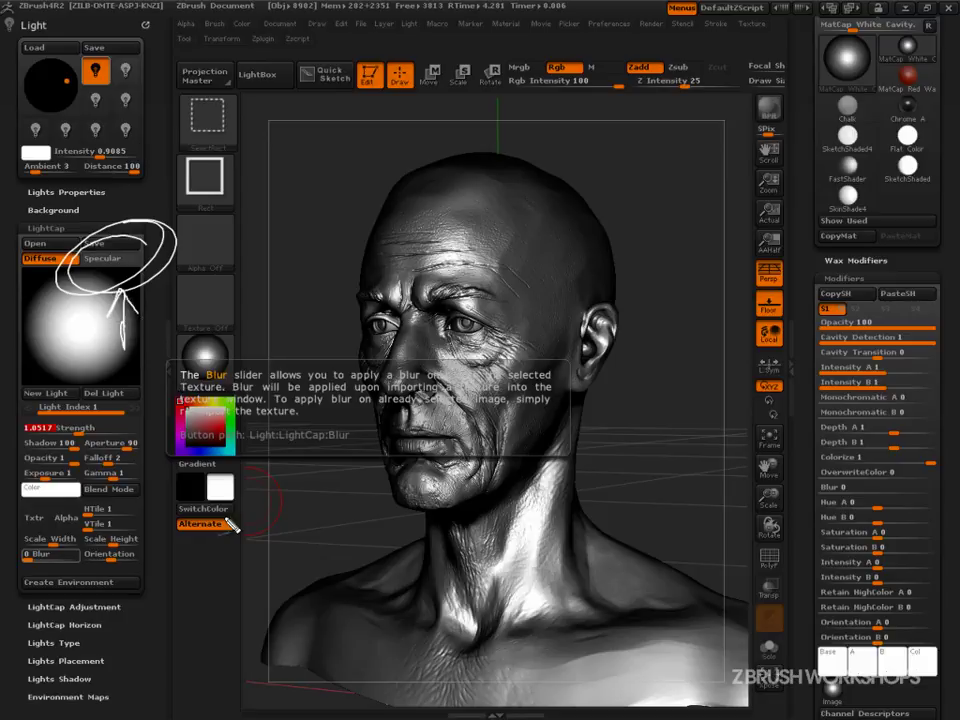
pyautogui.press('Escape')
# Switch the LightCap light to its specular settings and lower the specular opacity to 0.
pyautogui.click(128, 260)
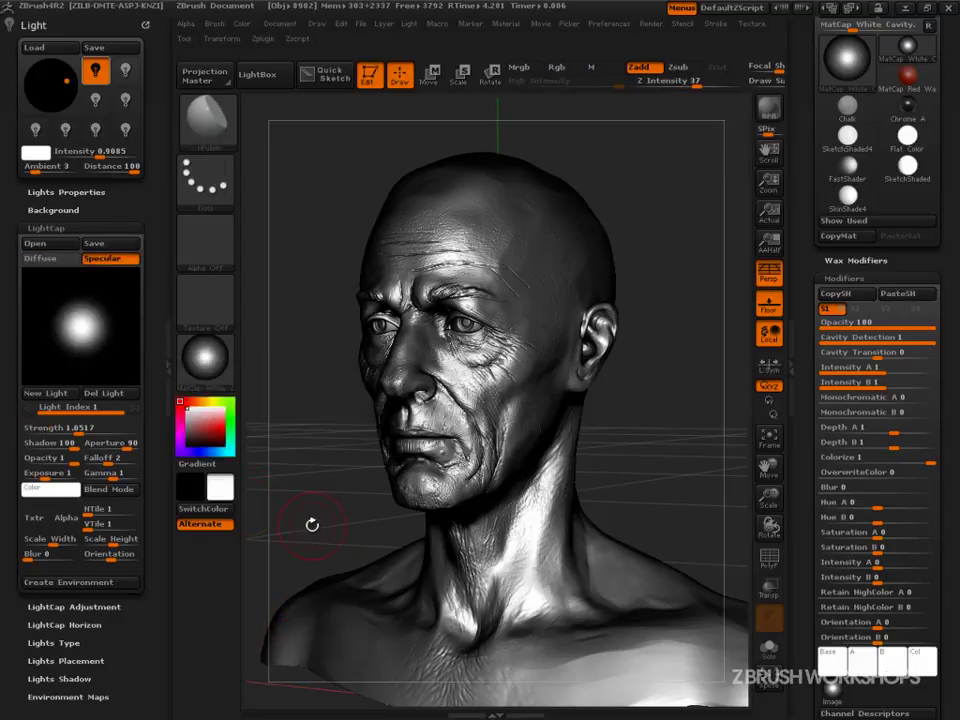
pyautogui.hotkey('ctrl', 'shift')
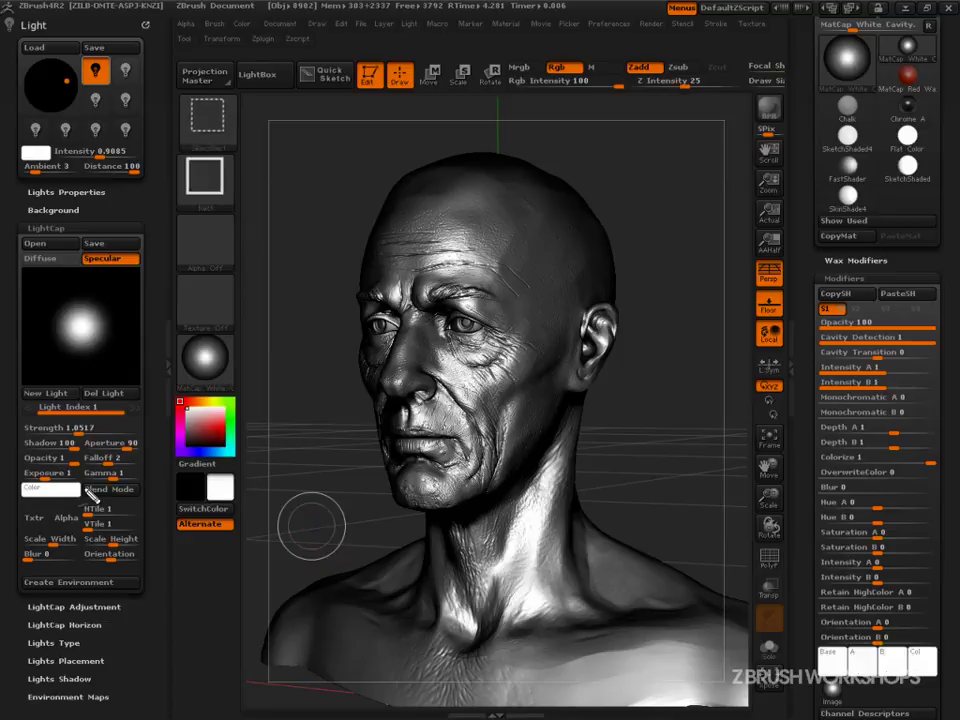
pyautogui.moveTo(141, 456)
pyautogui.mouseDown()
pyautogui.moveTo(10, 462)
pyautogui.moveTo(130, 470)
pyautogui.moveTo(72, 441)
pyautogui.mouseUp()
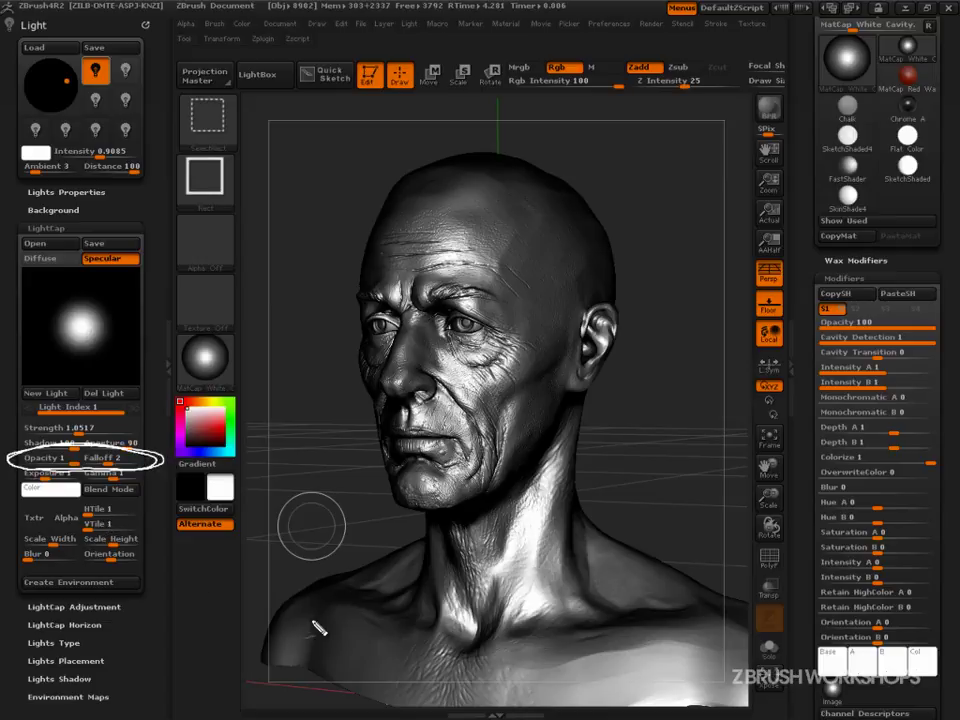
pyautogui.press('Escape')
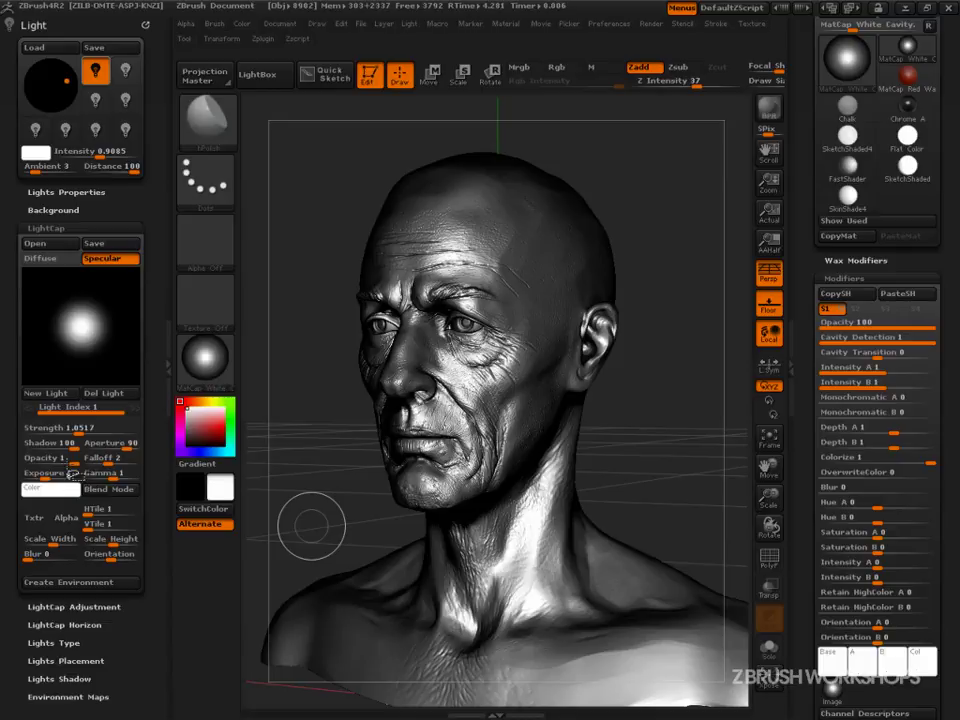
pyautogui.moveTo(72, 466); pyautogui.dragTo(39, 466)
pyautogui.moveTo(27, 465); pyautogui.dragTo(25, 484)
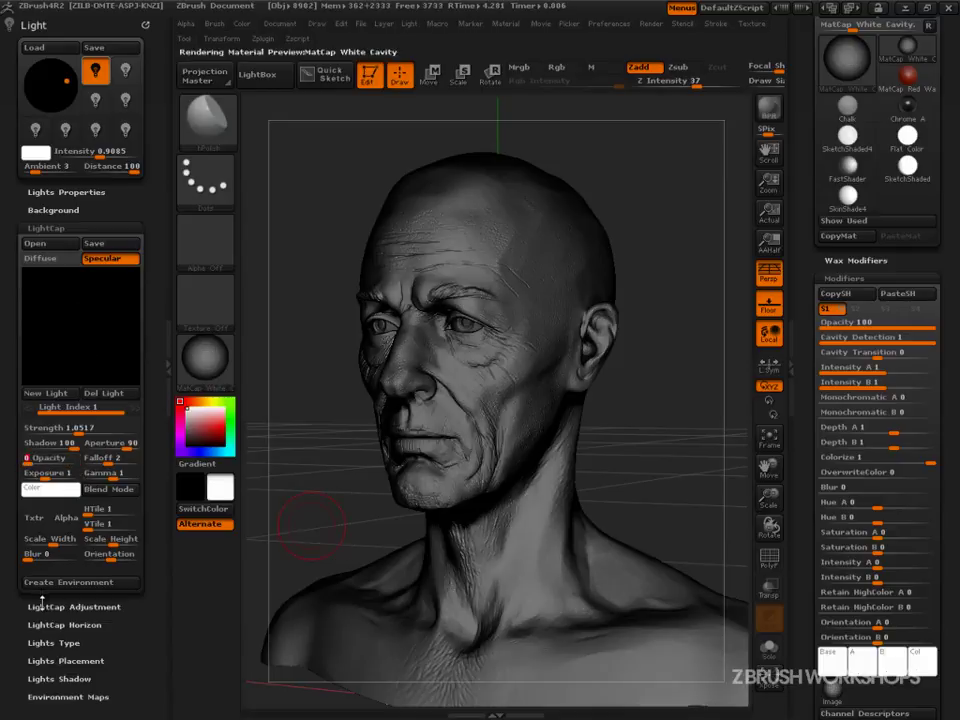
# Restore the light's specular opacity to 1 and increase its specular falloff to about 17.96.
pyautogui.click(57, 268)
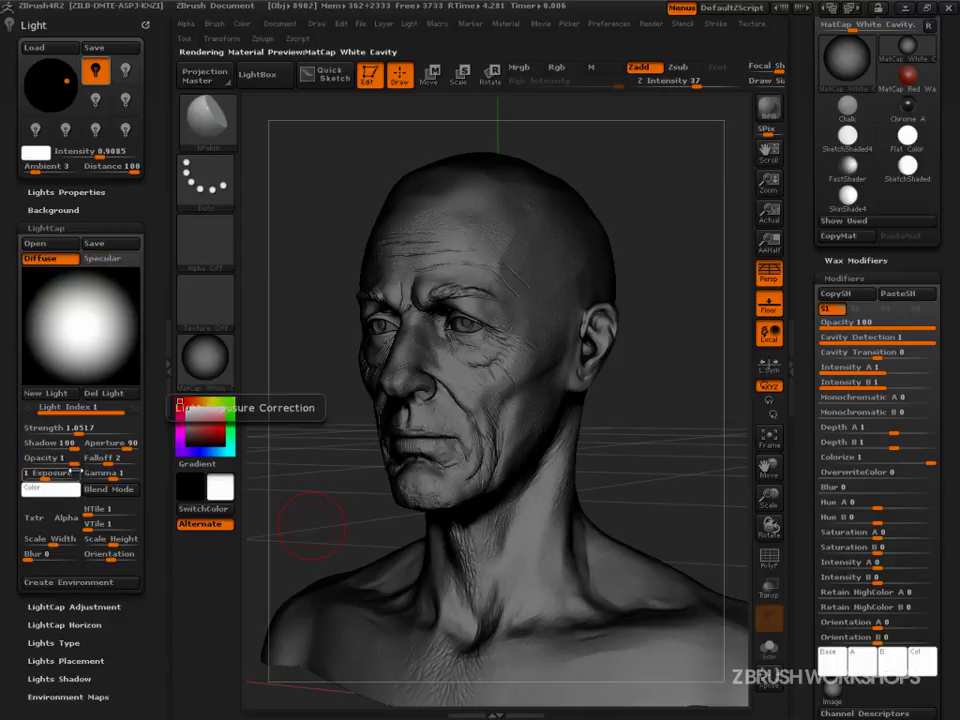
pyautogui.click(110, 258)
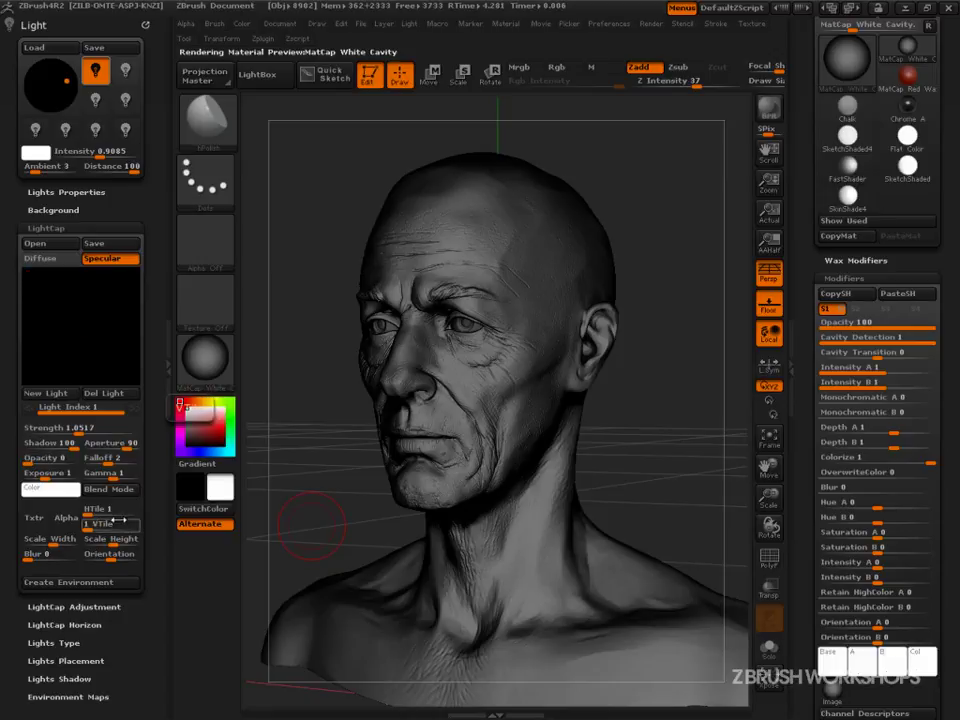
pyautogui.click(80, 458)
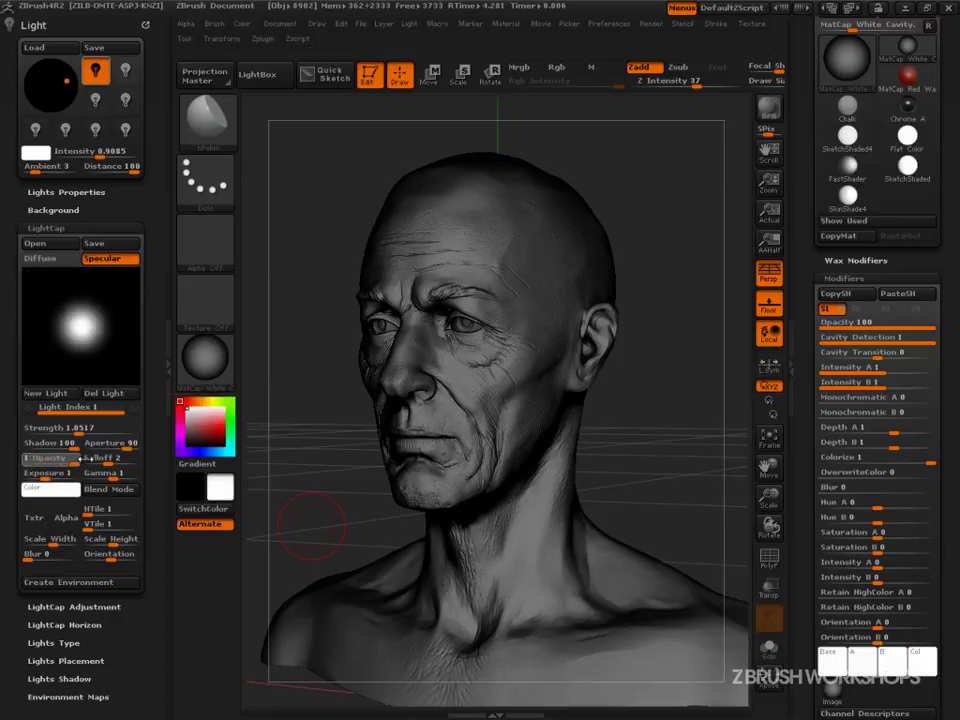
pyautogui.moveTo(102, 464); pyautogui.dragTo(126, 461)
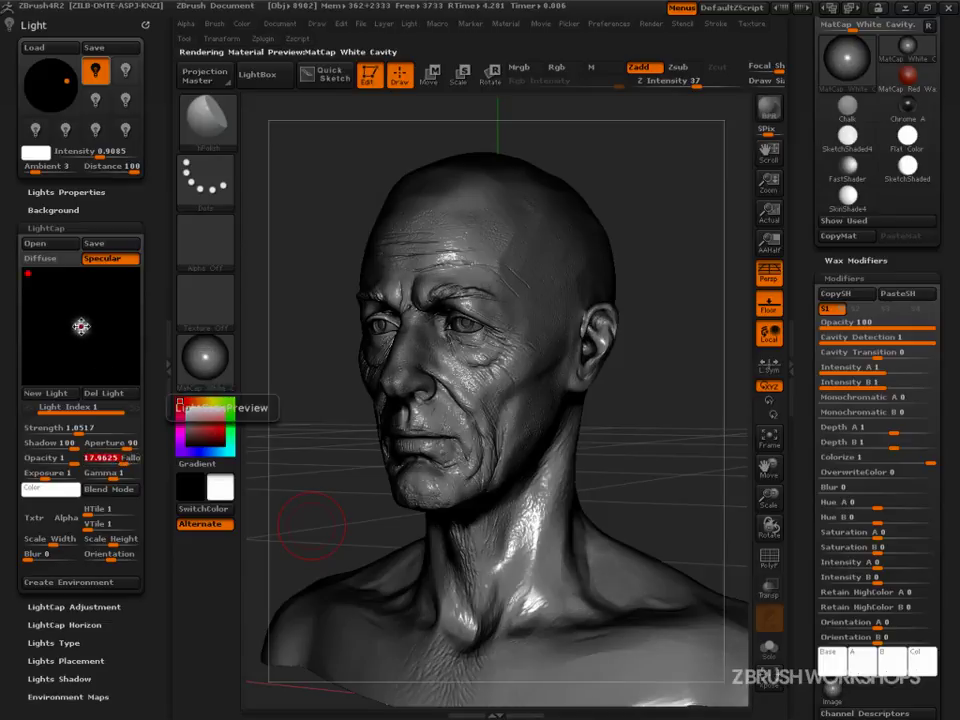
# Reposition the light slightly above and right of the LightCap sphere's centre and switch to its diffuse settings.
pyautogui.click(92, 318)
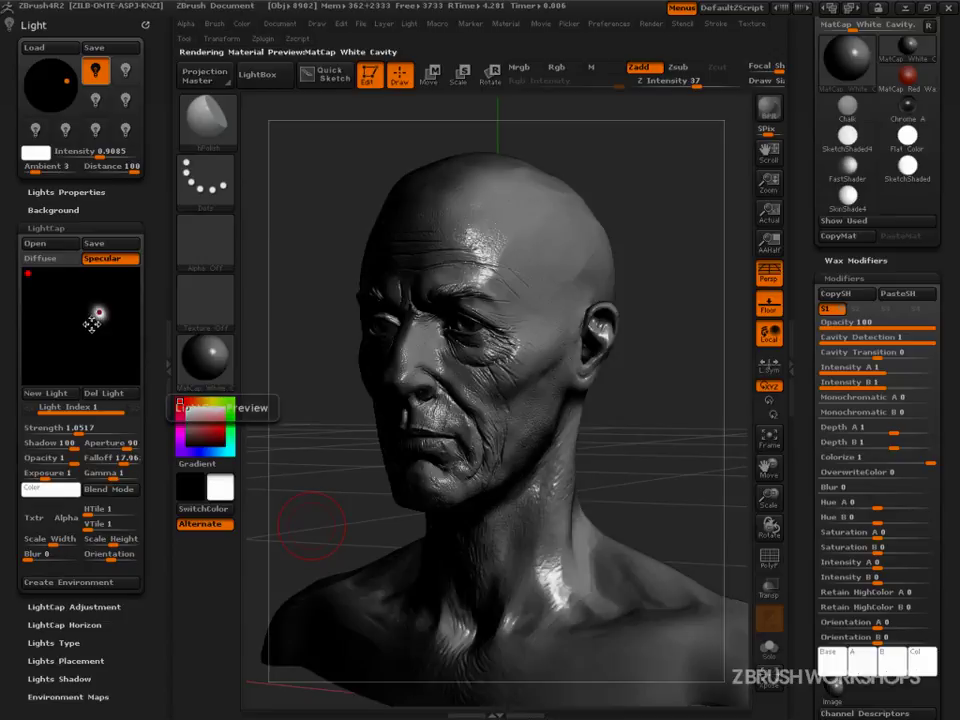
pyautogui.moveTo(98, 313); pyautogui.dragTo(90, 321)
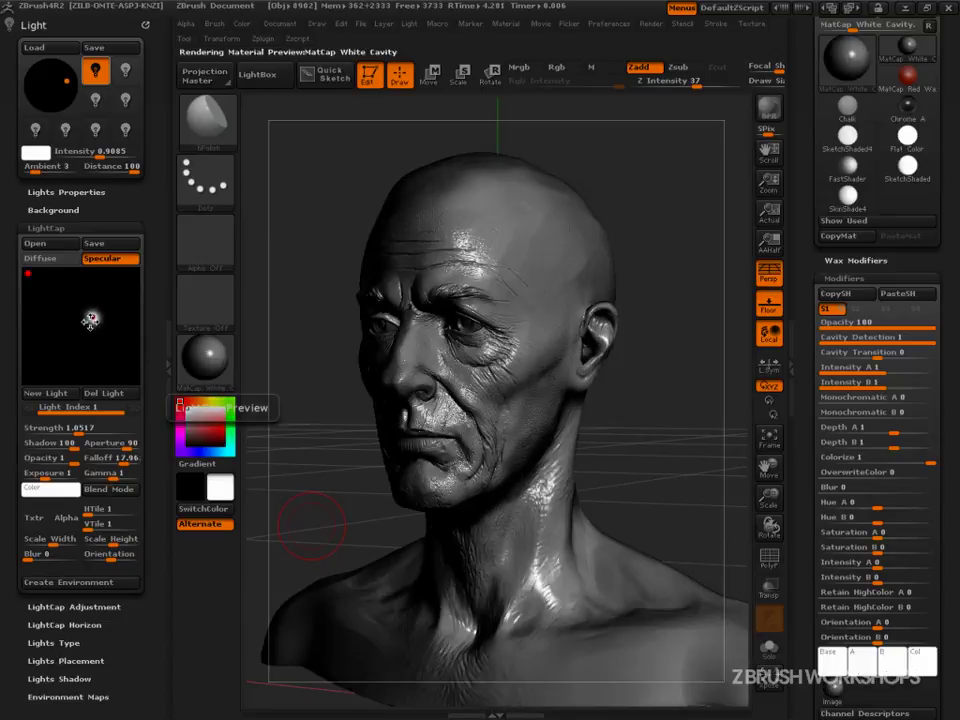
pyautogui.click(50, 258)
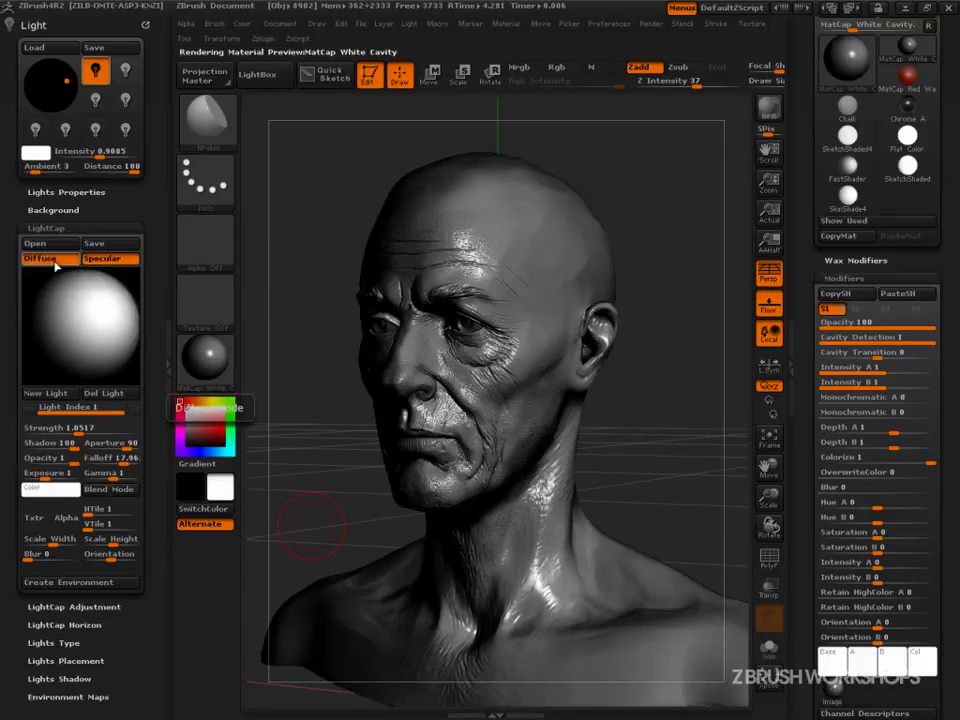
pyautogui.moveTo(92, 318); pyautogui.dragTo(88, 321)
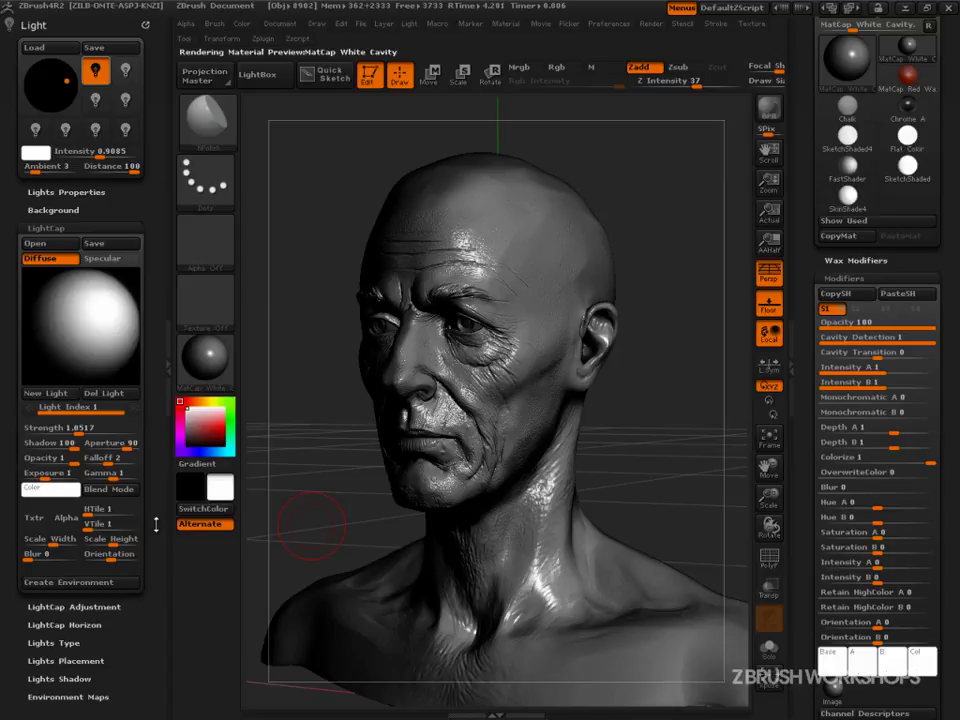
# Try diffuse aperture values of 180, 179, 160 and 140 on the LightCap light.
pyautogui.click(127, 449)
pyautogui.write('18')
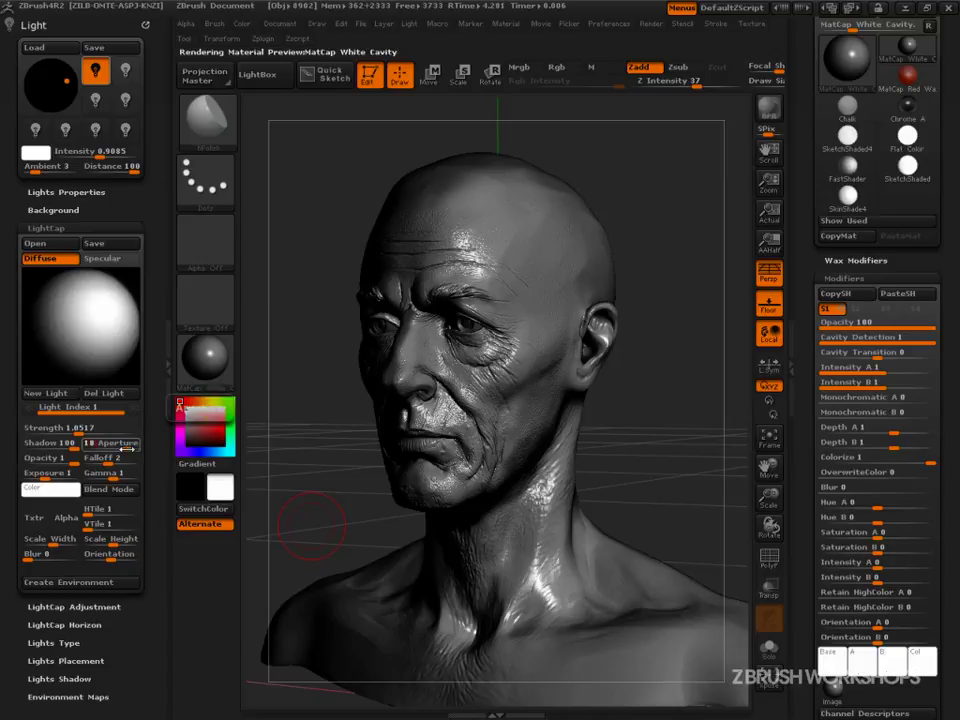
pyautogui.write('0')
pyautogui.press('Return')
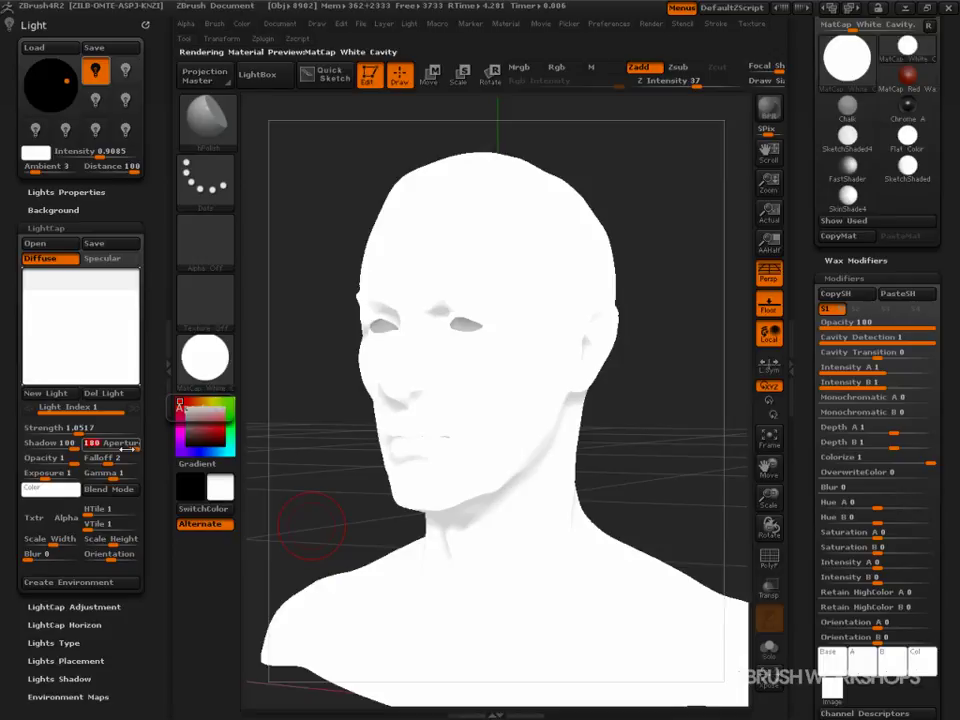
pyautogui.write('179')
pyautogui.press('Return')
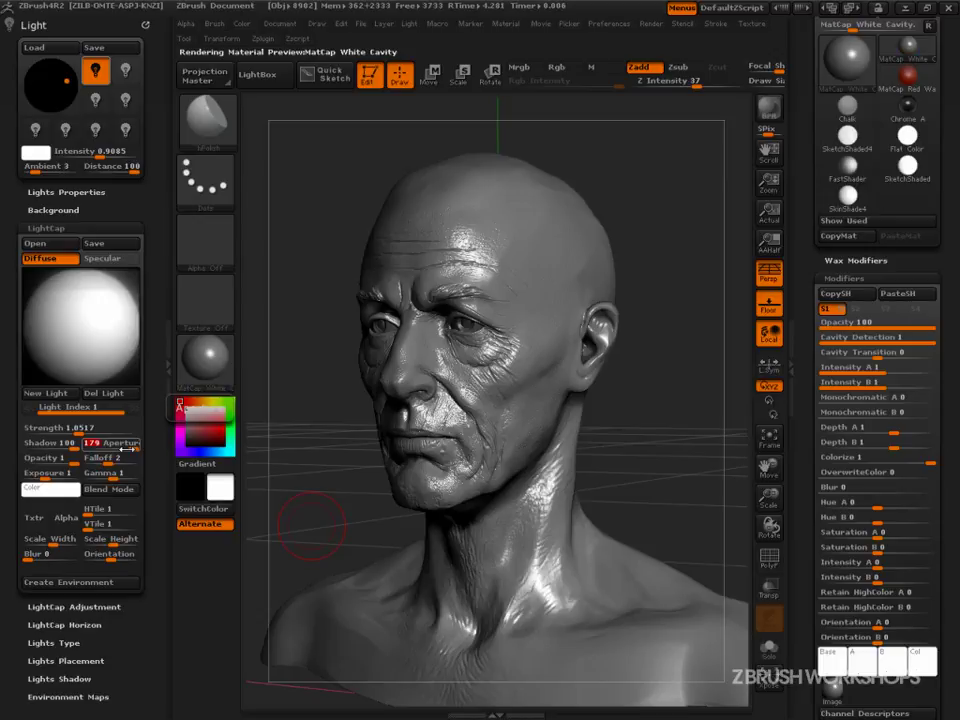
pyautogui.write('160')
pyautogui.press('Return')
pyautogui.write('140')
pyautogui.press('Return')
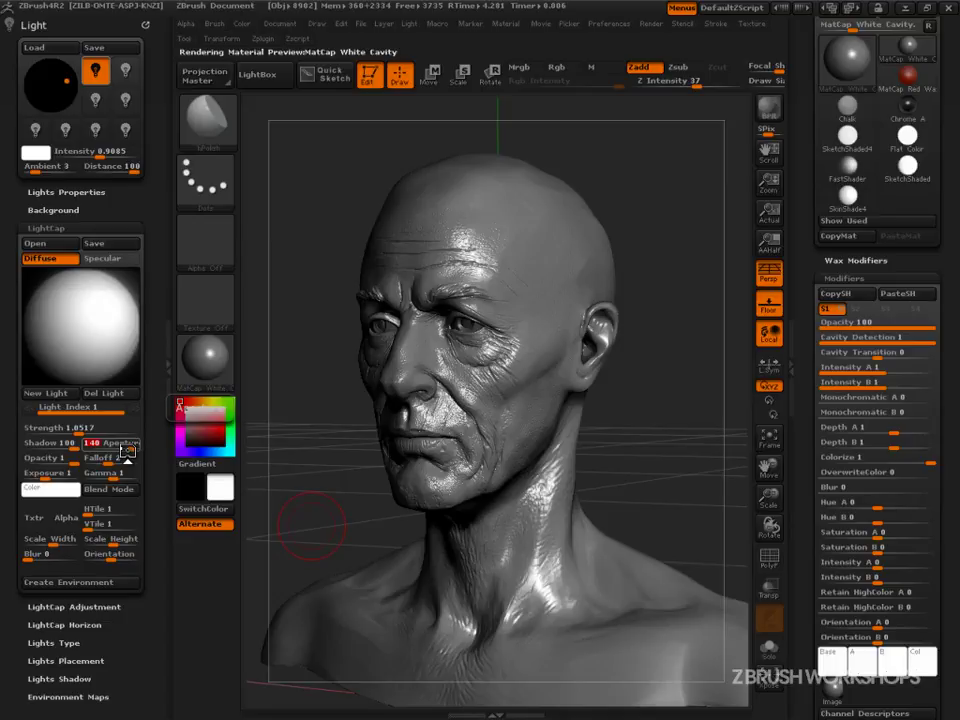
# Set the light's diffuse aperture to 160 and shift the light slightly farther right on the LightCap sphere.
pyautogui.write('160')
pyautogui.press('Return')
pyautogui.click(127, 449)
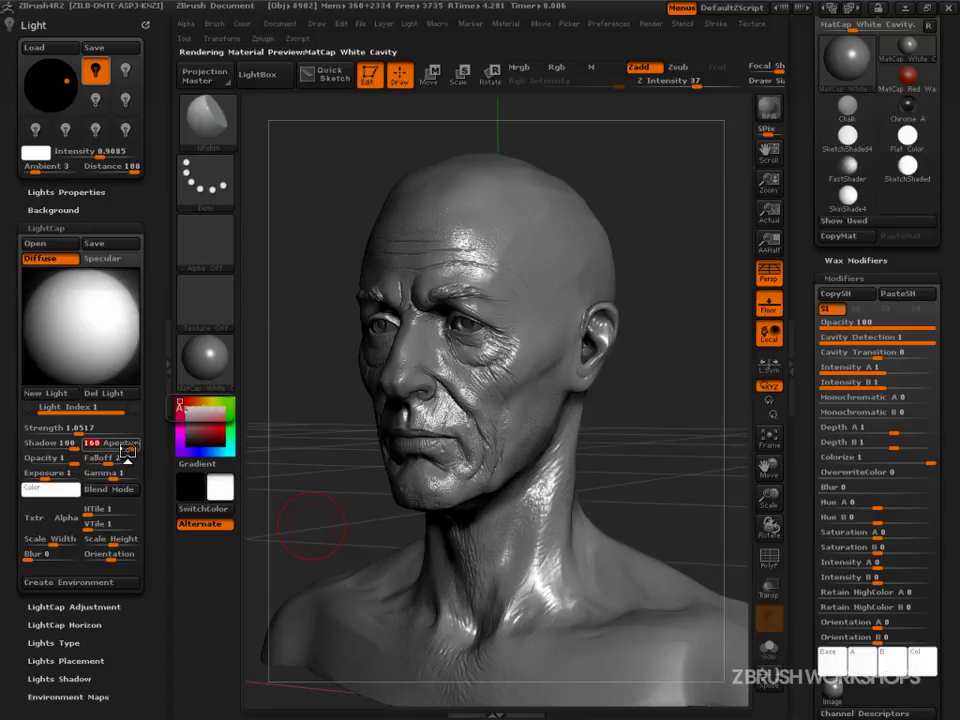
pyautogui.moveTo(100, 318)
pyautogui.mouseDown()
pyautogui.moveTo(111, 321)
pyautogui.moveTo(94, 322)
pyautogui.mouseUp()
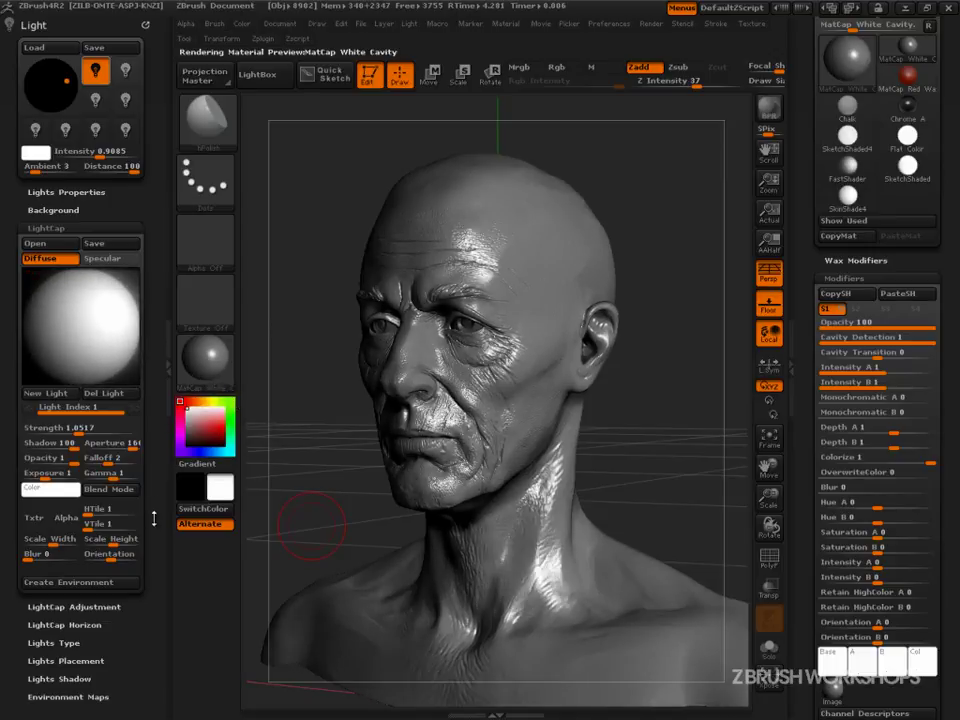
# Tighten the light's specular highlight by raising its falloff to about 41, keeping specular opacity at 1.
pyautogui.click(109, 258)
pyautogui.moveTo(108, 462); pyautogui.dragTo(130, 463)
pyautogui.moveTo(60, 462)
pyautogui.mouseDown()
pyautogui.moveTo(42, 466)
pyautogui.moveTo(62, 464)
pyautogui.mouseUp()
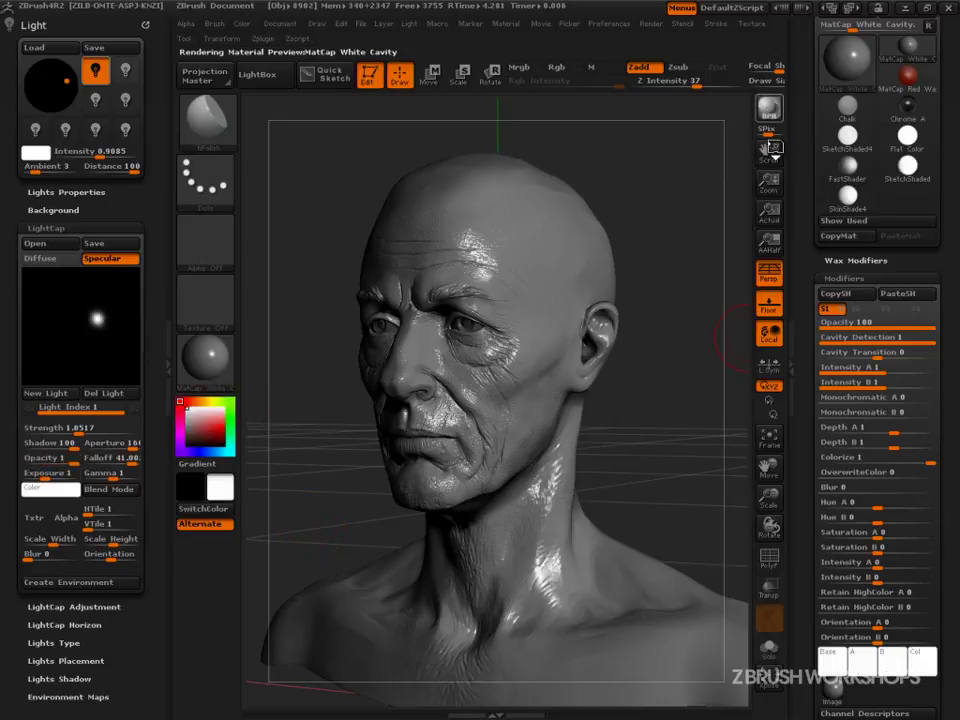
# Set the BPR shadow gamma to 1, lower the LightCap light's specular opacity to 0.4 and re-render the bust.
pyautogui.hotkey('shift', 'r')
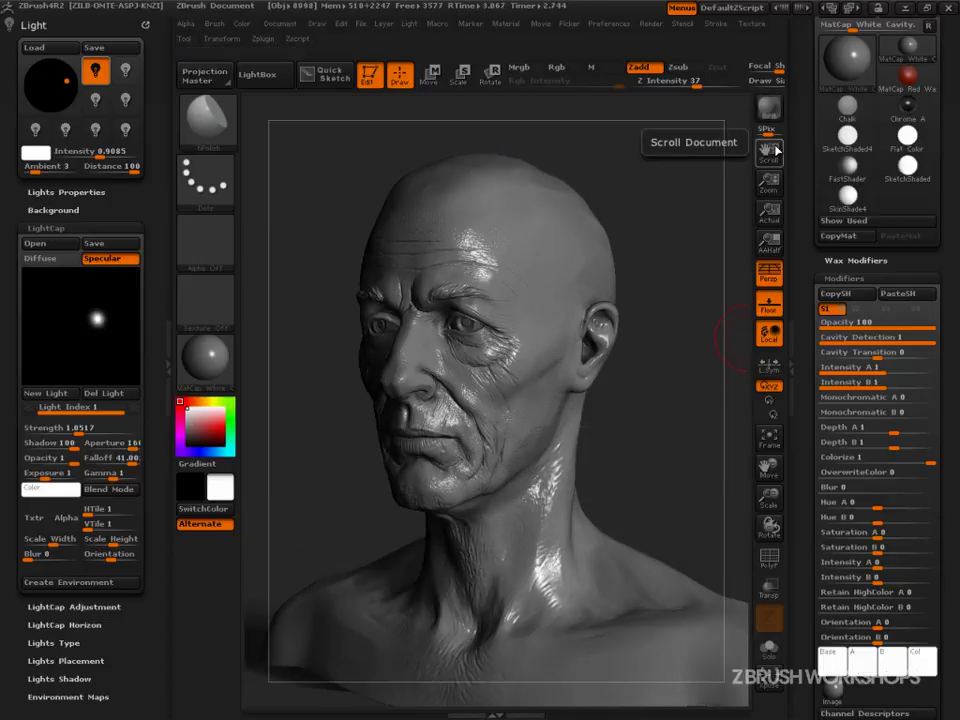
pyautogui.click(653, 24)
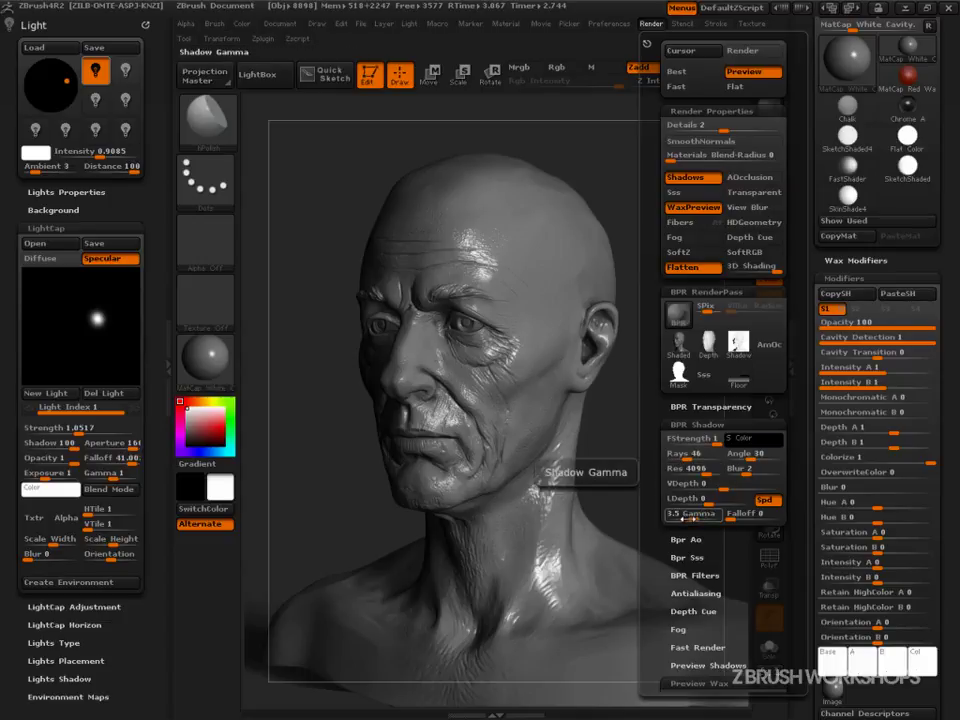
pyautogui.moveTo(685, 518); pyautogui.dragTo(688, 518)
pyautogui.hotkey('shift', 'r')
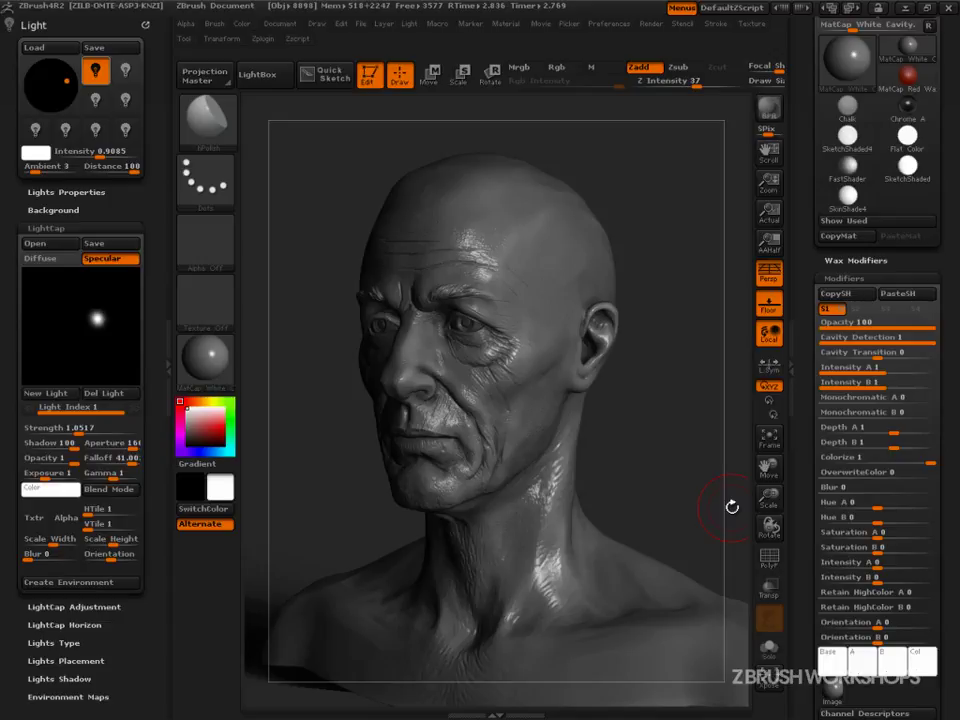
pyautogui.moveTo(62, 458); pyautogui.dragTo(45, 462)
pyautogui.hotkey('shift', 'r')
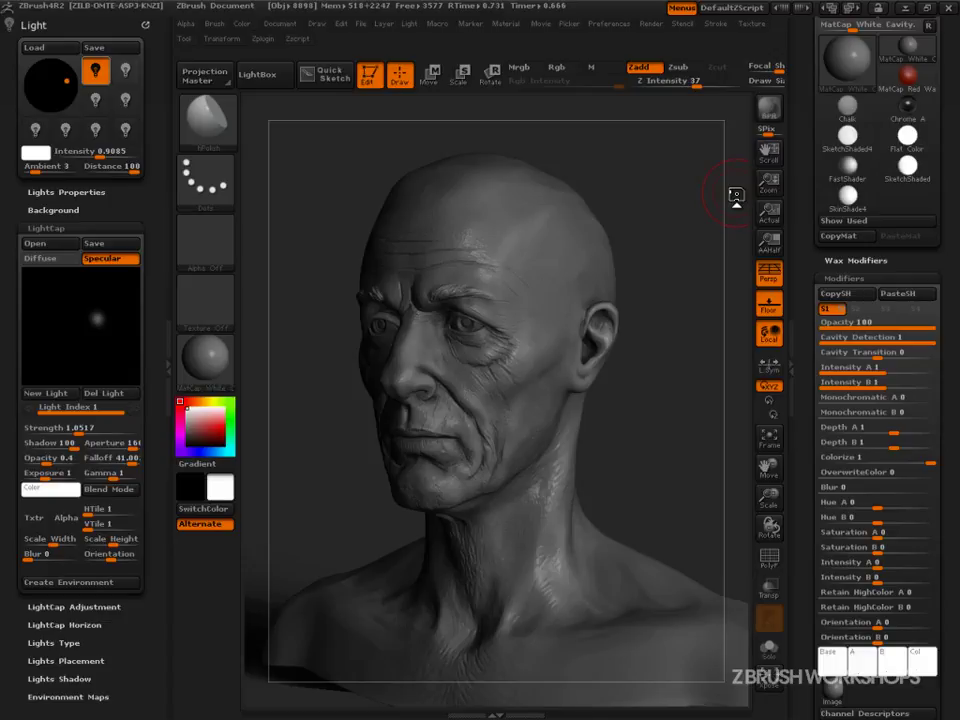
# Dock the Render palette, collapse its Render Properties and preview the shadow map from the latest BPR render.
pyautogui.click(651, 23)
pyautogui.moveTo(646, 44); pyautogui.dragTo(836, 42)
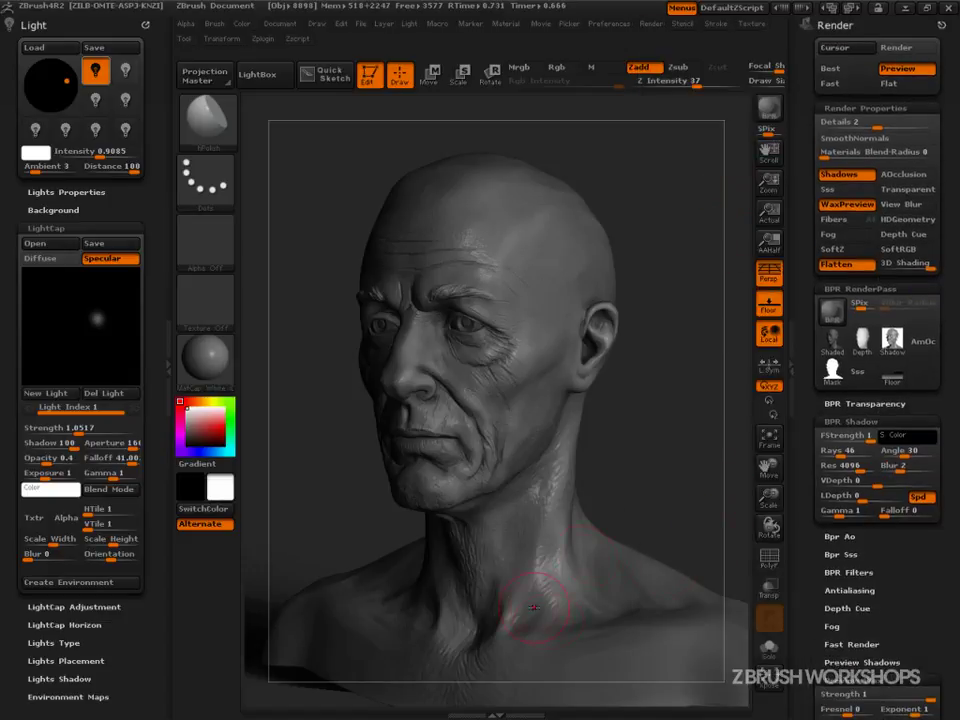
pyautogui.click(866, 108)
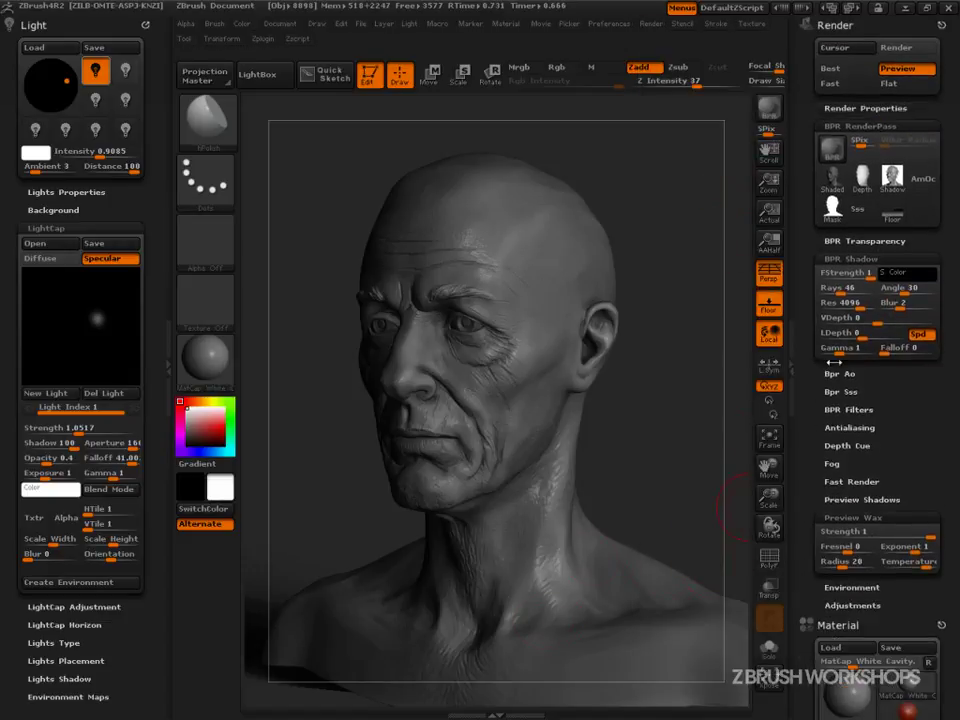
pyautogui.click(868, 126)
pyautogui.click(870, 125)
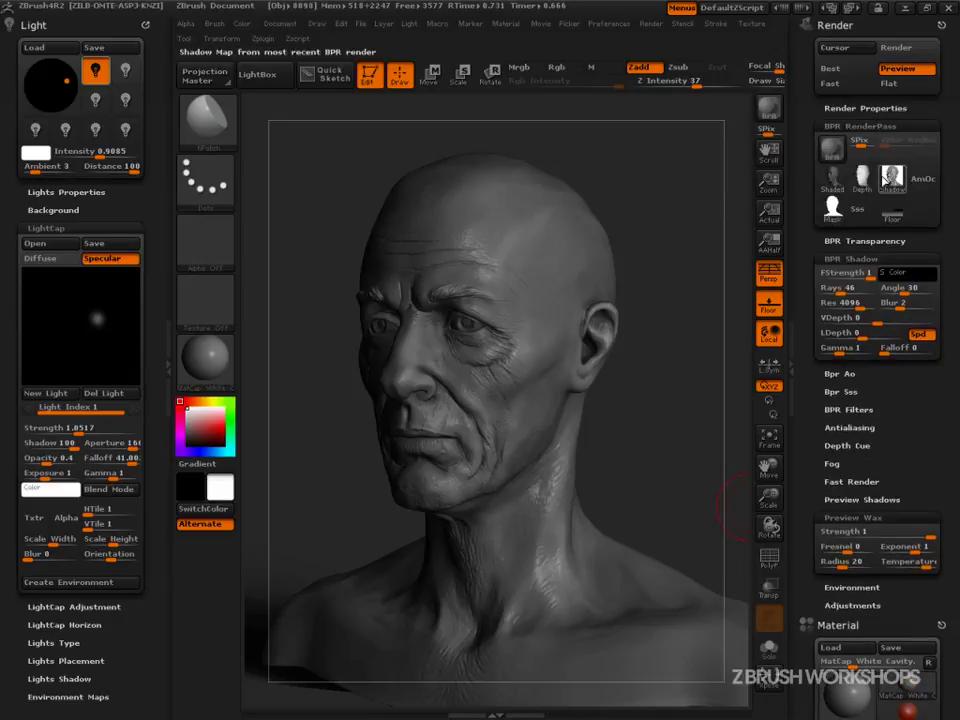
pyautogui.moveTo(895, 182)
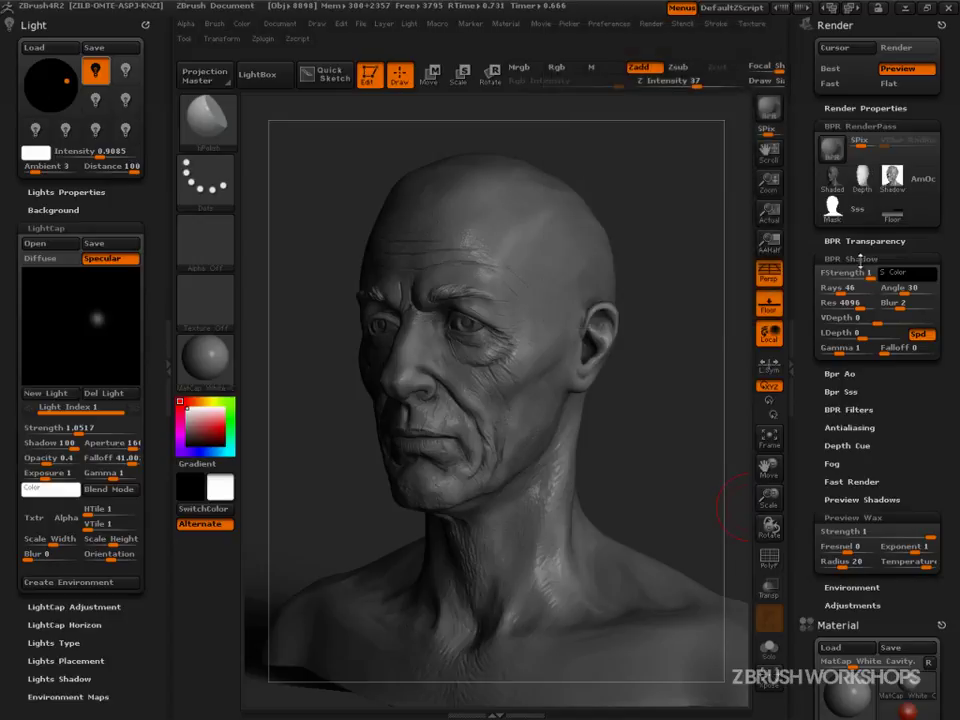
# Set the BPR shadow gamma to 5 and re-render the bust.
pyautogui.click(846, 348)
pyautogui.write('2.15')
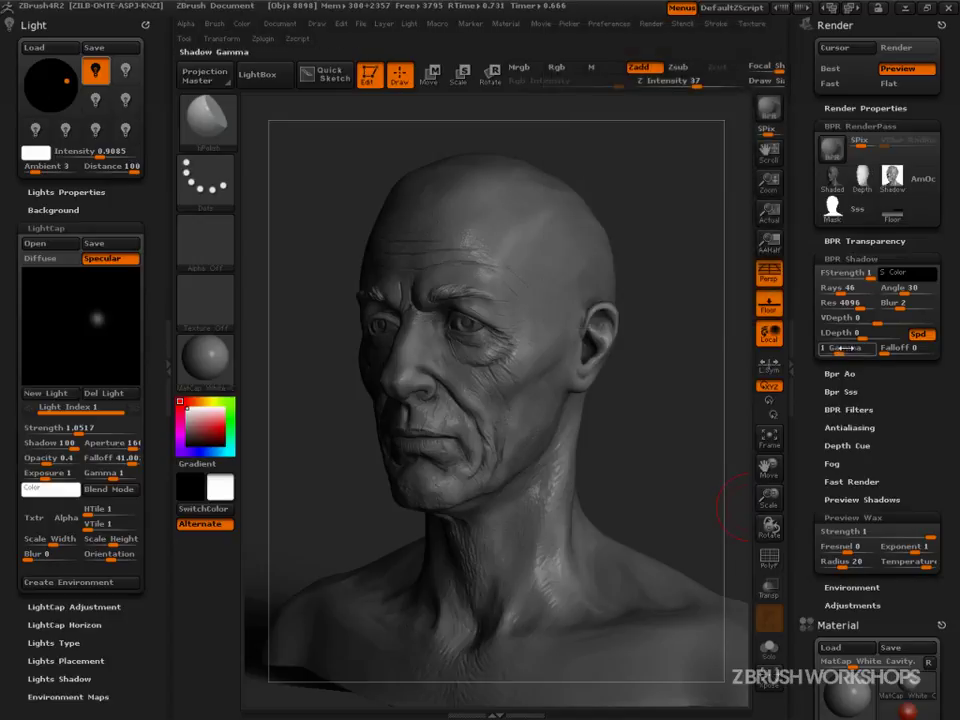
pyautogui.write('5')
pyautogui.press('Return')
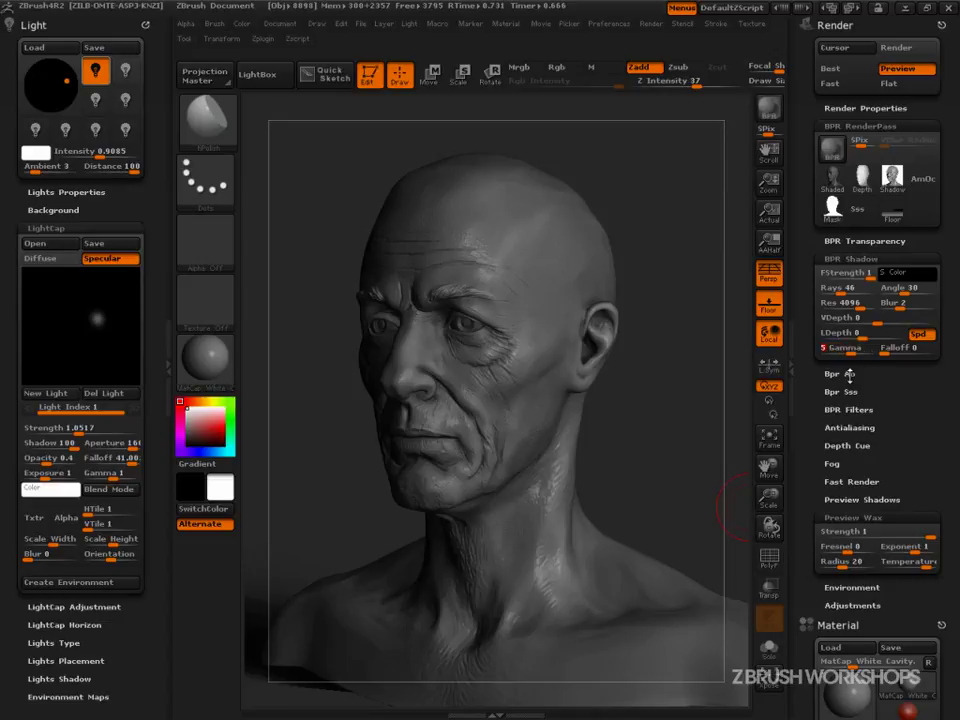
pyautogui.click(768, 108)
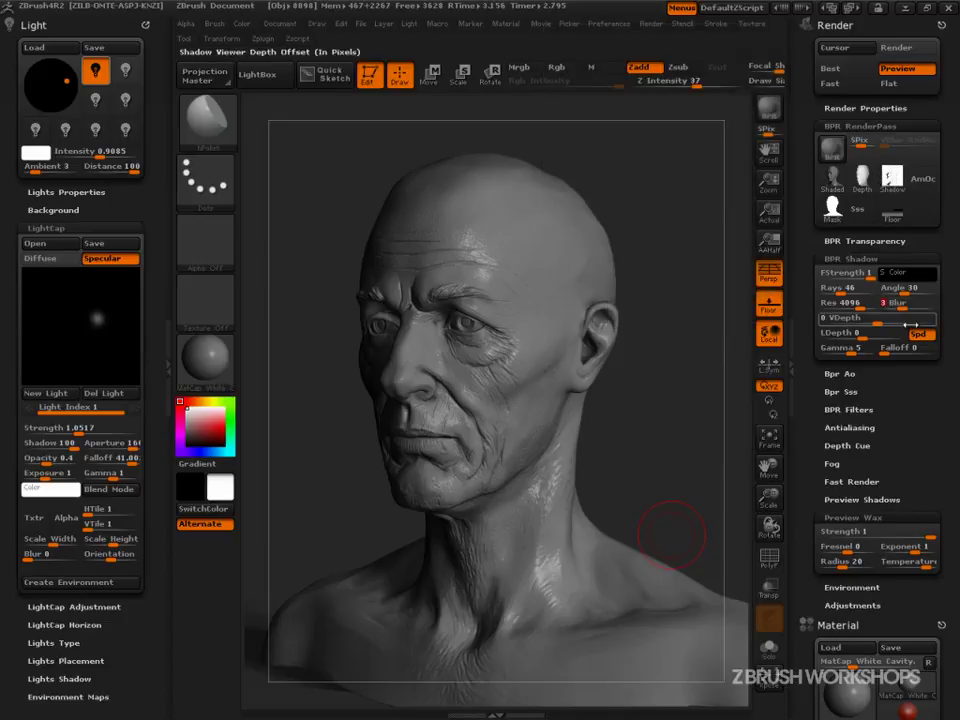
# Try a BPR shadow blur of 10 and a VDepth of -5, re-rendering to compare the shadow map.
pyautogui.write('10')
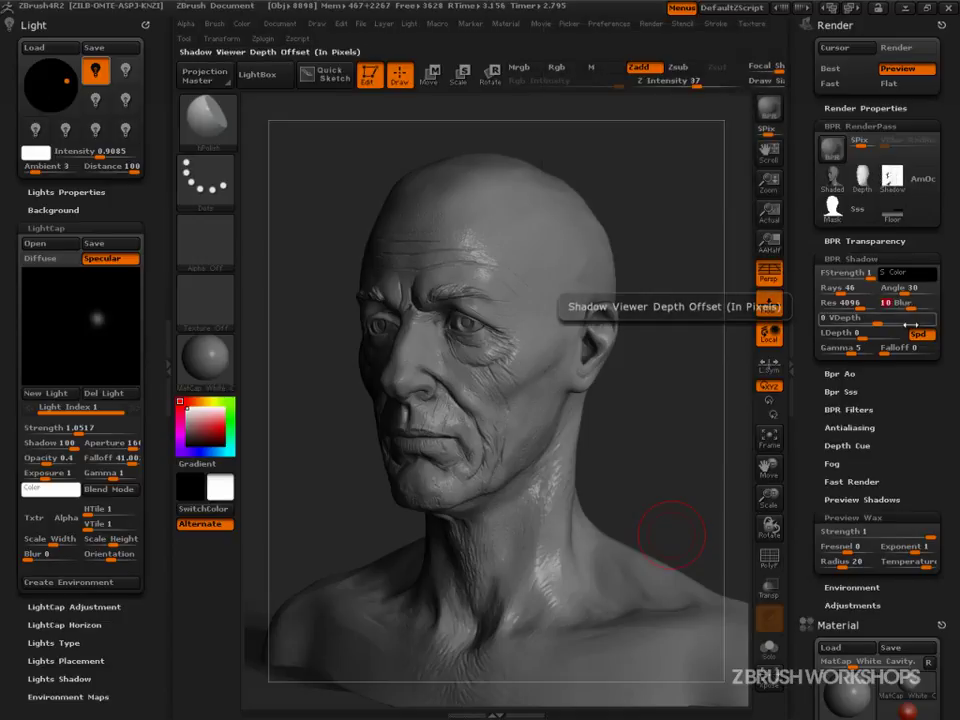
pyautogui.click(769, 108)
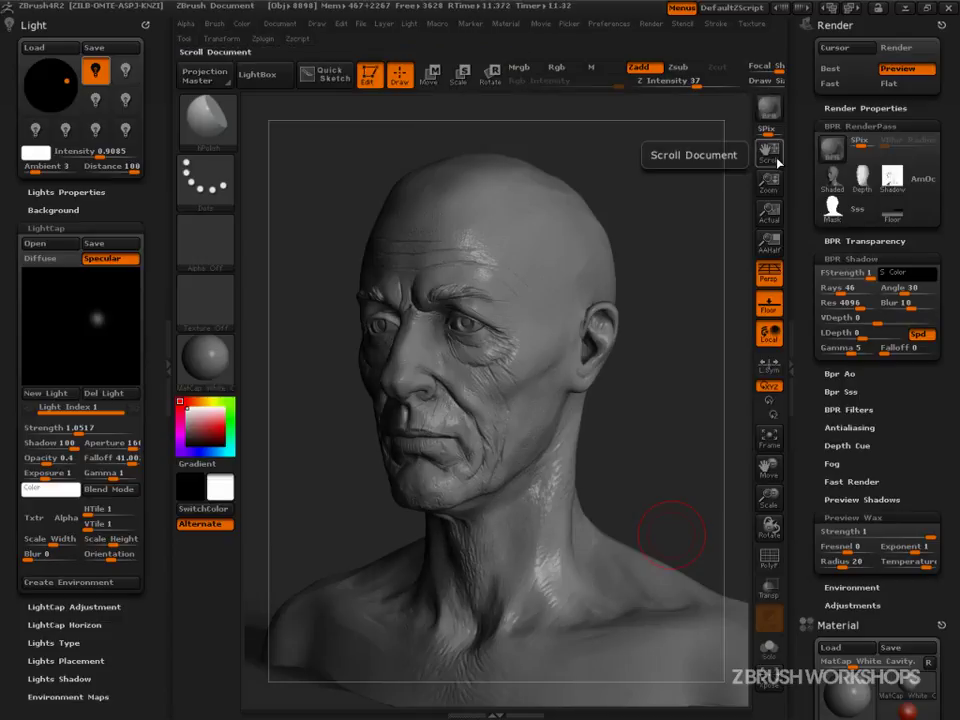
pyautogui.moveTo(891, 189)
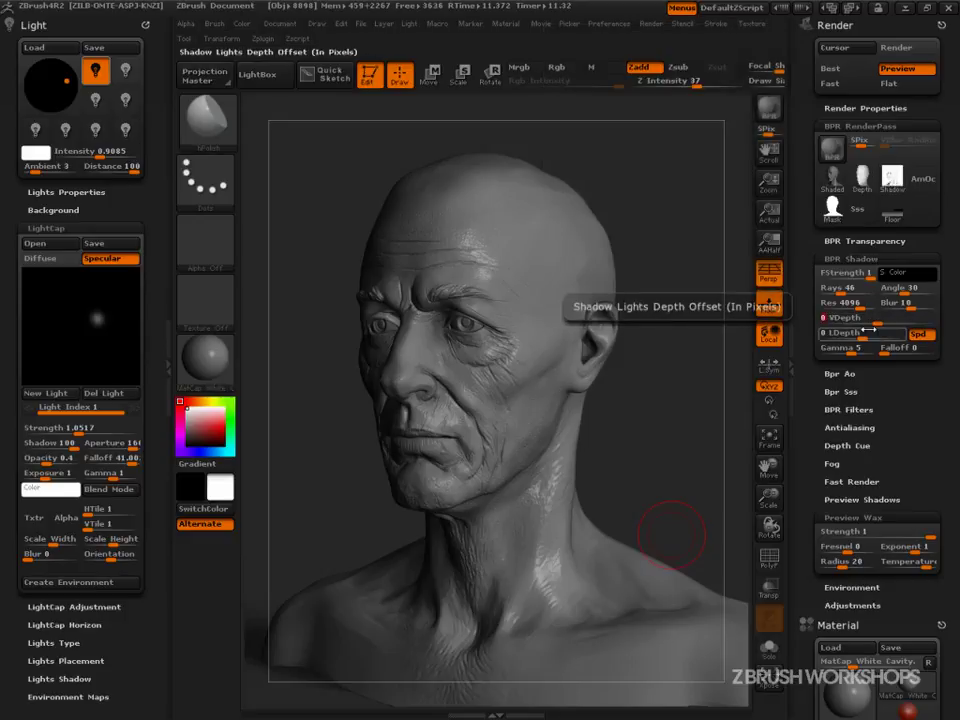
pyautogui.write('-10')
pyautogui.press('Return')
pyautogui.click(768, 108)
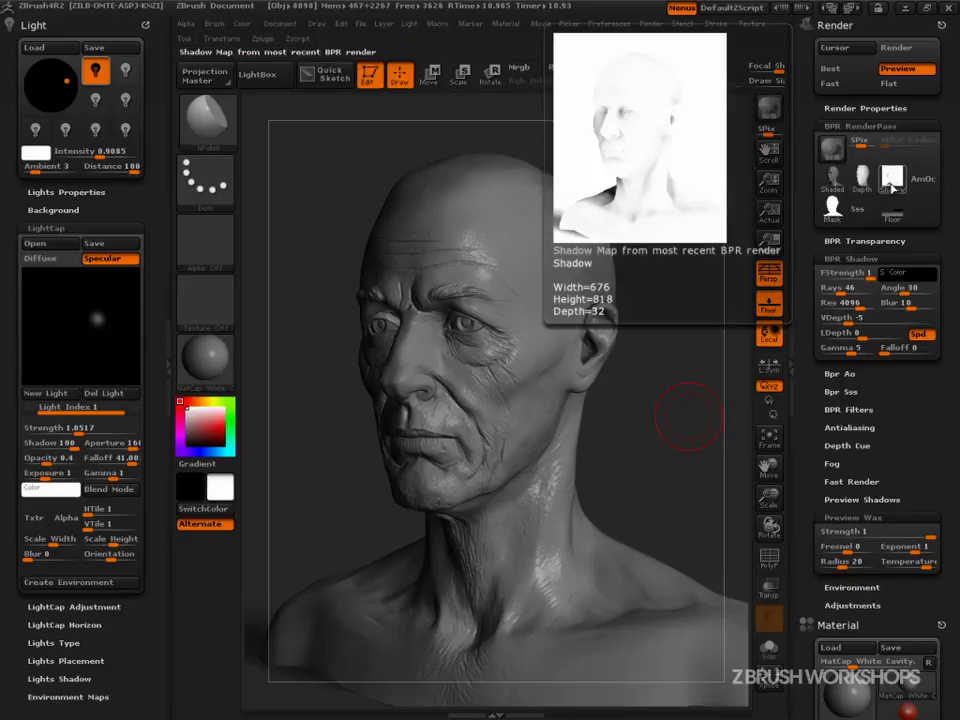
# Try BPR shadow gamma values of 2 and 3.5, and return the gamma to 5.
pyautogui.write('2')
pyautogui.press('Return')
pyautogui.click(768, 111)
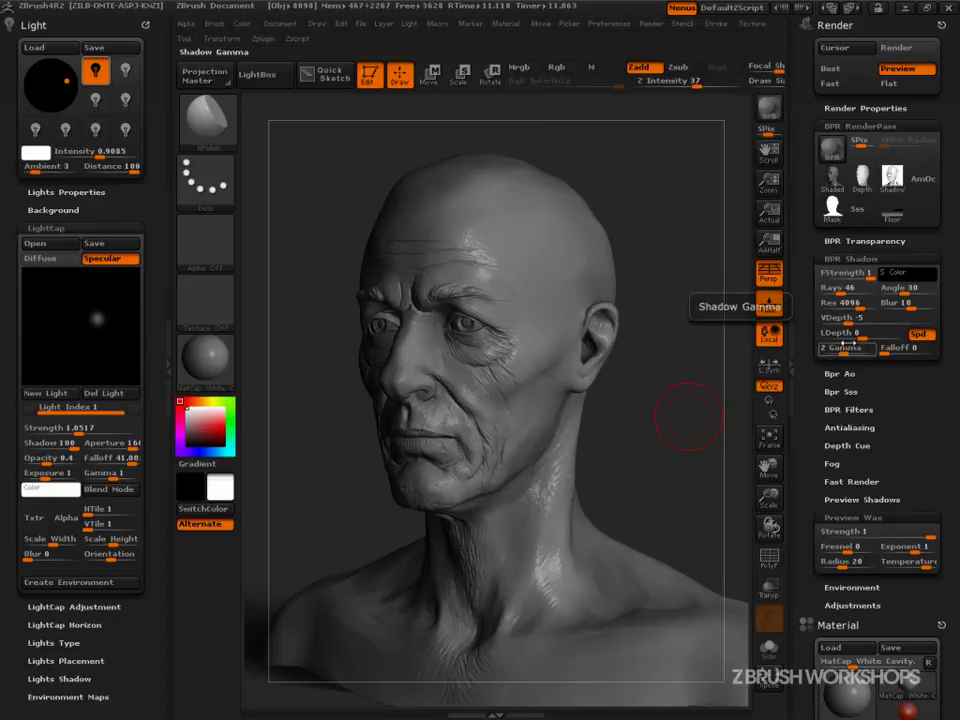
pyautogui.write('3.5')
pyautogui.press('Return')
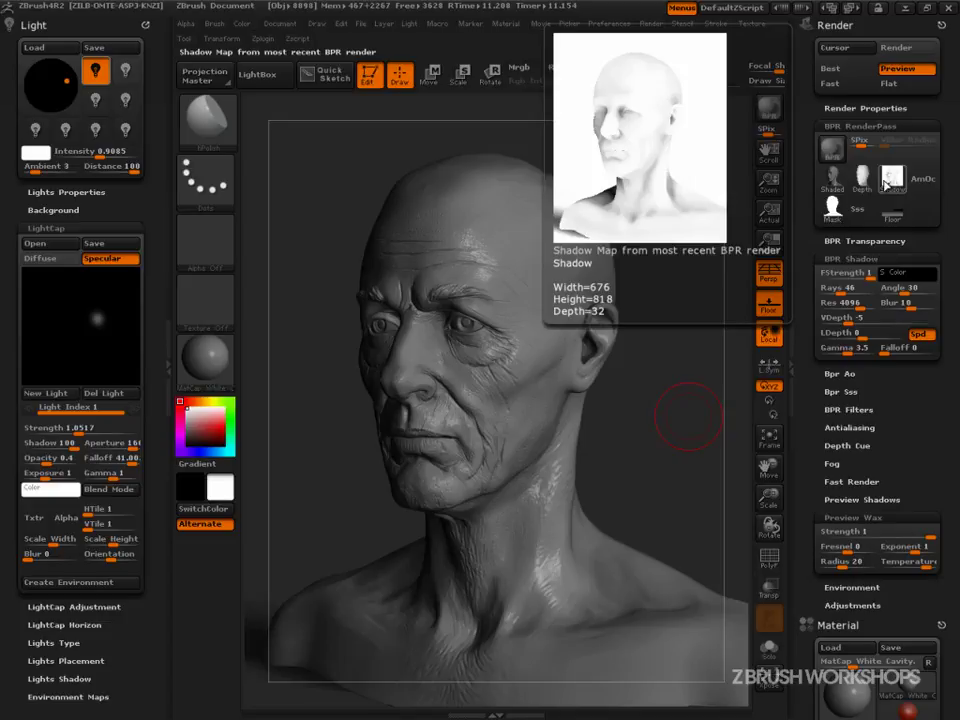
pyautogui.write('5')
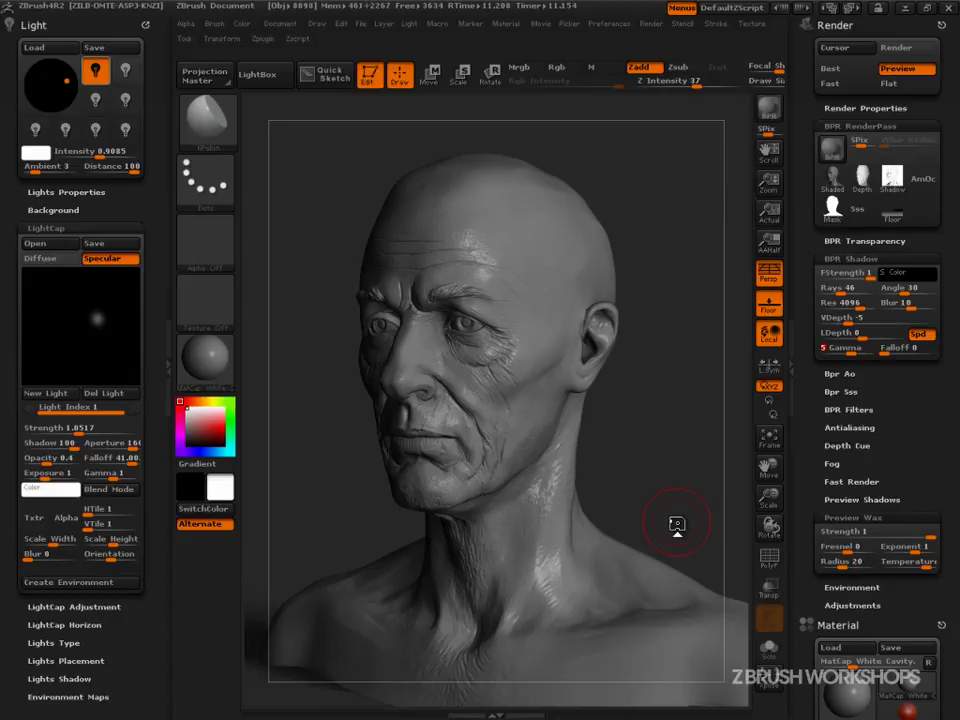
# Set the LightCap light's diffuse falloff to 0.5 and render the bust with BPR.
pyautogui.click(52, 260)
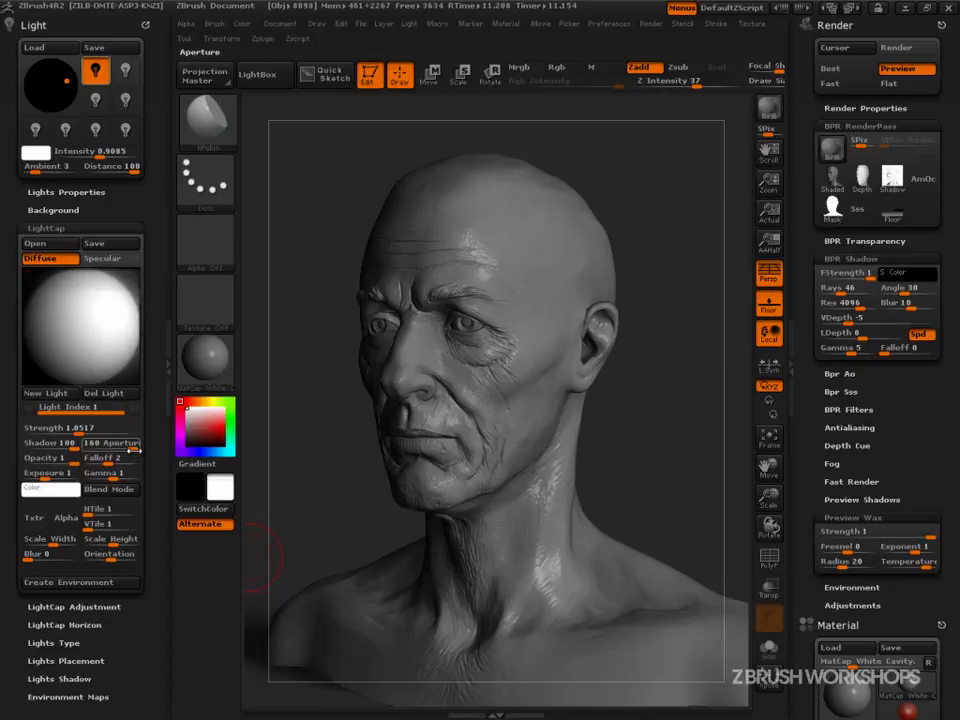
pyautogui.moveTo(106, 464); pyautogui.dragTo(110, 464)
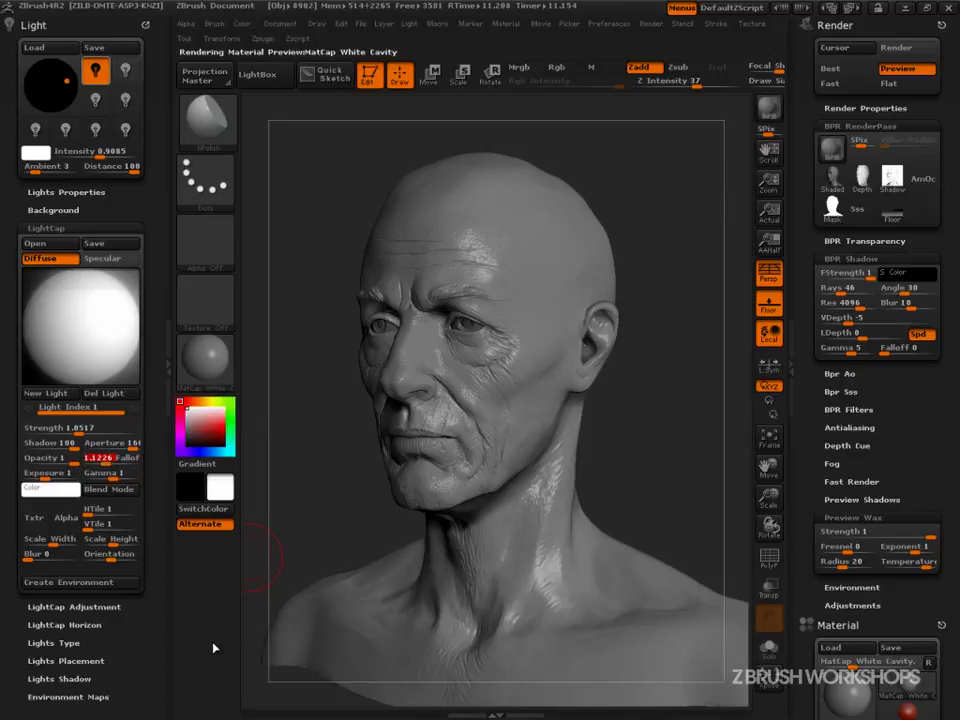
pyautogui.moveTo(110, 464); pyautogui.dragTo(104, 461)
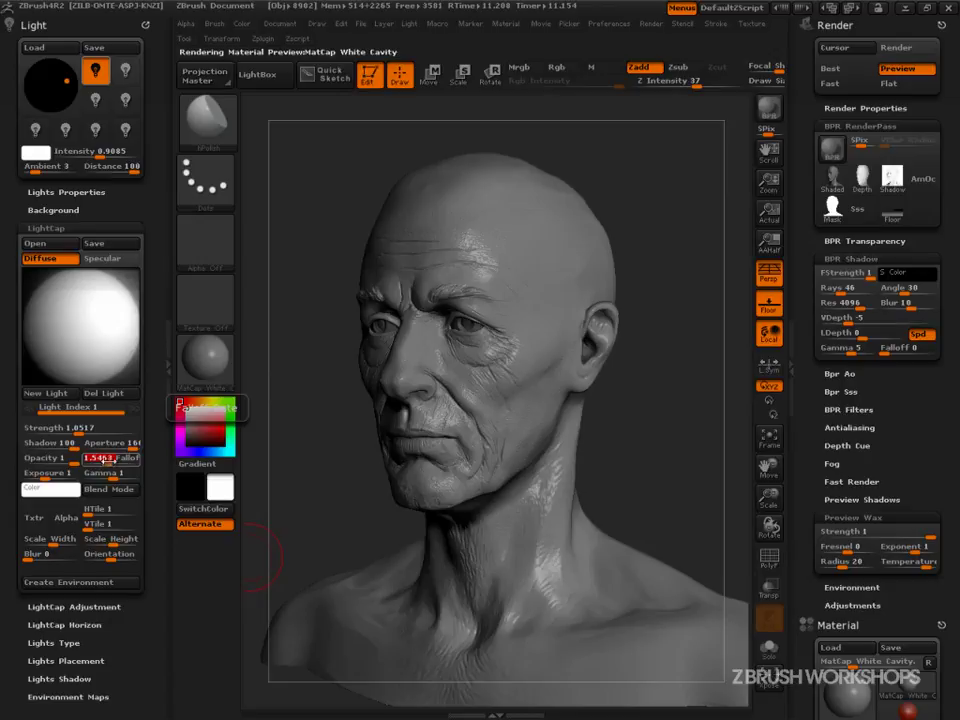
pyautogui.write('1')
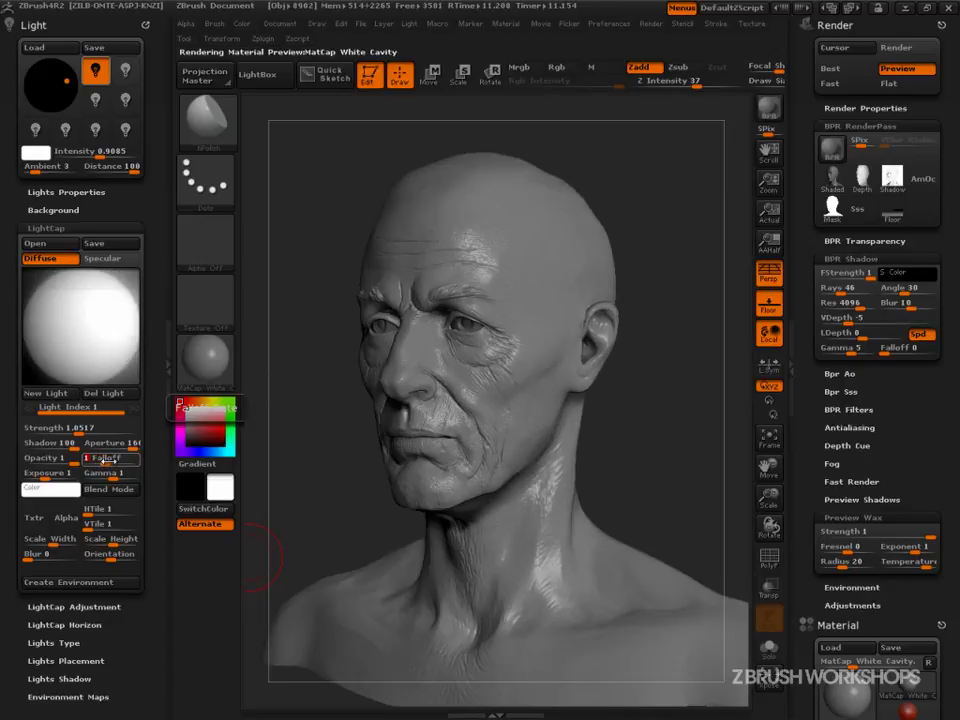
pyautogui.write('0.5')
pyautogui.press('Return')
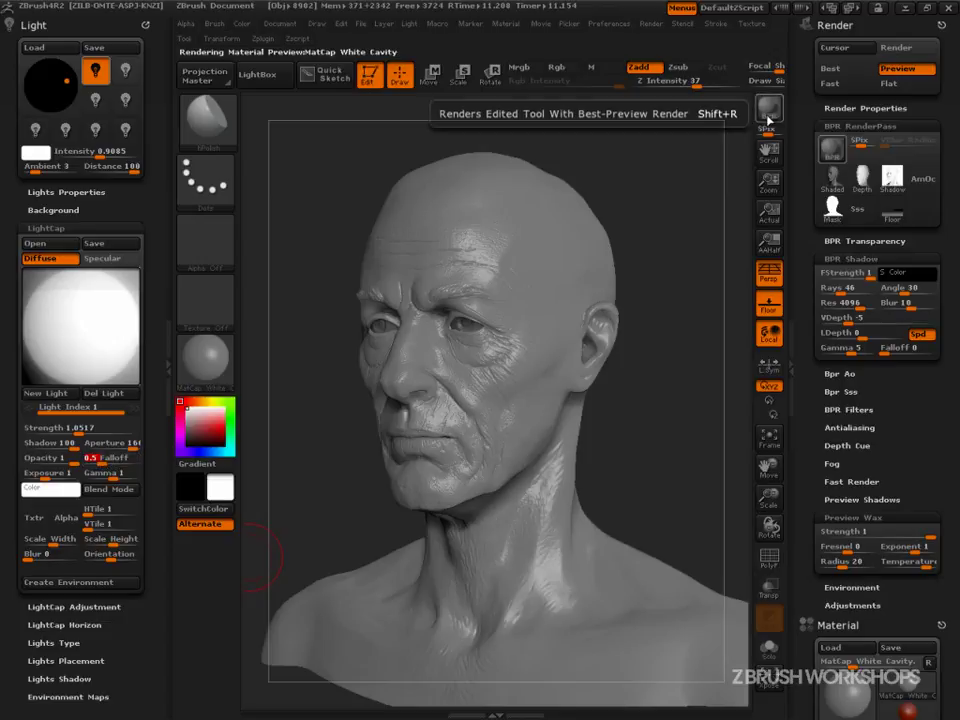
pyautogui.click(765, 133)
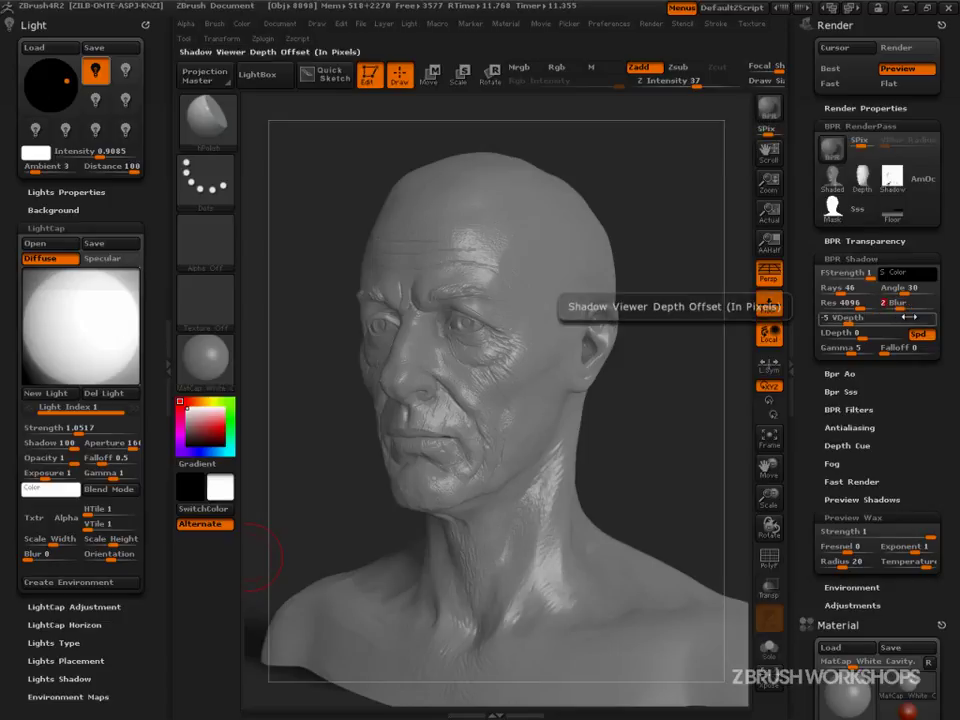
# Set the BPR shadow blur to 2 and VDepth to -3, and re-render the bust.
pyautogui.moveTo(890, 181)
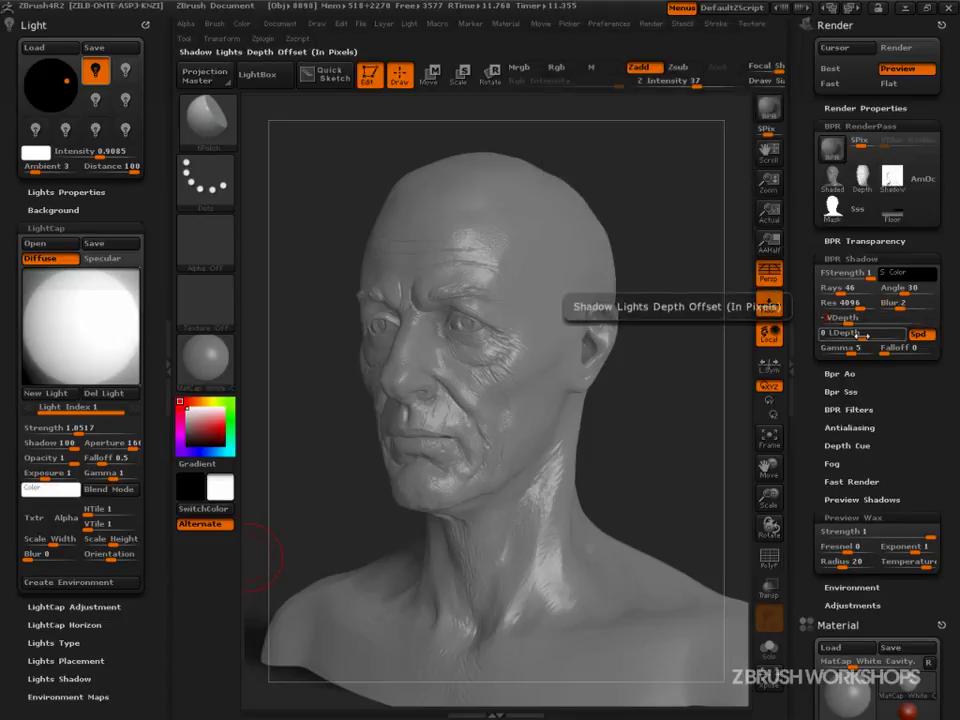
pyautogui.write('-3')
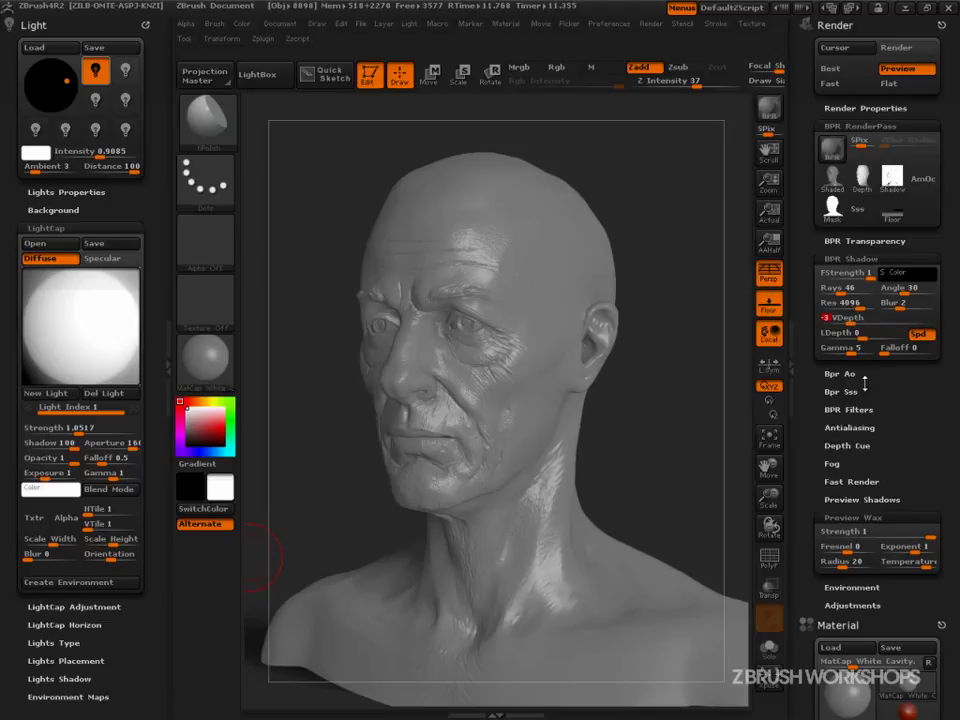
pyautogui.press('Return')
pyautogui.hotkey('shift', 'r')
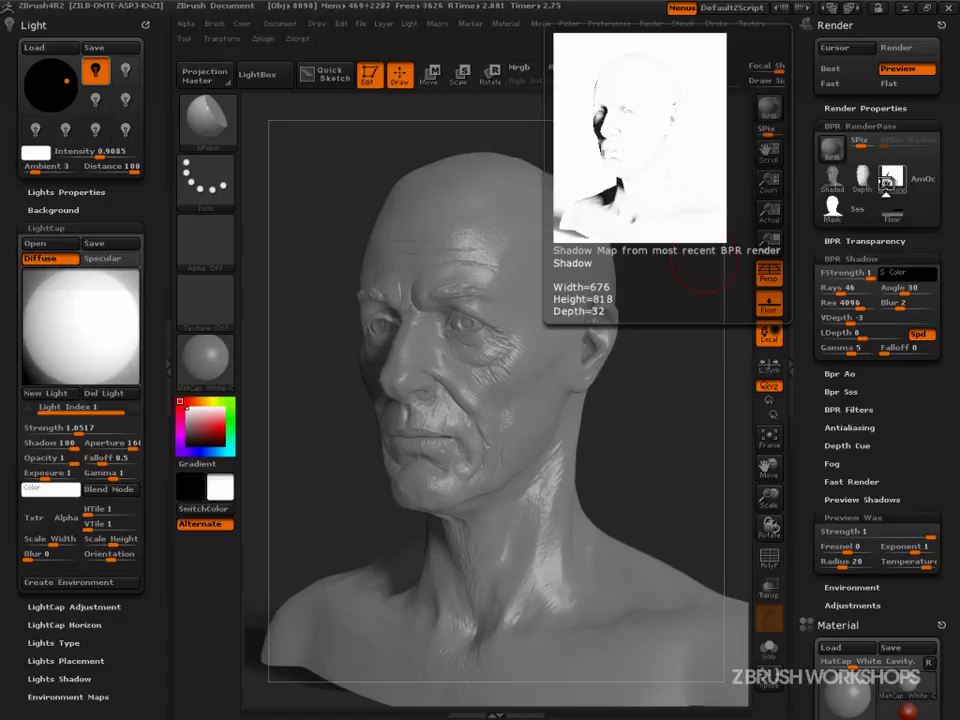
# Move the standard scene light to the far left edge of its placement sphere and re-render.
pyautogui.moveTo(40, 87); pyautogui.dragTo(25, 85)
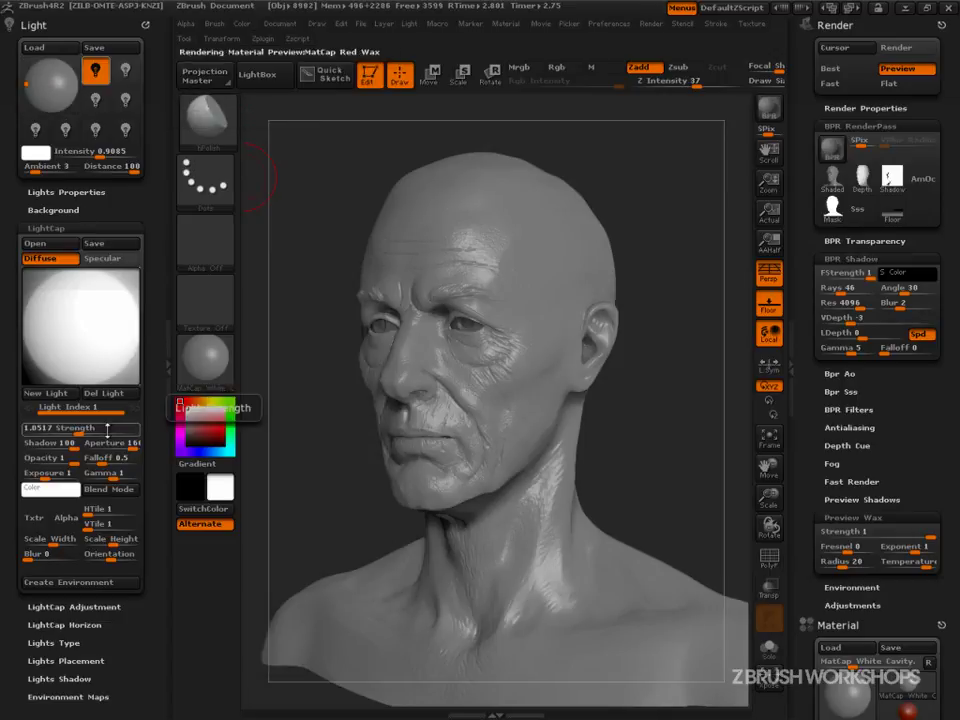
pyautogui.click(768, 107)
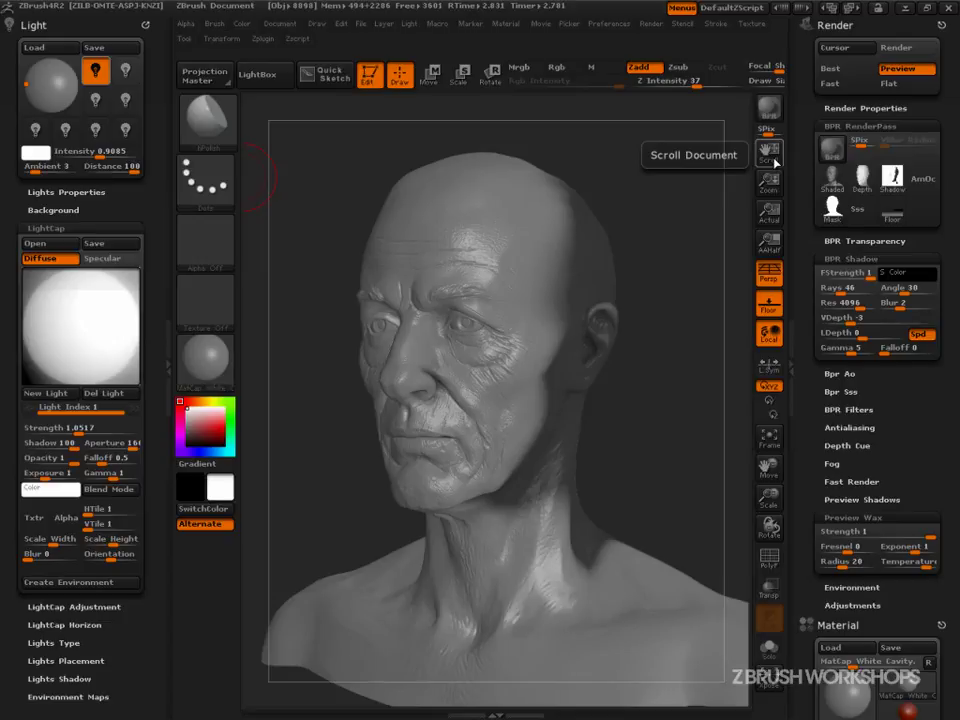
# Set the scene light's ambient to 0 and try intensities of 0.0096 and 0, rendering after each change.
pyautogui.moveTo(101, 152); pyautogui.dragTo(24, 172)
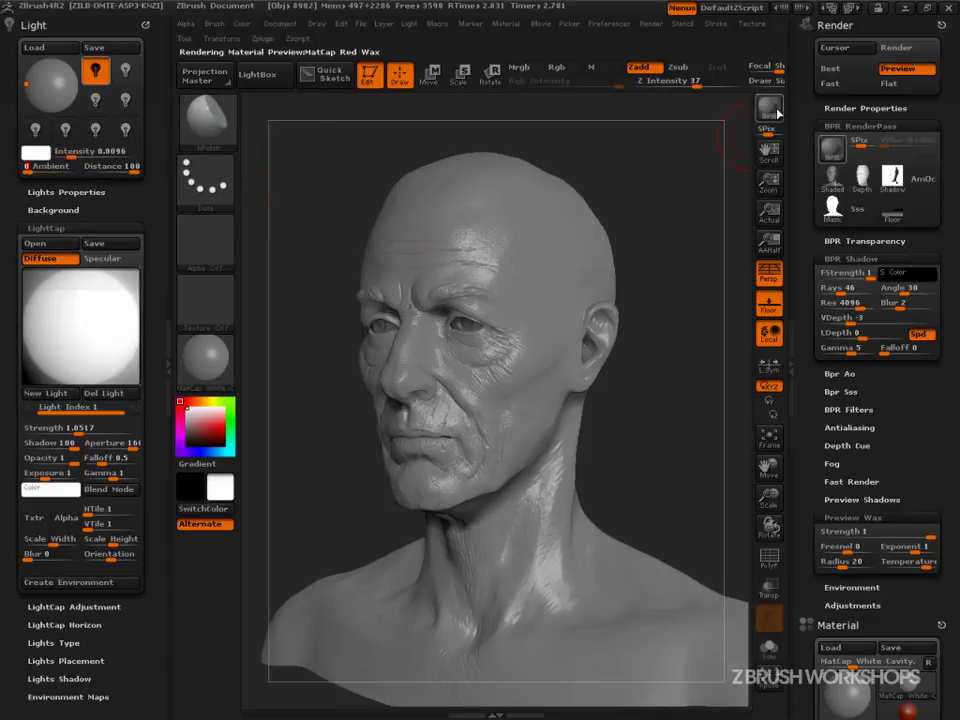
pyautogui.hotkey('shift', 'r')
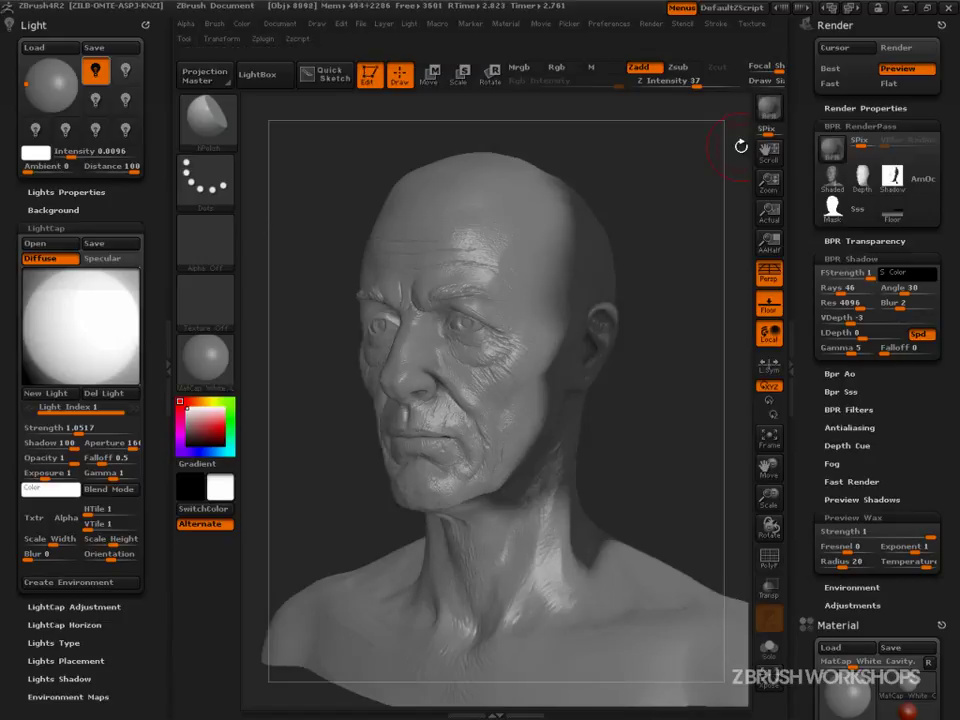
pyautogui.moveTo(71, 154); pyautogui.dragTo(54, 154)
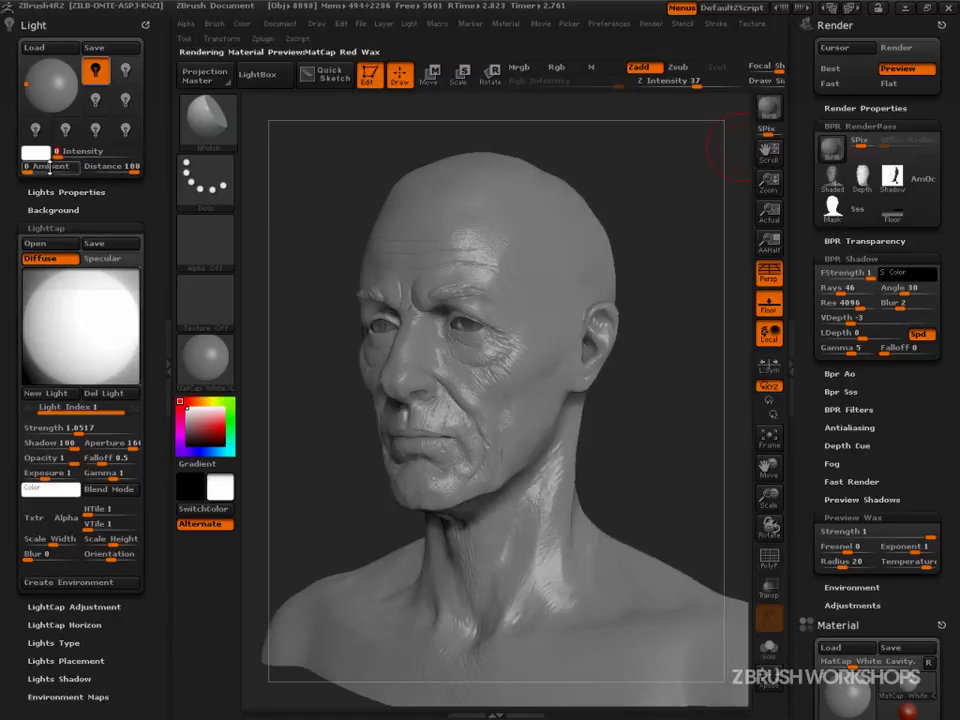
pyautogui.click(769, 110)
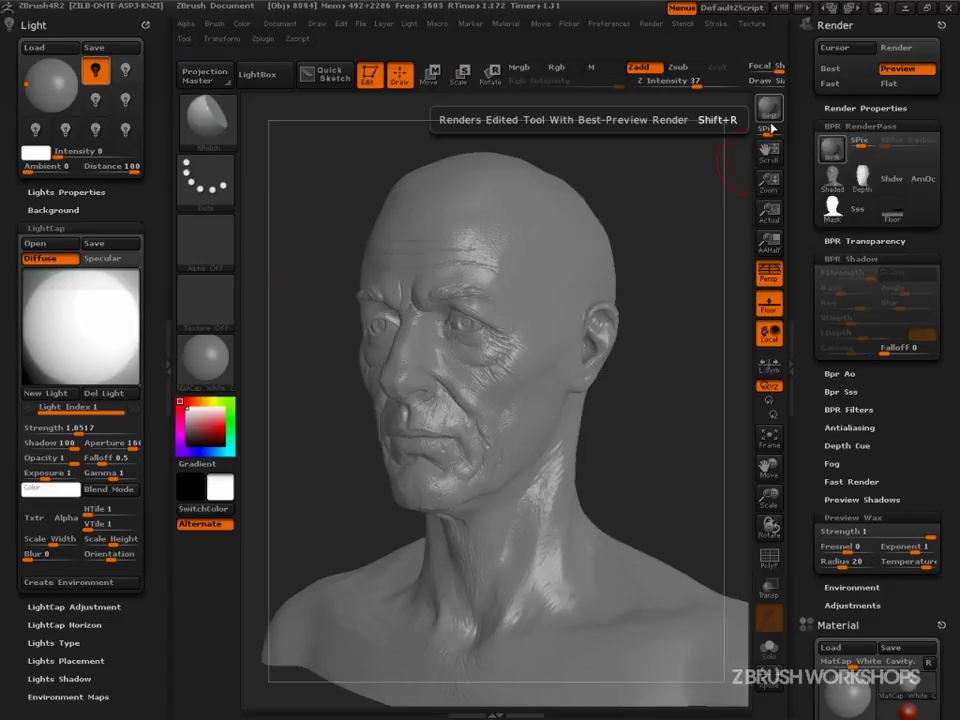
# Raise the scene light's intensity to 0.3158, turn off its shadow casting and re-render the bust.
pyautogui.click(66, 192)
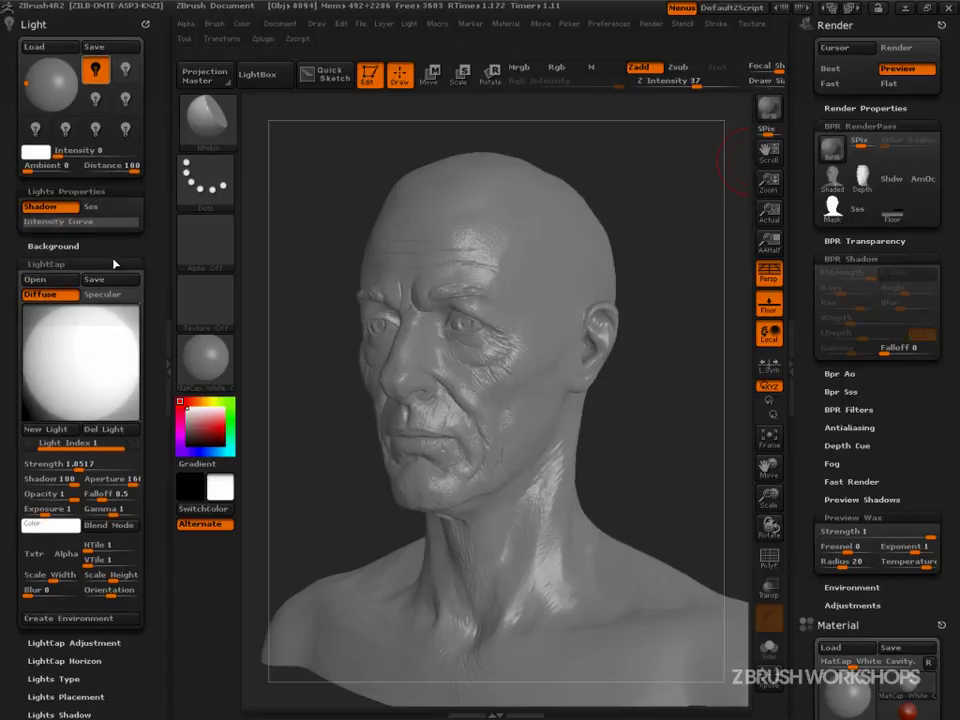
pyautogui.moveTo(66, 155); pyautogui.dragTo(92, 153)
pyautogui.click(40, 206)
pyautogui.click(770, 108)
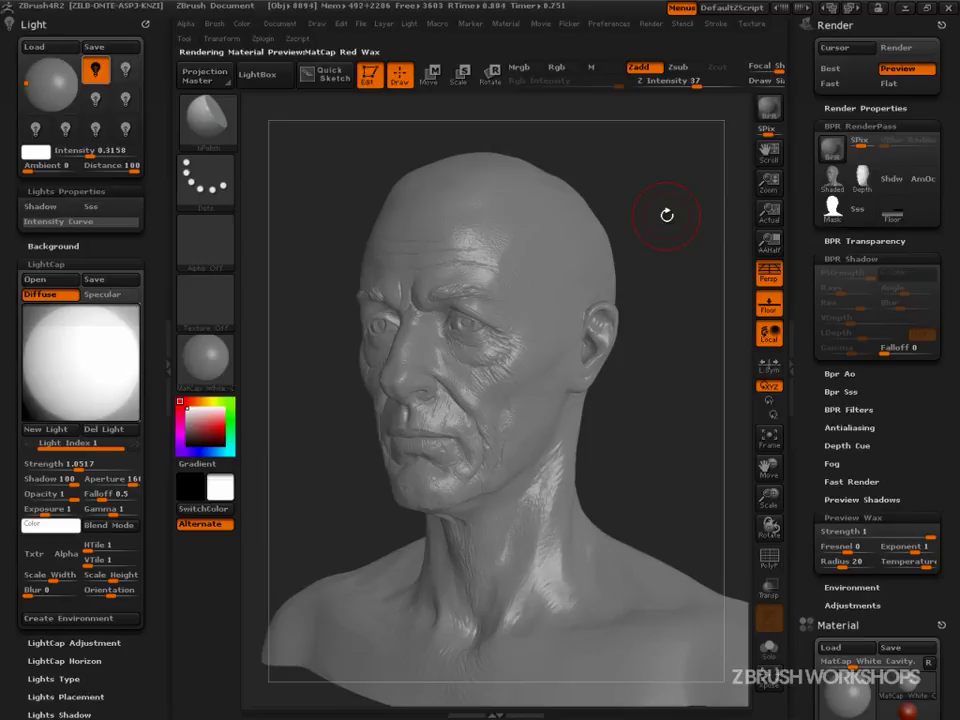
# Turn the scene light's shadow casting back on, narrow the LightCap light's aperture to 96.119 and re-render the bust.
pyautogui.click(40, 206)
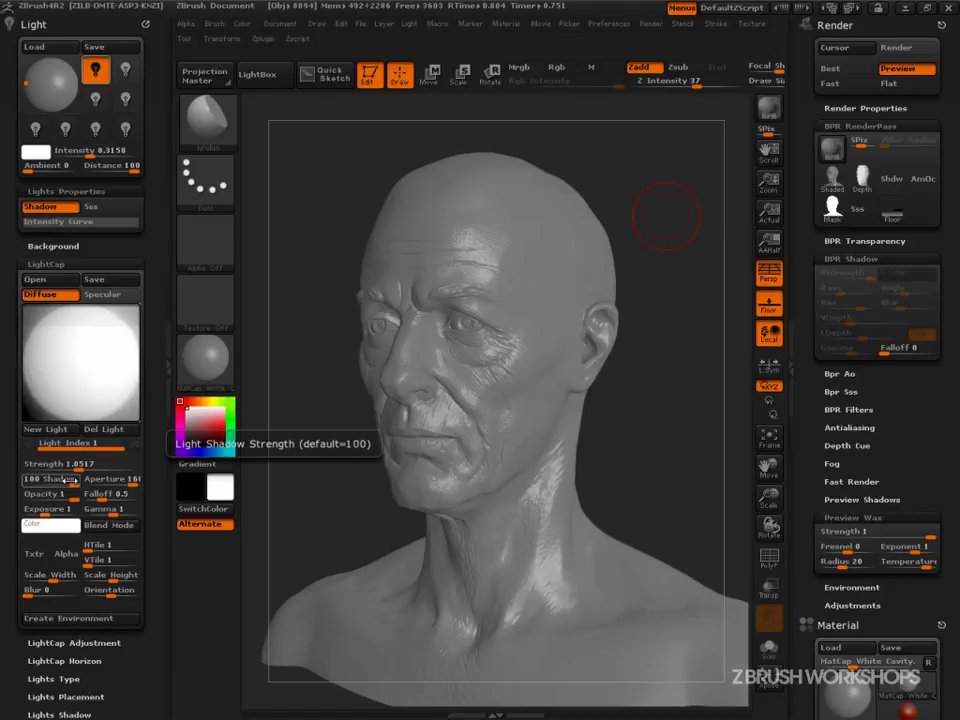
pyautogui.moveTo(135, 479)
pyautogui.mouseDown()
pyautogui.moveTo(113, 491)
pyautogui.moveTo(126, 483)
pyautogui.mouseUp()
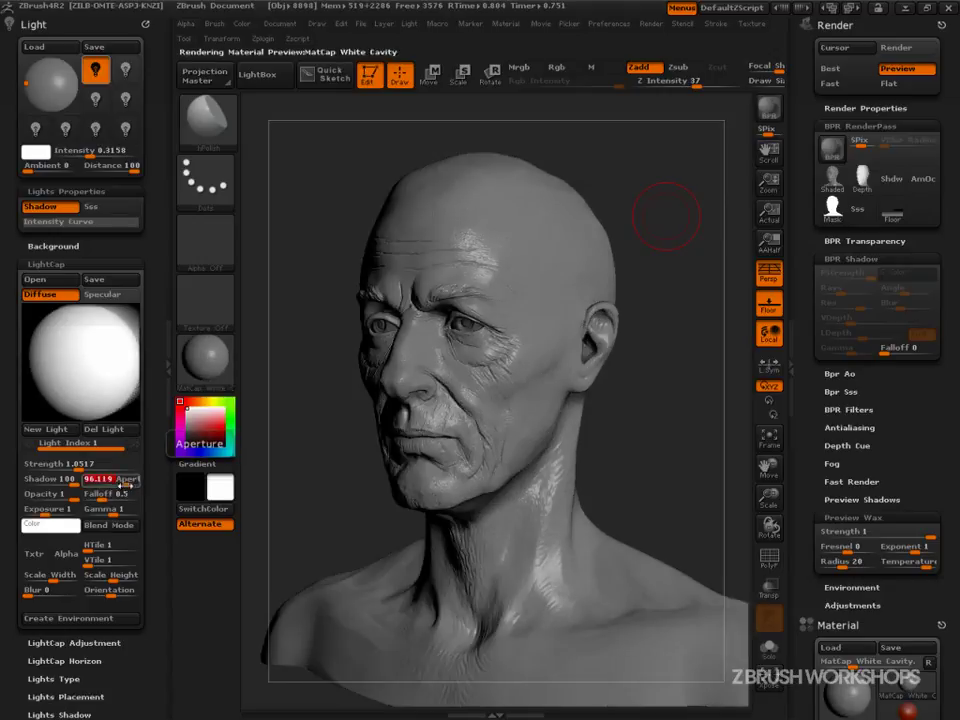
pyautogui.hotkey('shift', 'r')
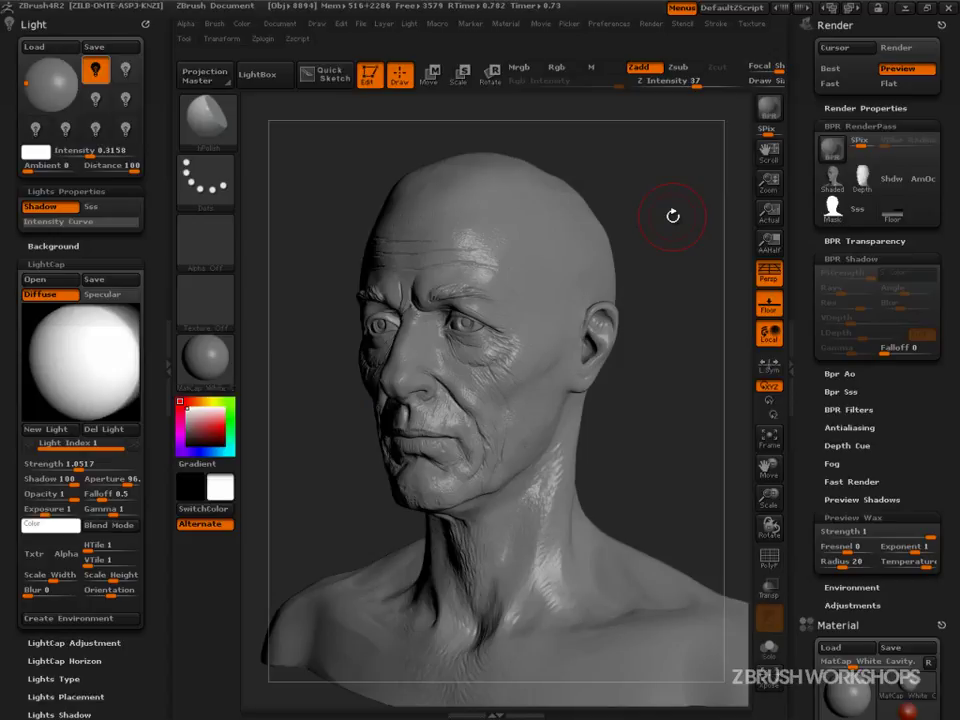
pyautogui.click(769, 110)
# Narrow the LightCap light's aperture to 76.1352 and re-render the bust with shadows.
pyautogui.moveTo(88, 478); pyautogui.dragTo(119, 482)
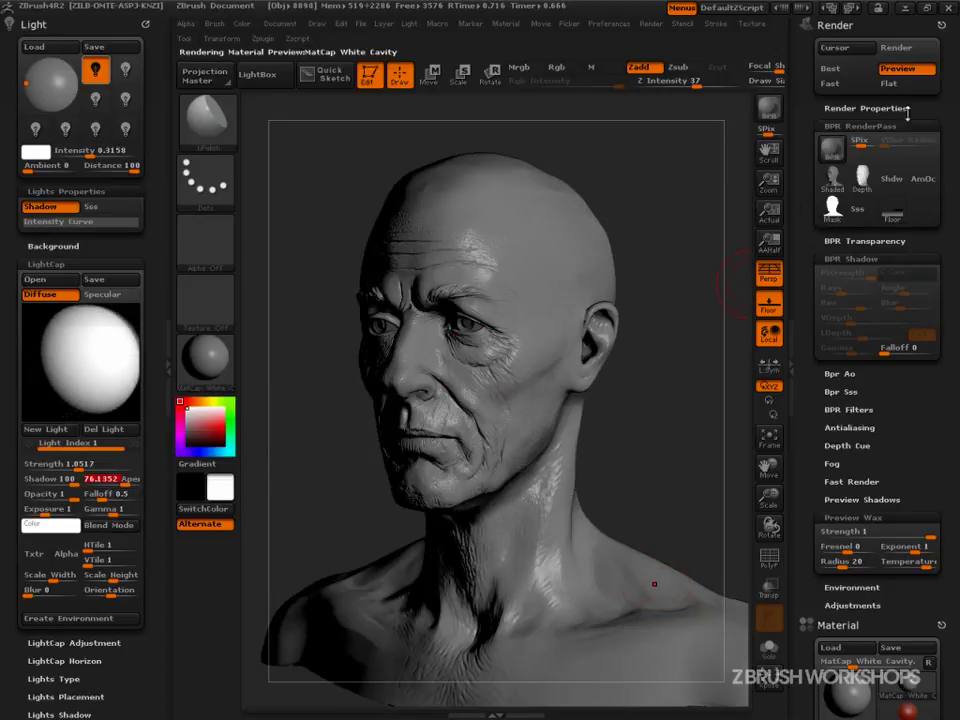
pyautogui.click(860, 108)
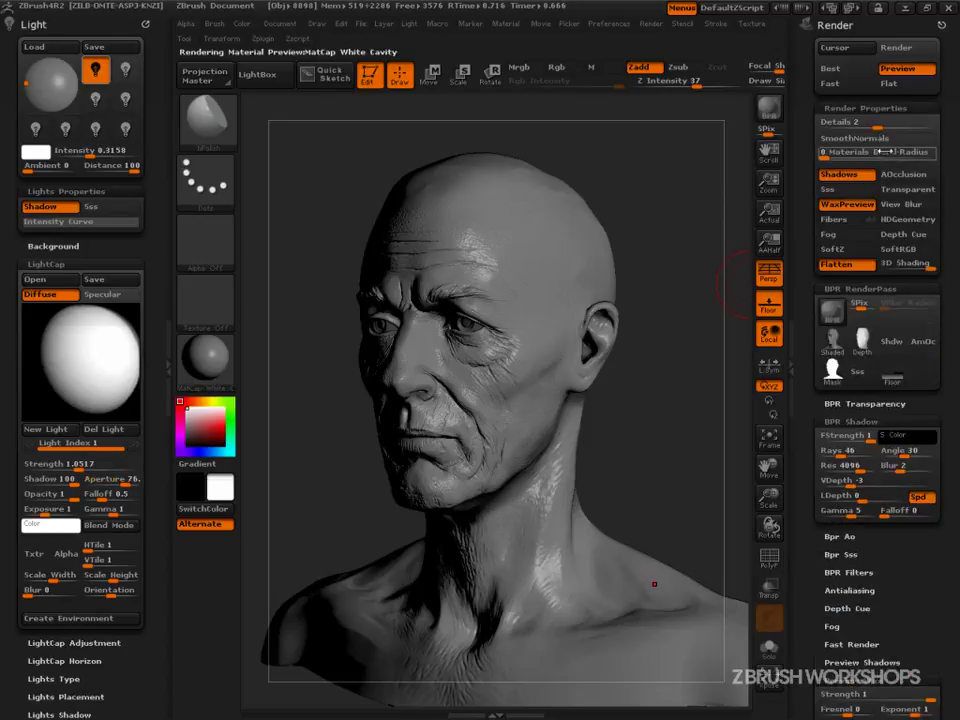
pyautogui.click(862, 107)
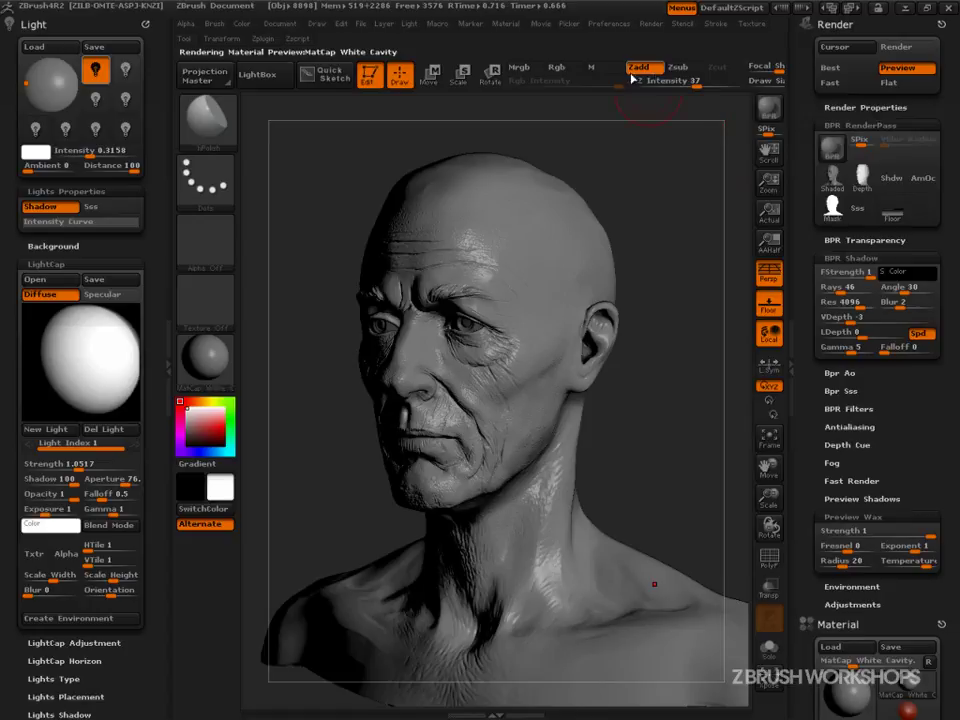
pyautogui.hotkey('shift', 'ctrl', 'r')
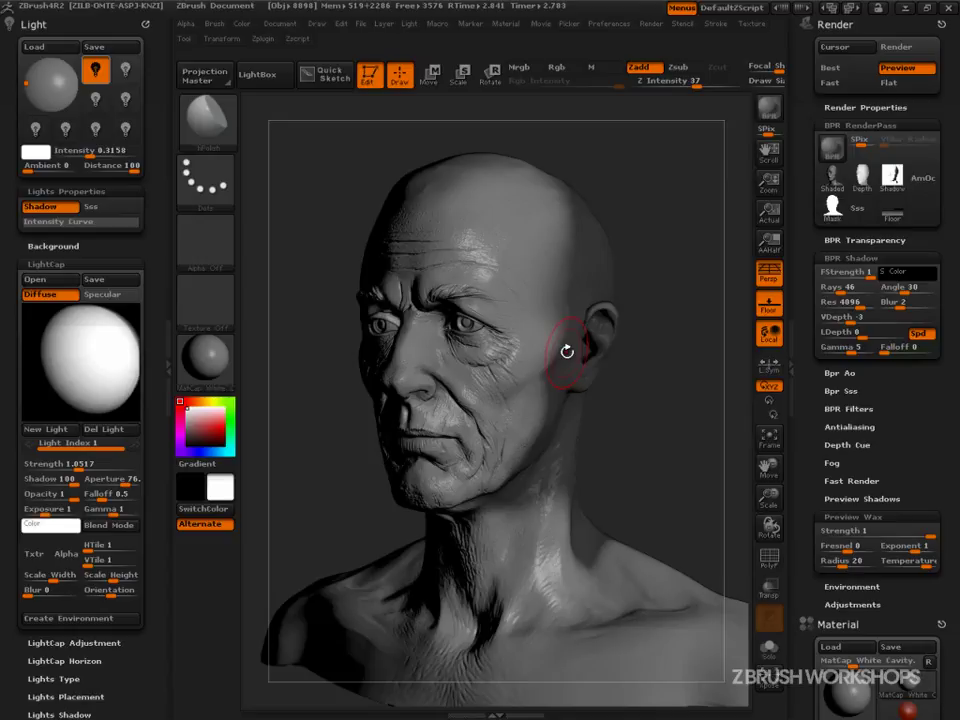
# Turn off the scene light's shadow casting and re-render the bust for comparison.
pyautogui.click(40, 206)
pyautogui.click(769, 108)
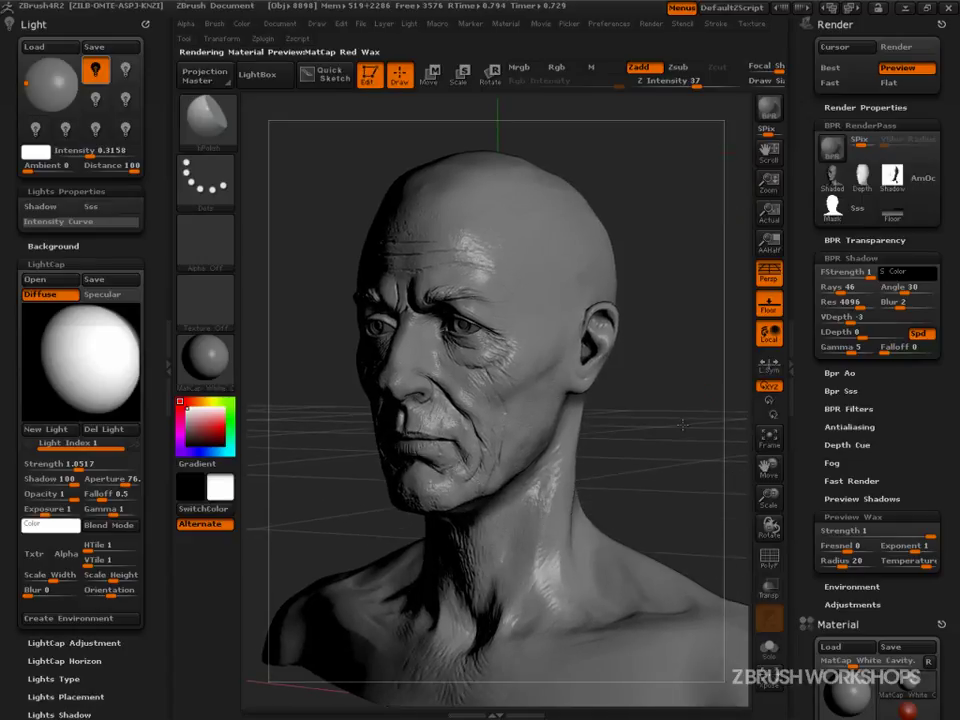
pyautogui.click(770, 110)
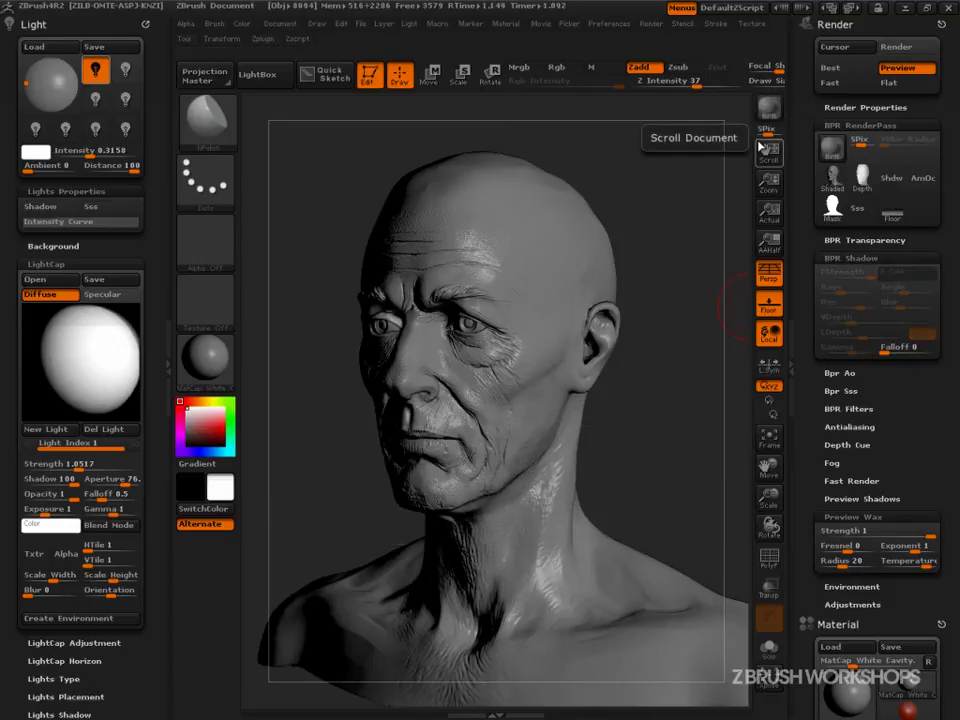
# Set the scene light's intensity to 0.0009, place it on the upper-right front of its sphere and enable its shadow casting.
pyautogui.moveTo(88, 151); pyautogui.dragTo(57, 209)
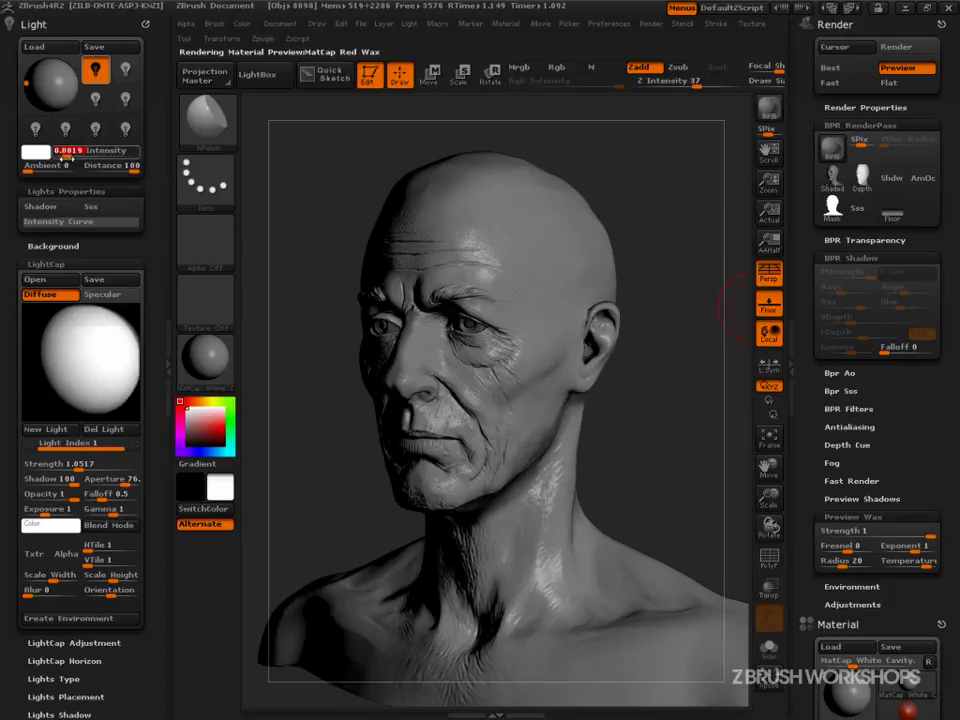
pyautogui.click(66, 81)
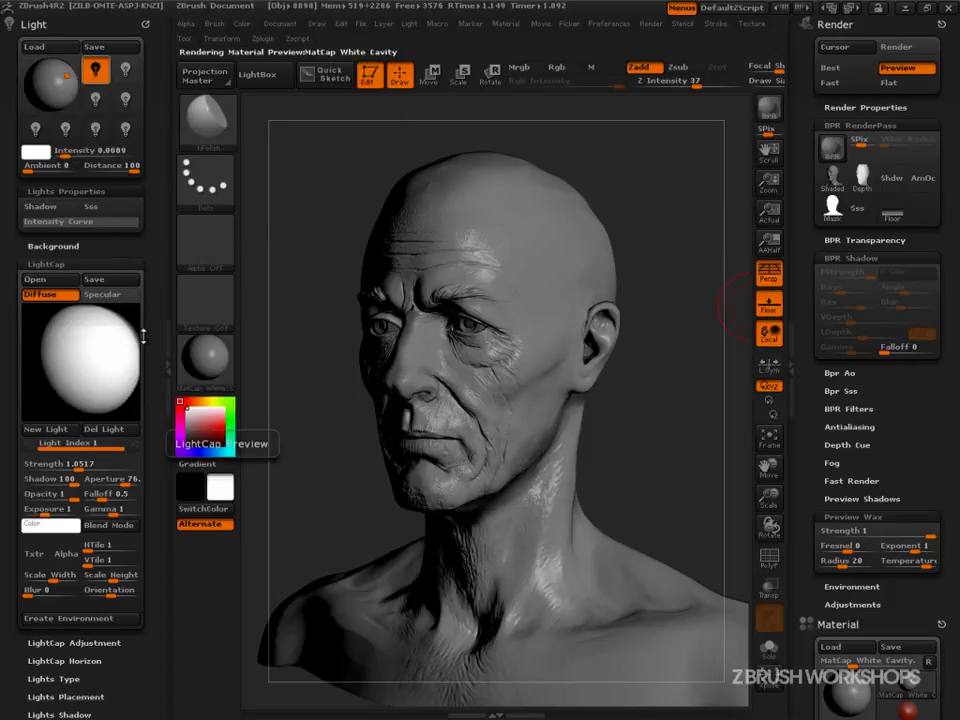
pyautogui.click(40, 206)
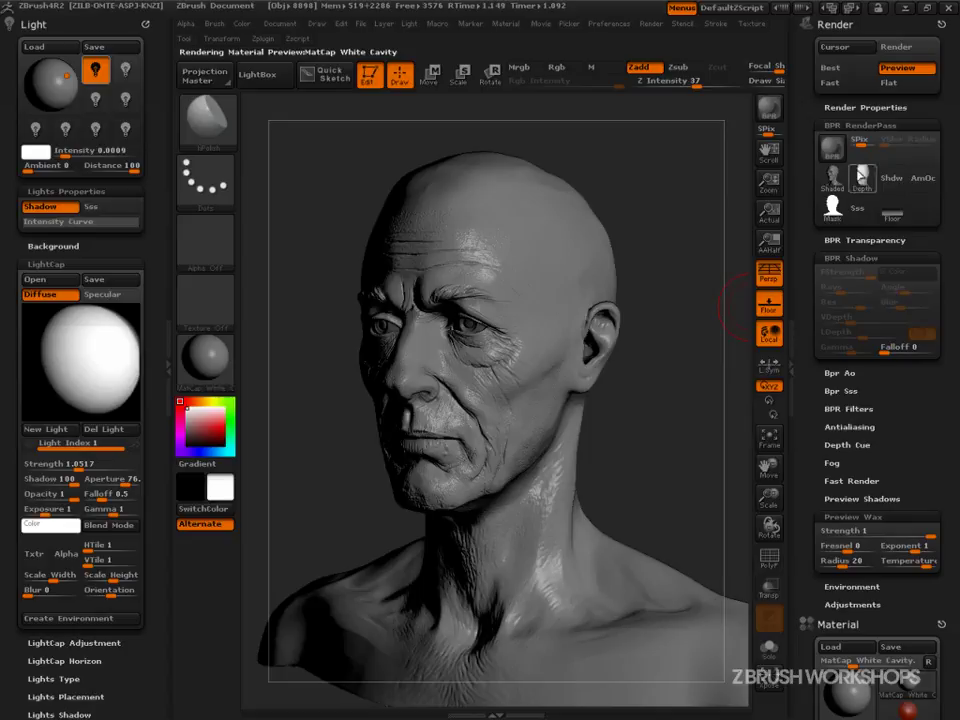
pyautogui.click(832, 178)
pyautogui.click(733, 679)
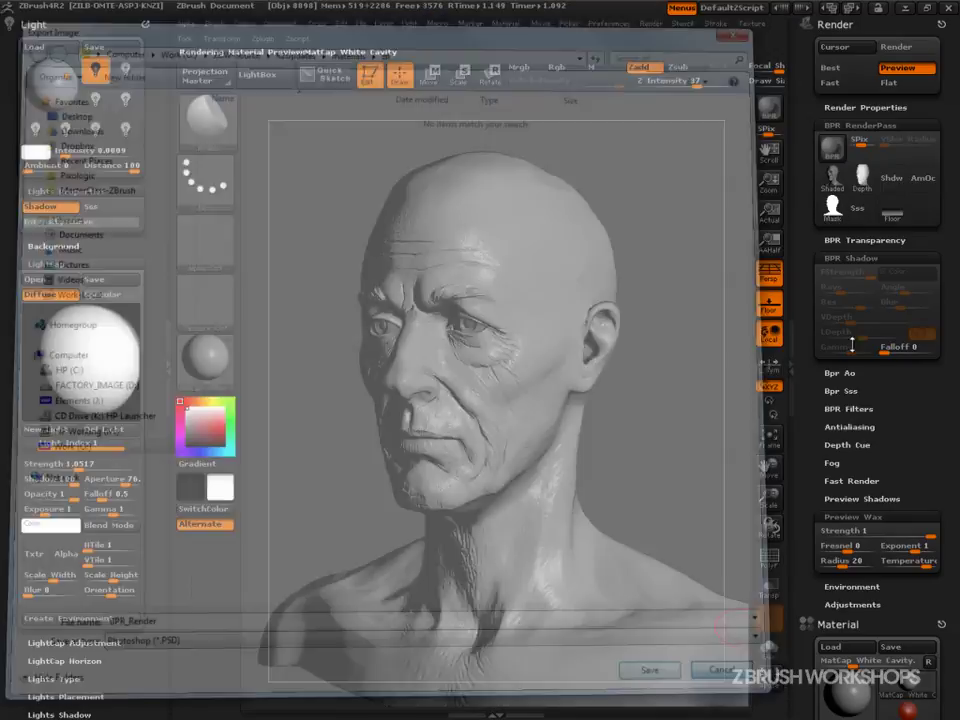
pyautogui.click(865, 107)
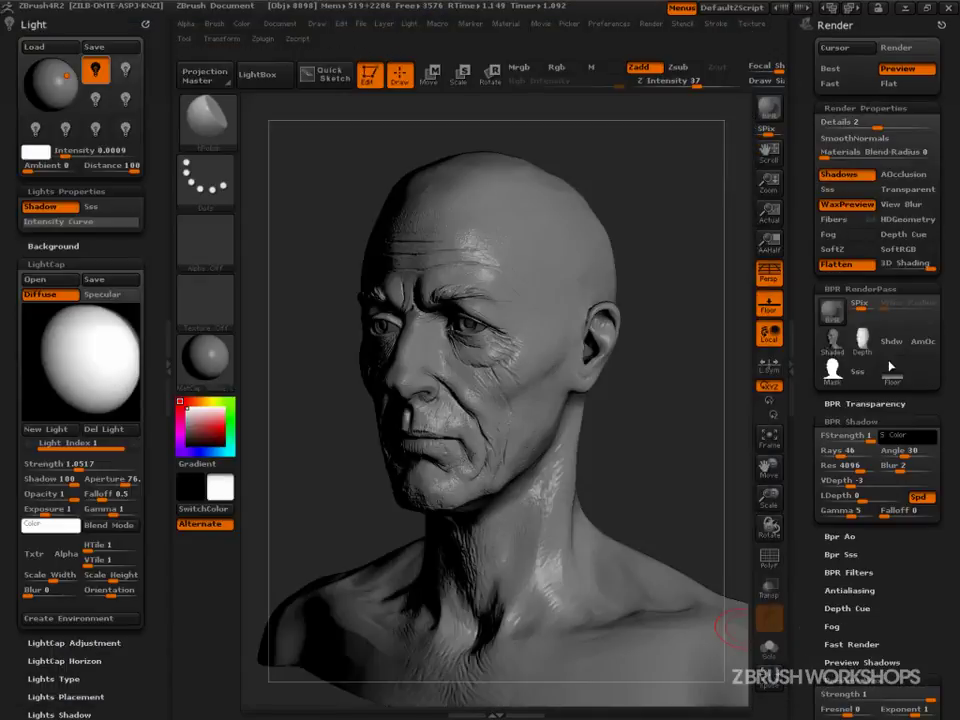
pyautogui.click(865, 107)
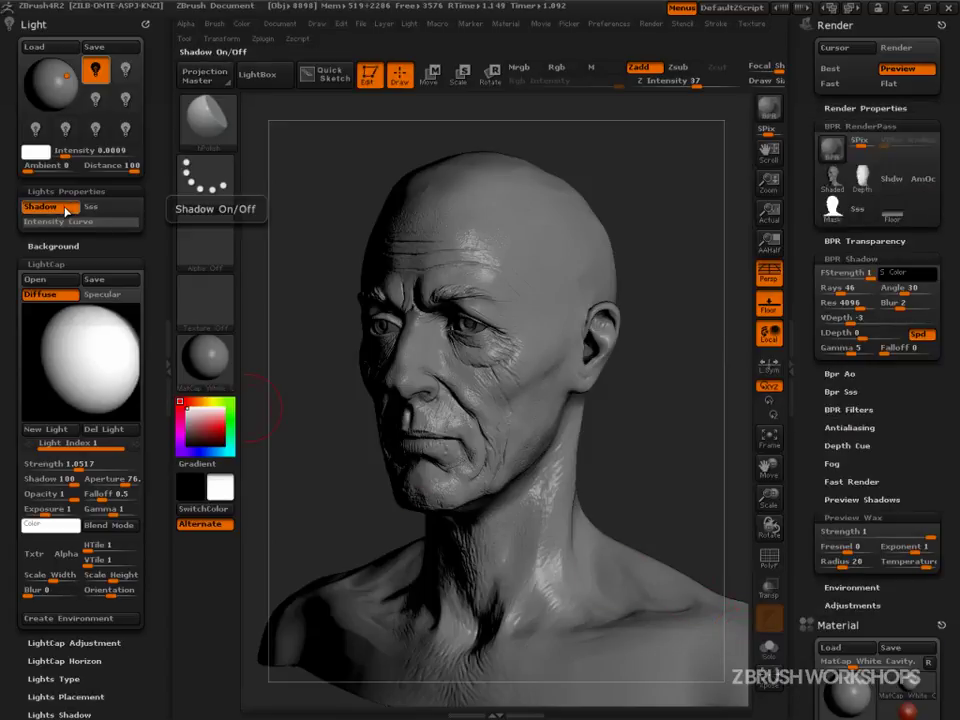
# Nudge the scene light slightly left on its placement sphere and re-render the bust with shadows.
pyautogui.click(66, 76)
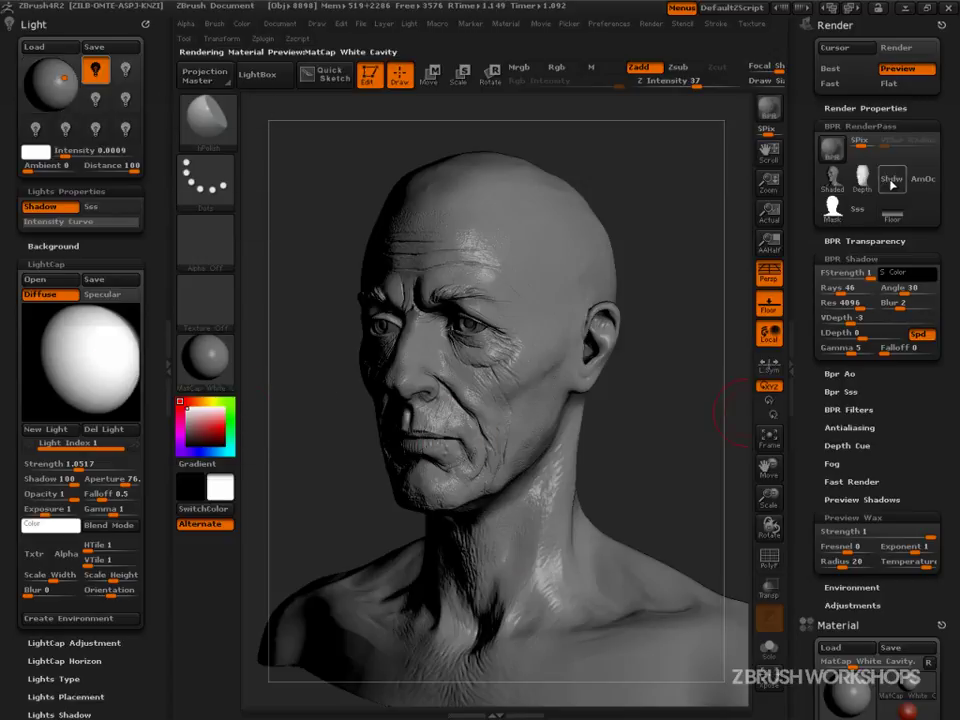
pyautogui.hotkey('shift', 'r')
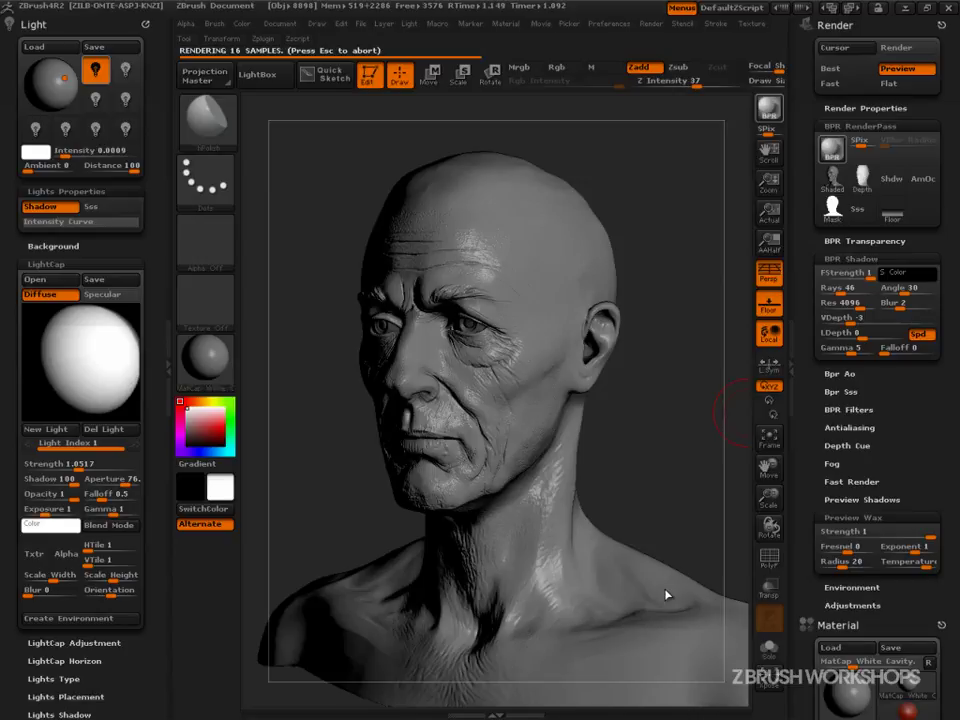
pyautogui.click(665, 588)
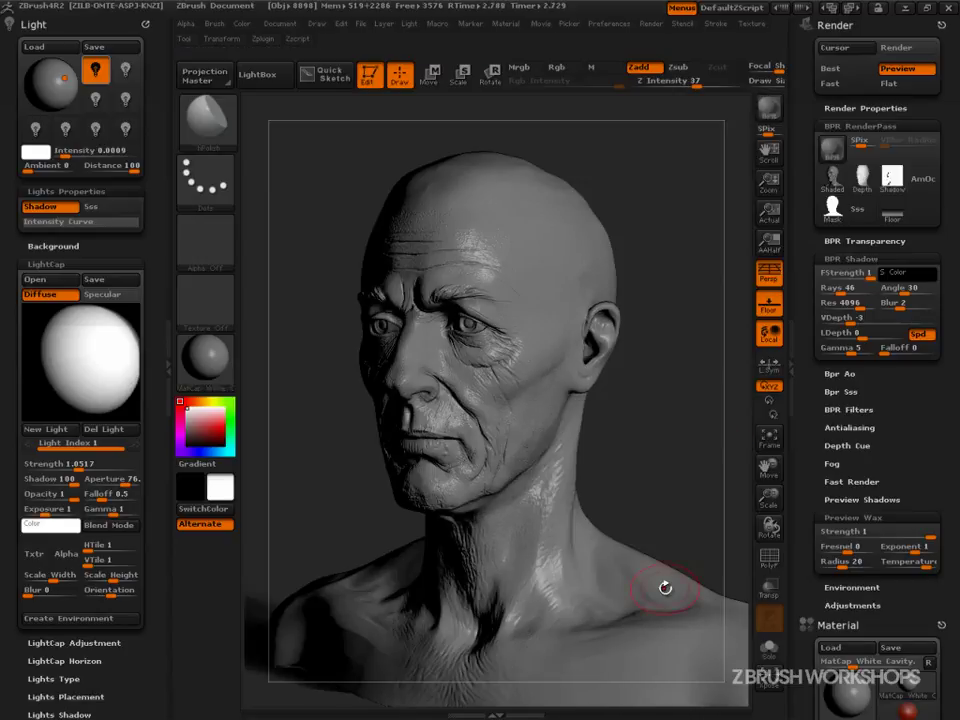
pyautogui.moveTo(890, 180)
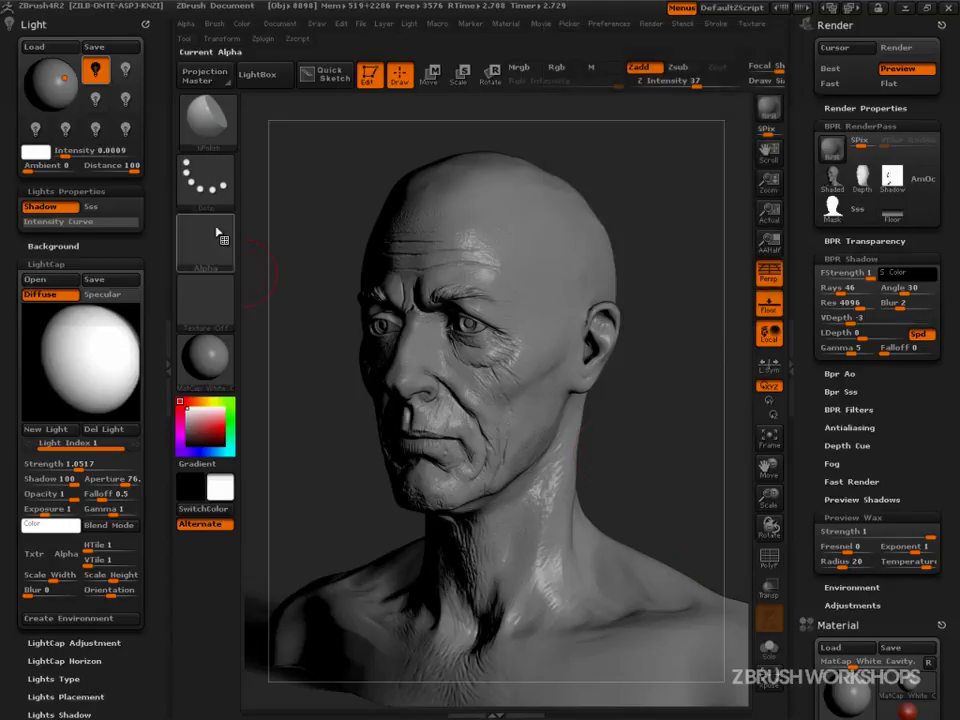
# Widen the diffuse LightCap light's aperture to 147.6093.
pyautogui.click(95, 191)
pyautogui.click(104, 451)
pyautogui.moveTo(107, 449); pyautogui.dragTo(137, 447)
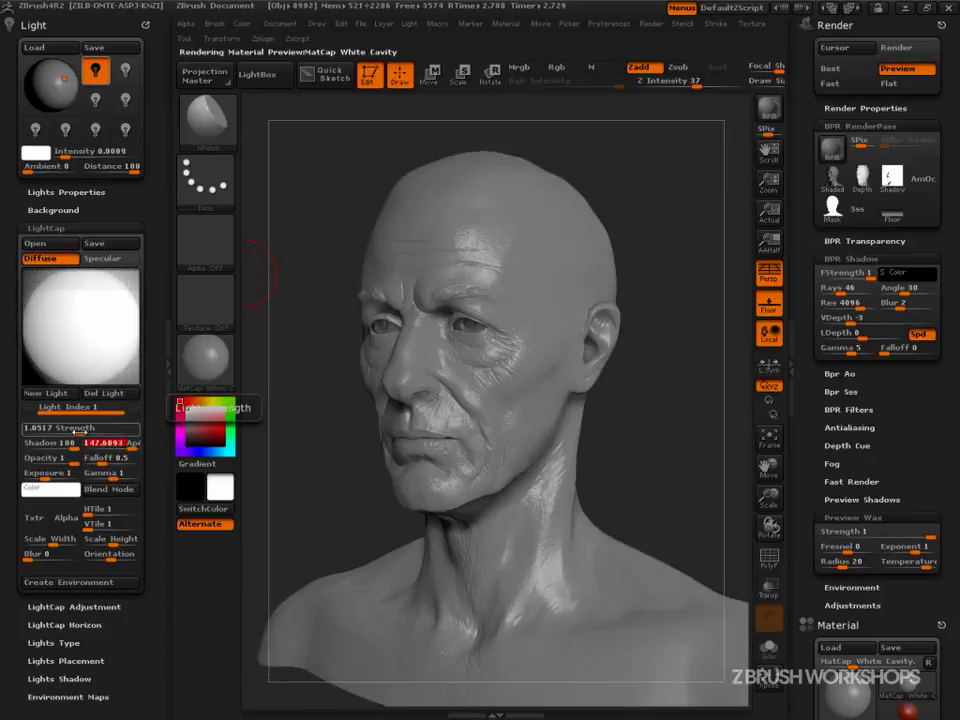
# Try LightCap light strengths of 0.8 and 0.9, set the strength to 1 and re-render the bust.
pyautogui.moveTo(80, 428)
pyautogui.mouseDown()
pyautogui.moveTo(72, 432)
pyautogui.moveTo(88, 430)
pyautogui.mouseUp()
pyautogui.write('.8')
pyautogui.press('Return')
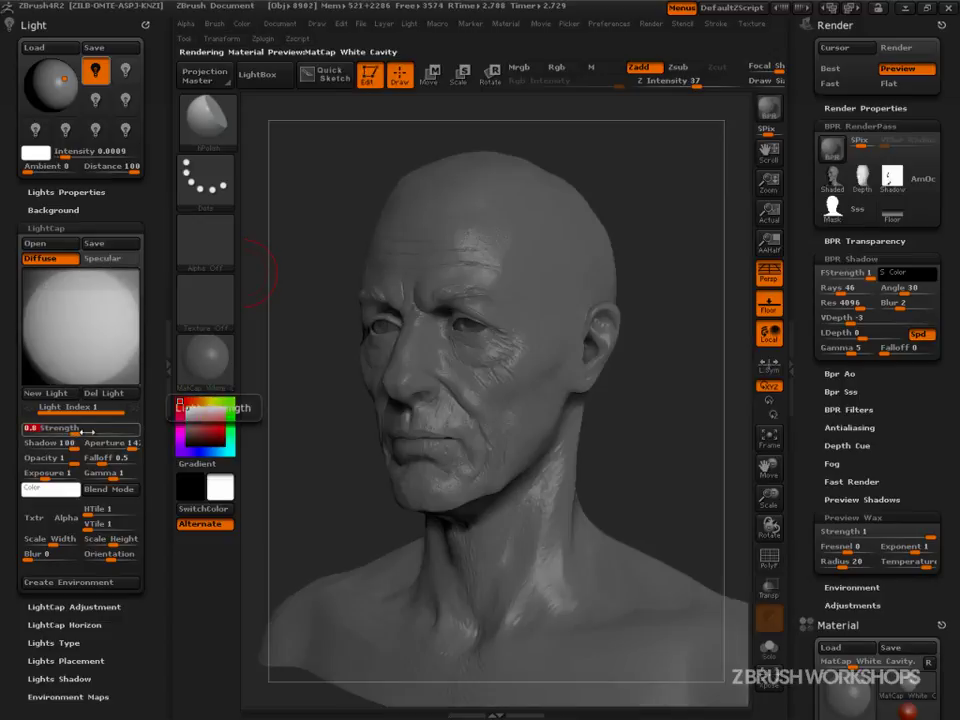
pyautogui.write('1')
pyautogui.write('.9')
pyautogui.press('Return')
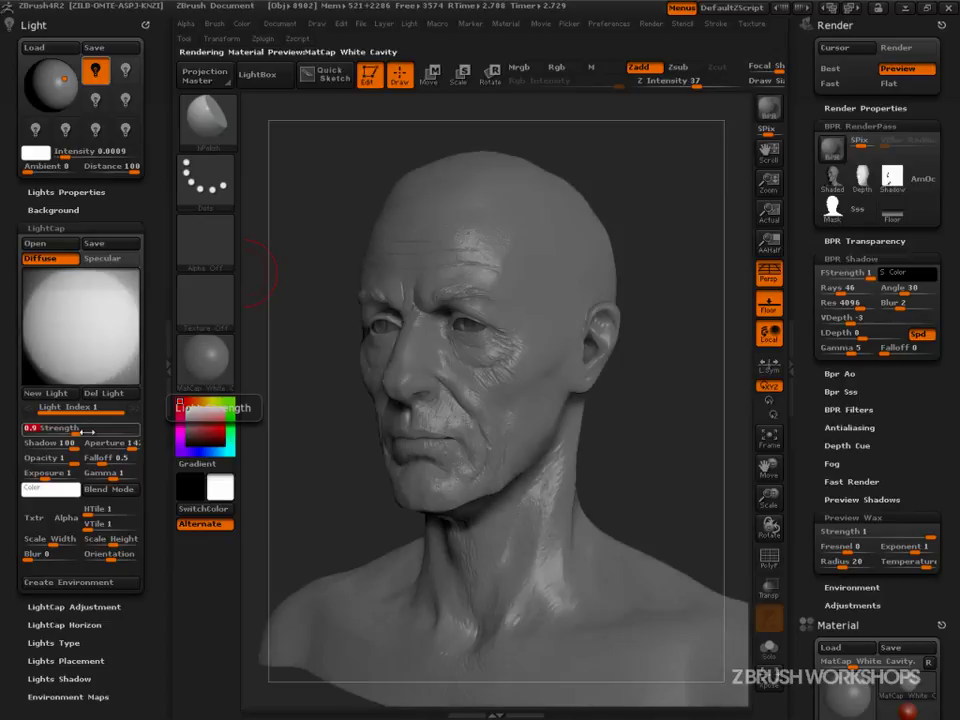
pyautogui.write('1')
pyautogui.press('Return')
pyautogui.click(768, 110)
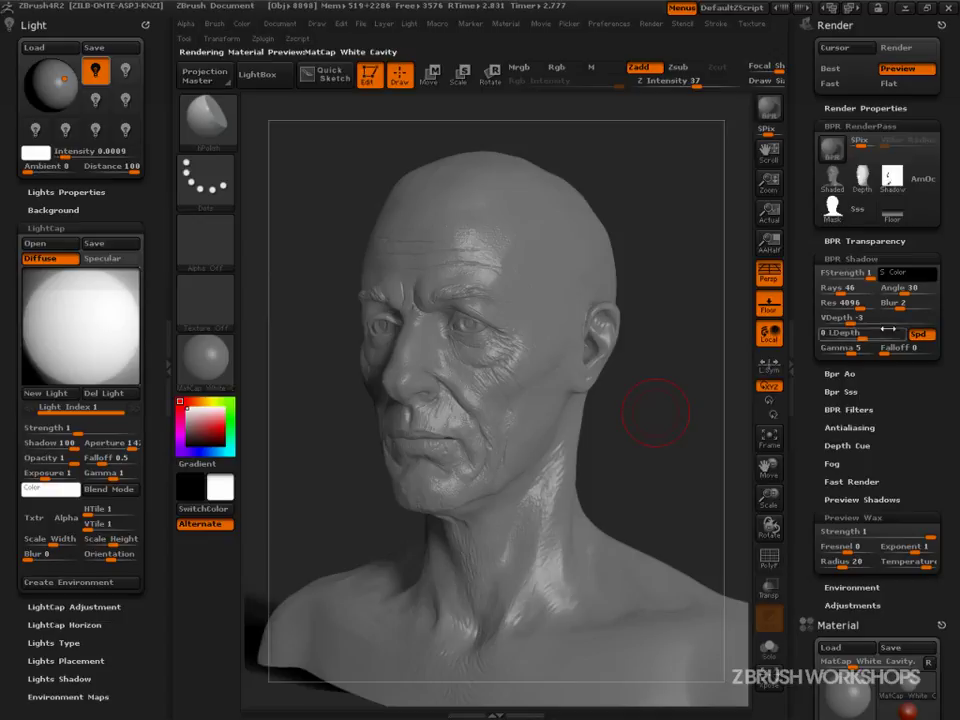
# Set the LightCap light's specular falloff to 50 and specular opacity to 0.77, and re-render the bust.
pyautogui.moveTo(892, 181)
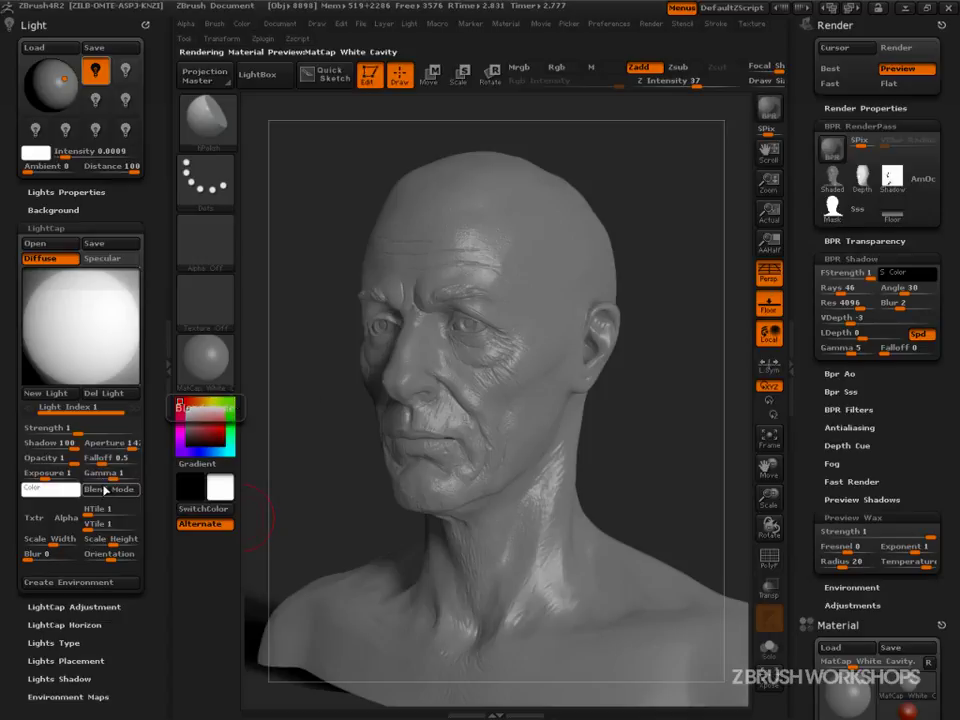
pyautogui.click(110, 258)
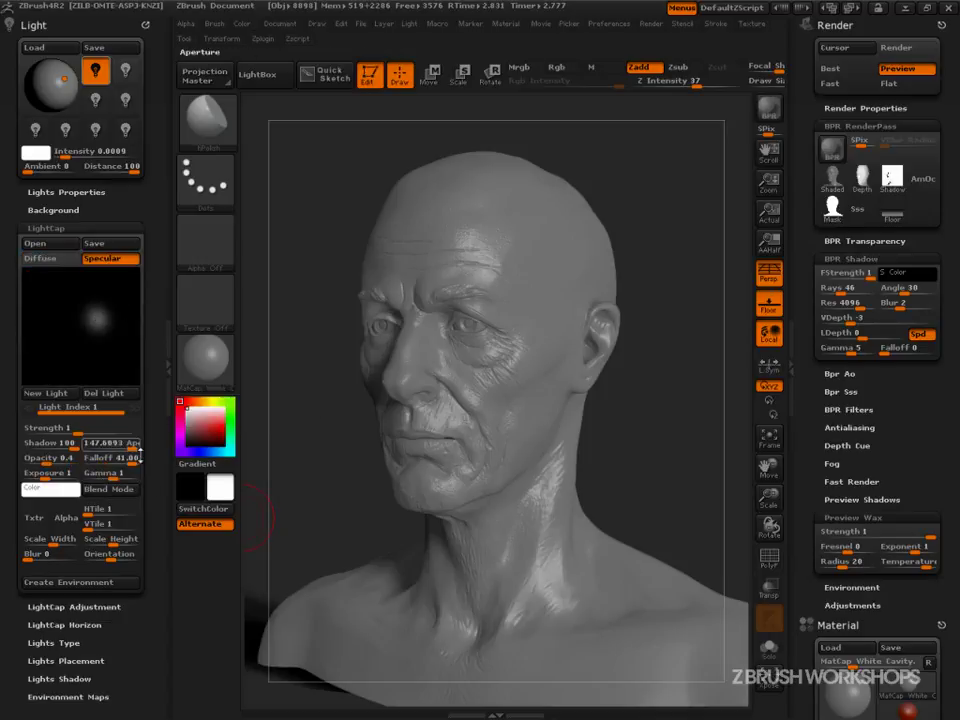
pyautogui.moveTo(42, 458); pyautogui.dragTo(48, 458)
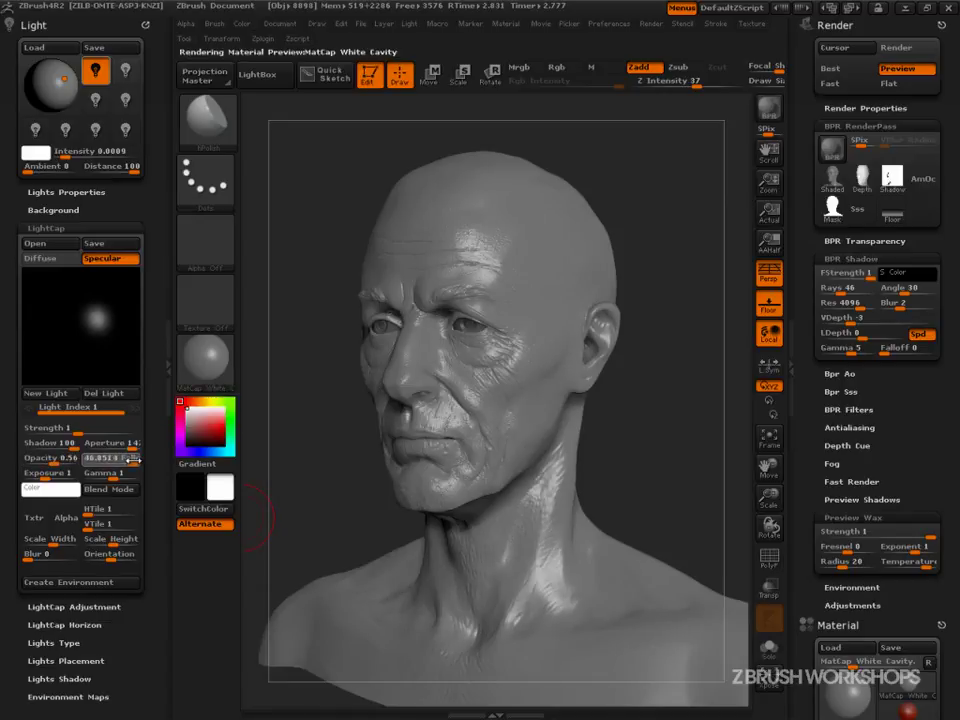
pyautogui.write('50')
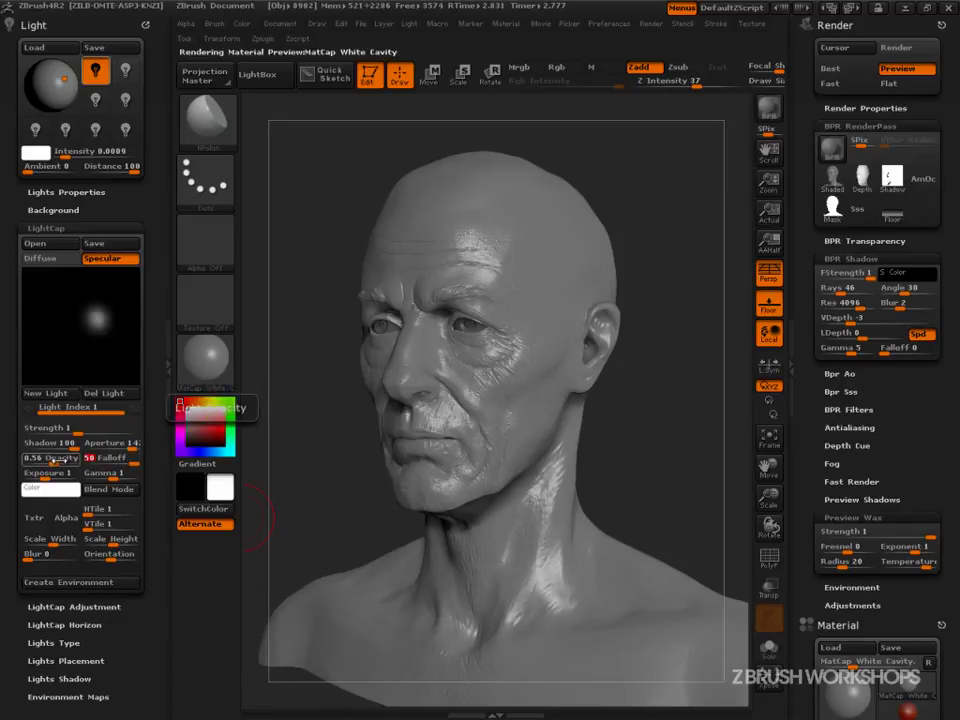
pyautogui.write('0.77')
pyautogui.press('Return')
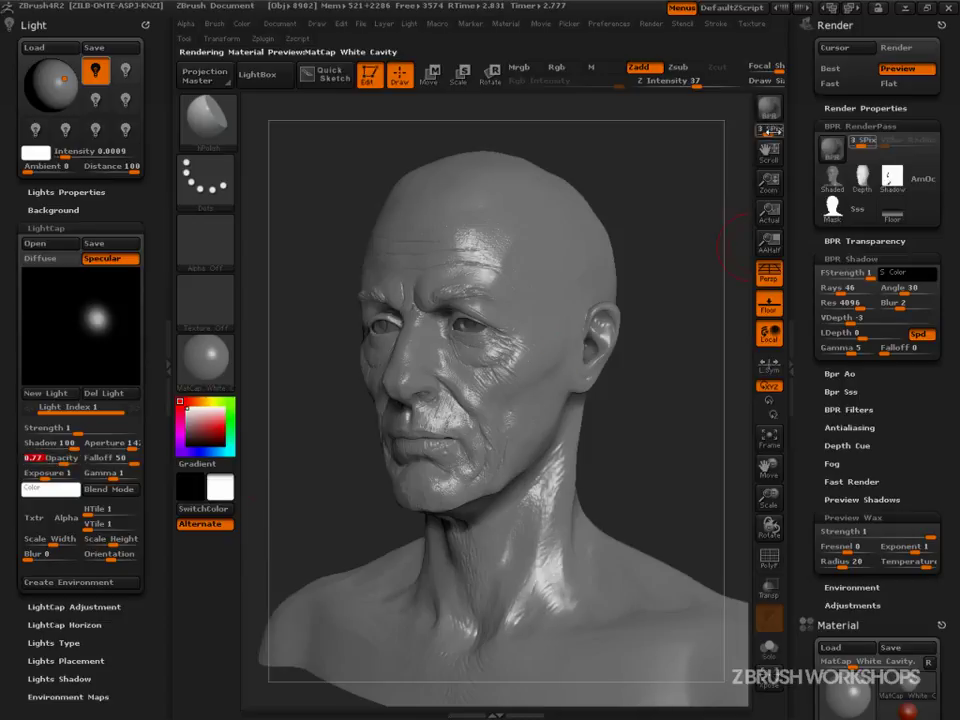
pyautogui.click(769, 107)
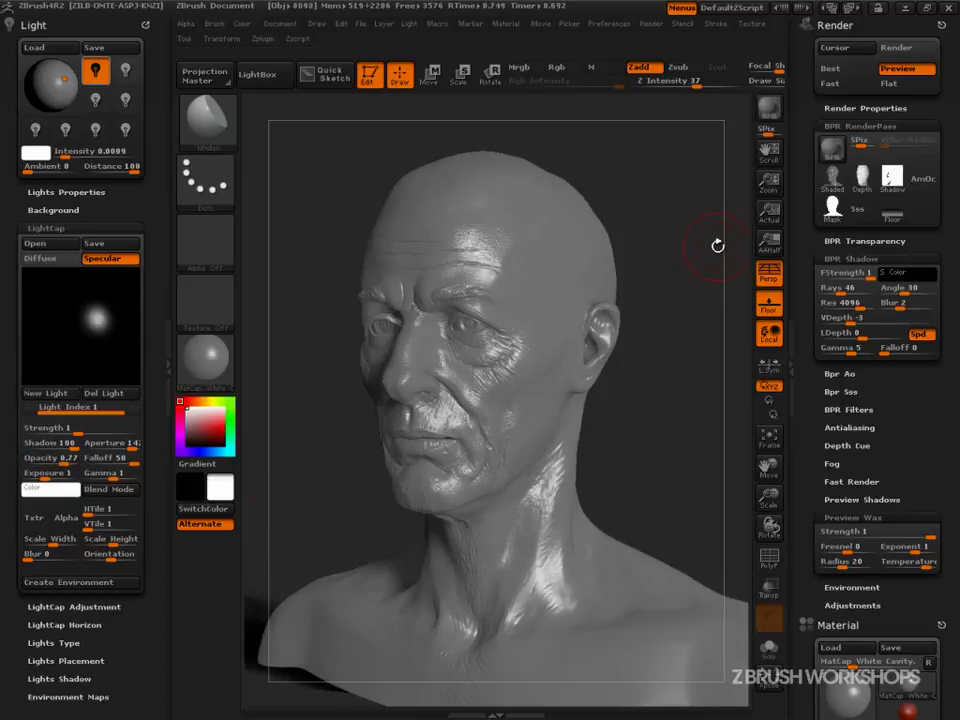
# Reduce the LightCap light's specular opacity to 0.6 and to 0.5, rendering the bust after each change.
pyautogui.moveTo(62, 459); pyautogui.dragTo(48, 460)
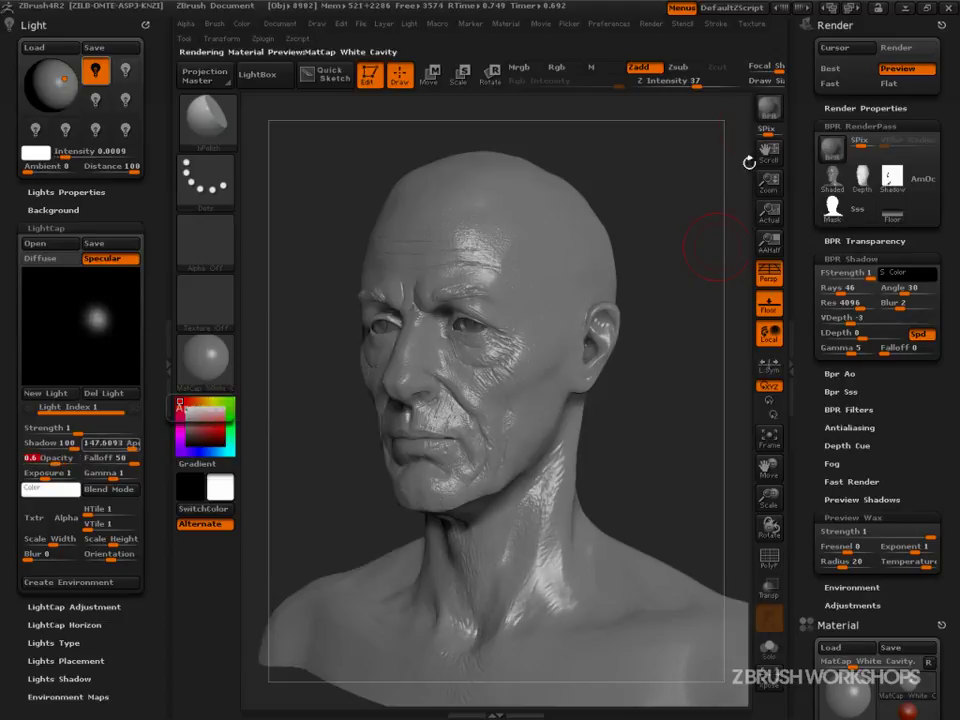
pyautogui.click(769, 108)
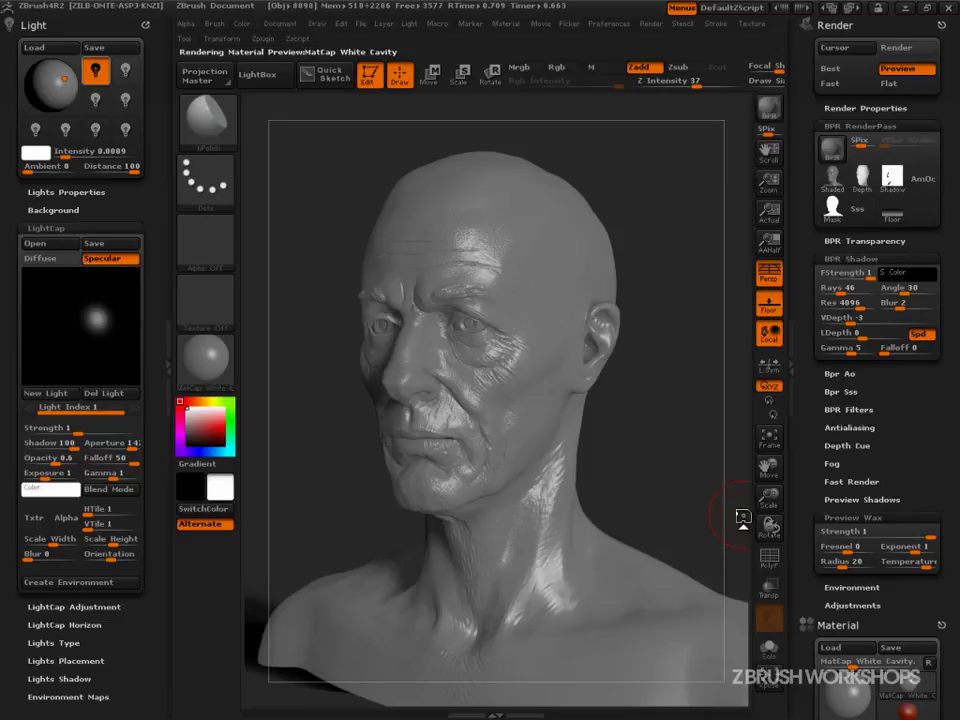
pyautogui.click(62, 460)
pyautogui.write('.5')
pyautogui.press('Return')
pyautogui.click(766, 112)
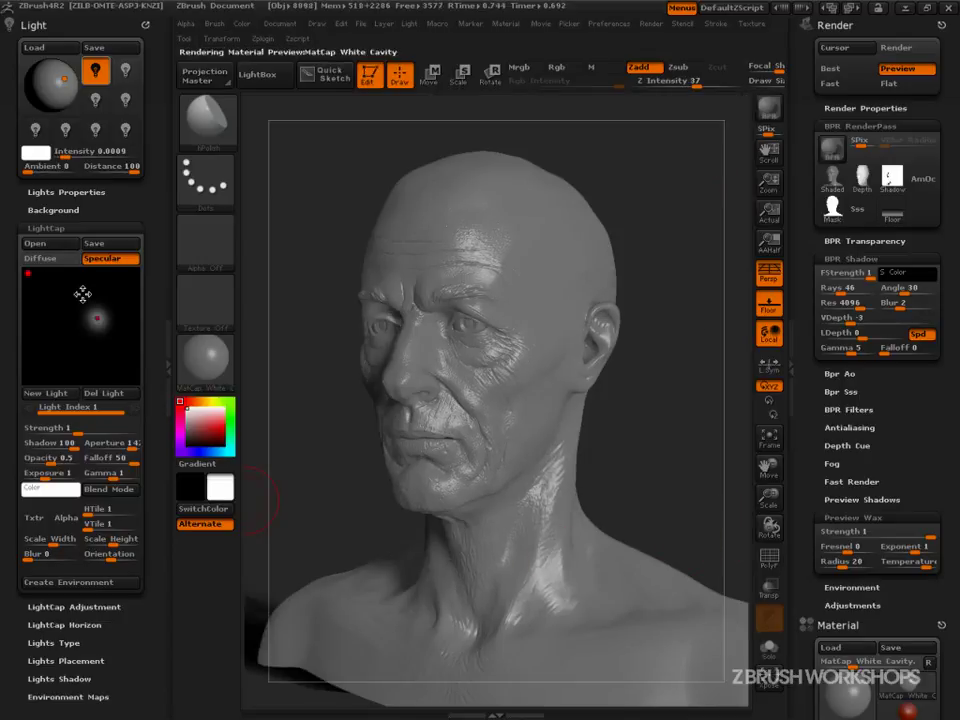
# Set the LightCap light's diffuse falloff to 1 and re-render the bust.
pyautogui.click(51, 259)
pyautogui.click(129, 448)
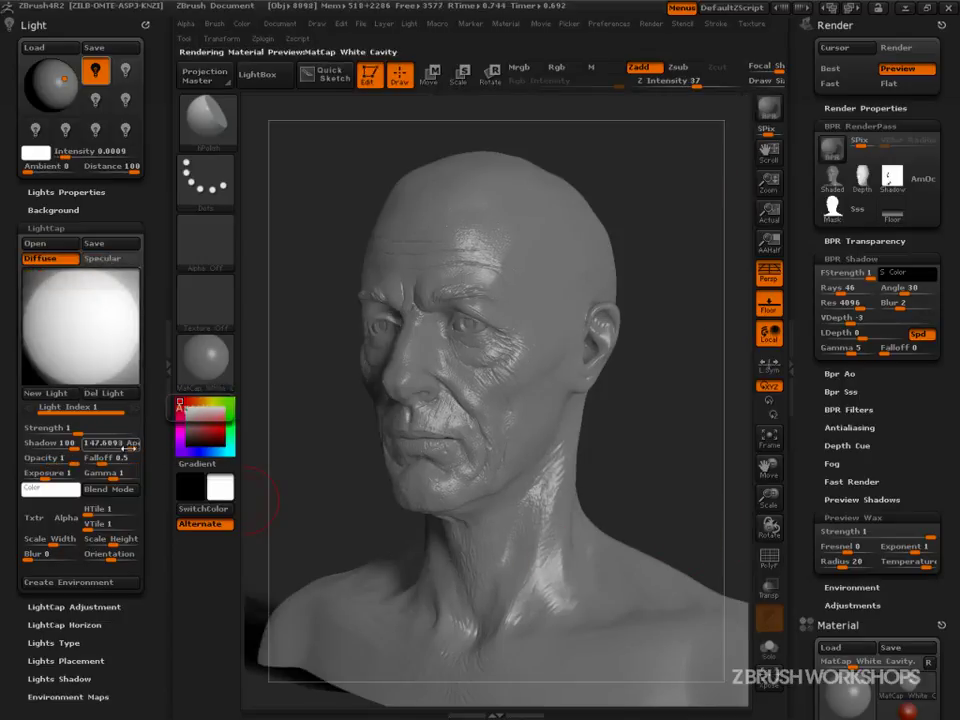
pyautogui.moveTo(101, 461); pyautogui.dragTo(106, 461)
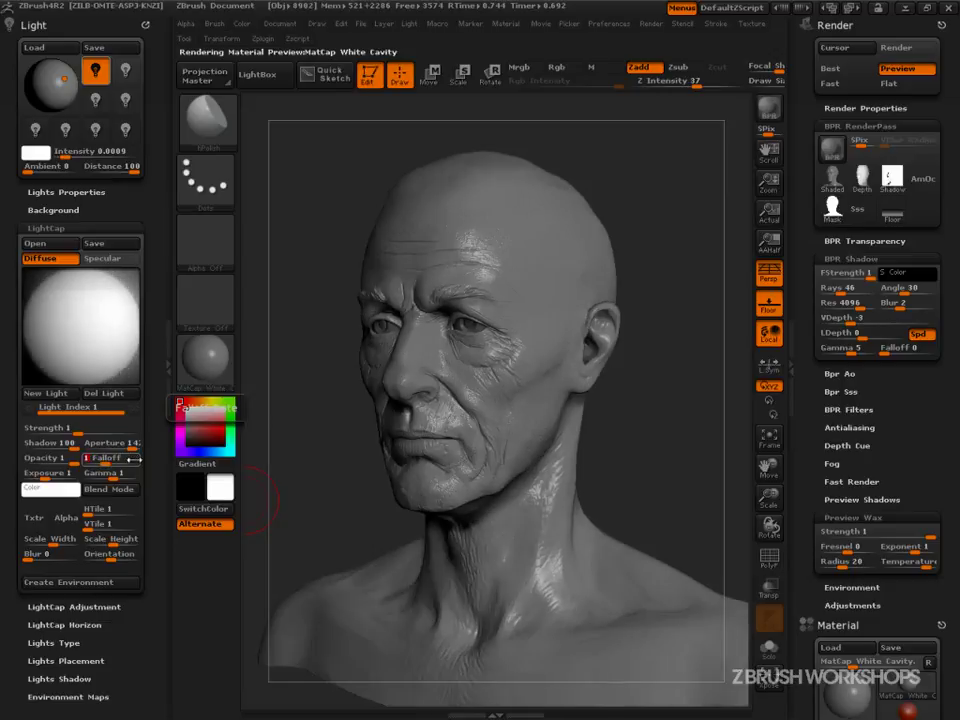
pyautogui.click(768, 107)
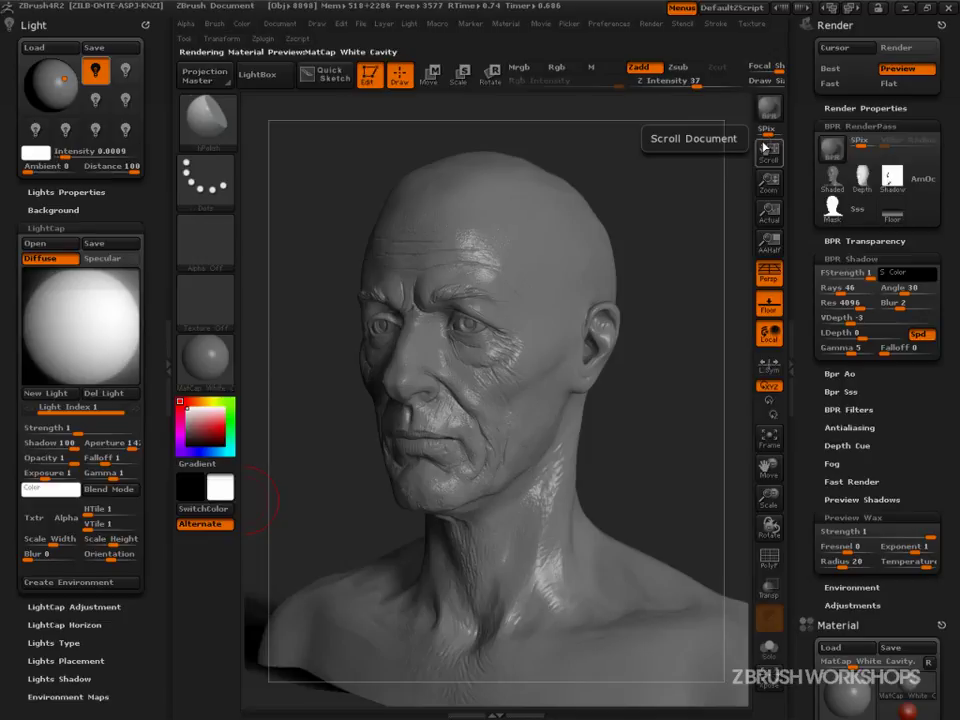
pyautogui.press('ctrl')
pyautogui.moveTo(442, 279)
pyautogui.mouseDown()
pyautogui.moveTo(436, 306)
pyautogui.moveTo(466, 290)
pyautogui.moveTo(462, 320)
pyautogui.mouseUp()
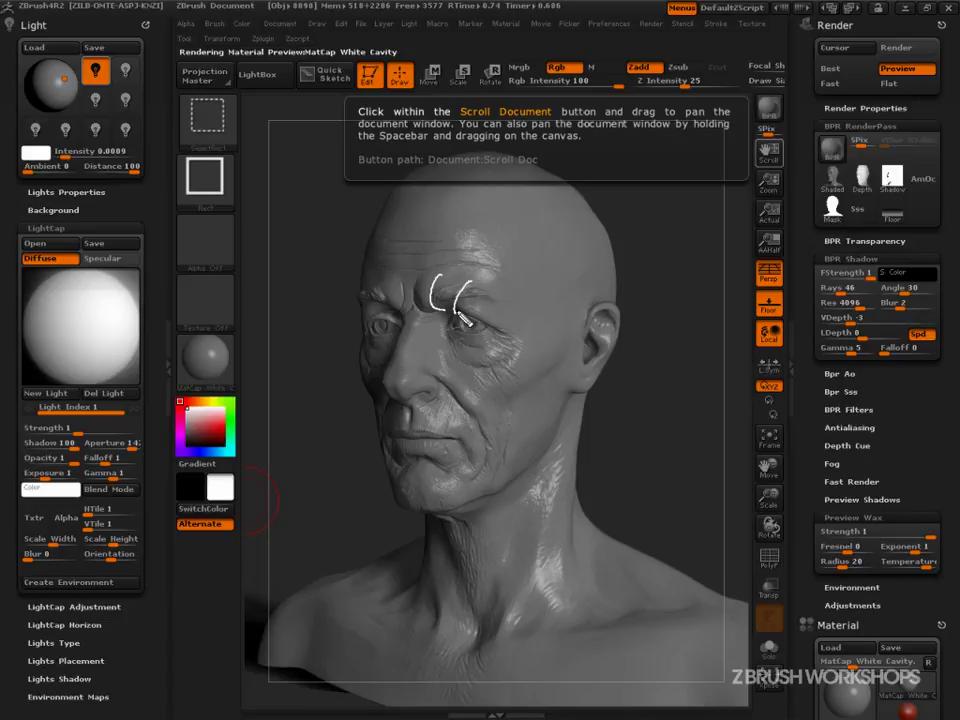
pyautogui.moveTo(457, 383); pyautogui.dragTo(453, 396)
pyautogui.moveTo(405, 291); pyautogui.dragTo(396, 348)
pyautogui.moveTo(448, 296)
pyautogui.mouseDown()
pyautogui.moveTo(432, 328)
pyautogui.moveTo(452, 298)
pyautogui.mouseUp()
pyautogui.moveTo(436, 372); pyautogui.dragTo(472, 412)
pyautogui.moveTo(382, 298)
pyautogui.mouseDown()
pyautogui.moveTo(397, 334)
pyautogui.moveTo(376, 416)
pyautogui.moveTo(405, 414)
pyautogui.moveTo(394, 375)
pyautogui.moveTo(408, 316)
pyautogui.mouseUp()
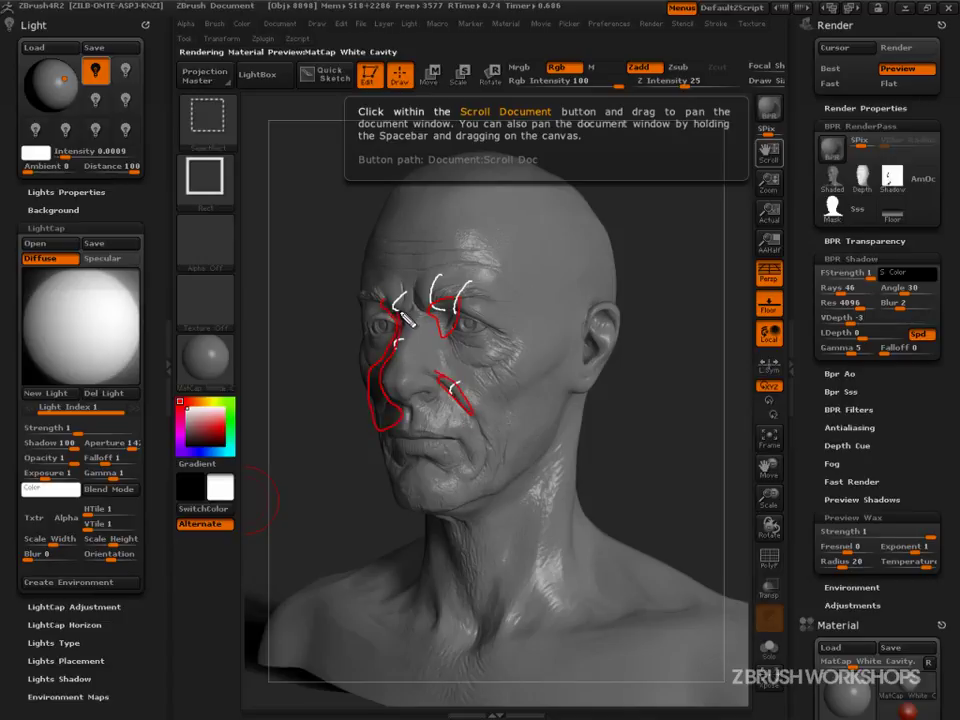
pyautogui.press('Escape')
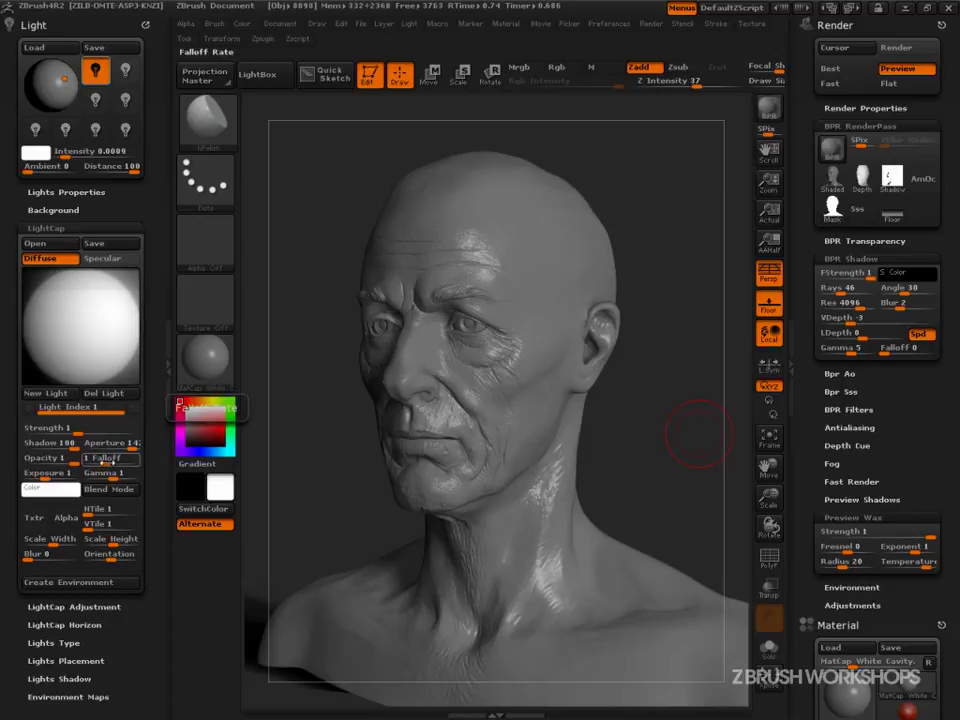
# Try diffuse falloffs of 0.75 and 0.5414 on the LightCap light, set the falloff to 0.85 and re-render the bust.
pyautogui.moveTo(100, 461); pyautogui.dragTo(96, 461)
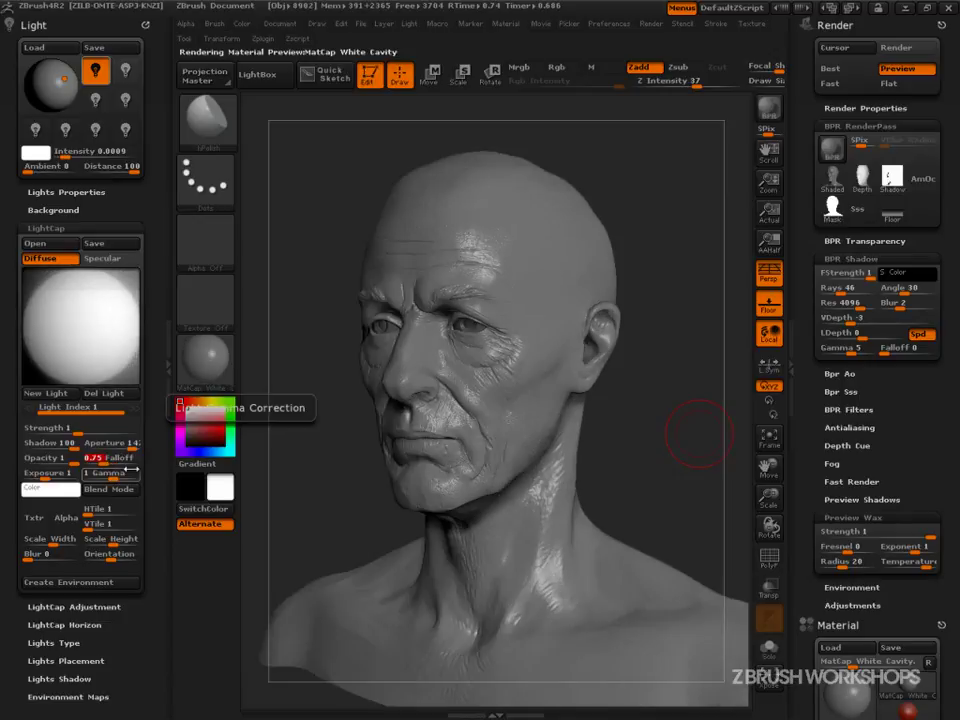
pyautogui.click(768, 108)
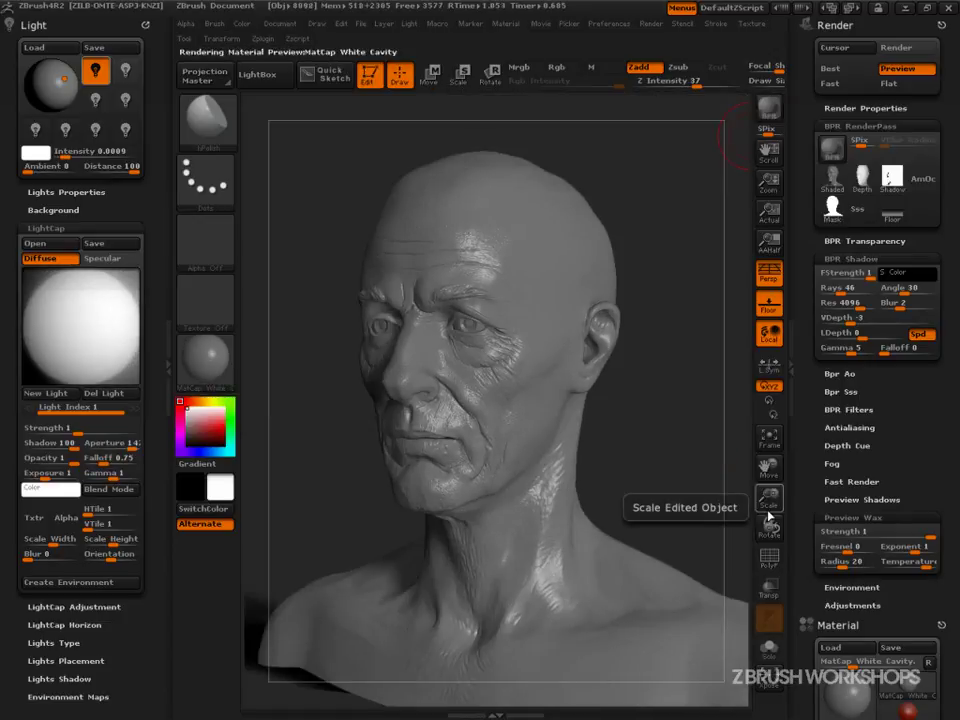
pyautogui.click(103, 461)
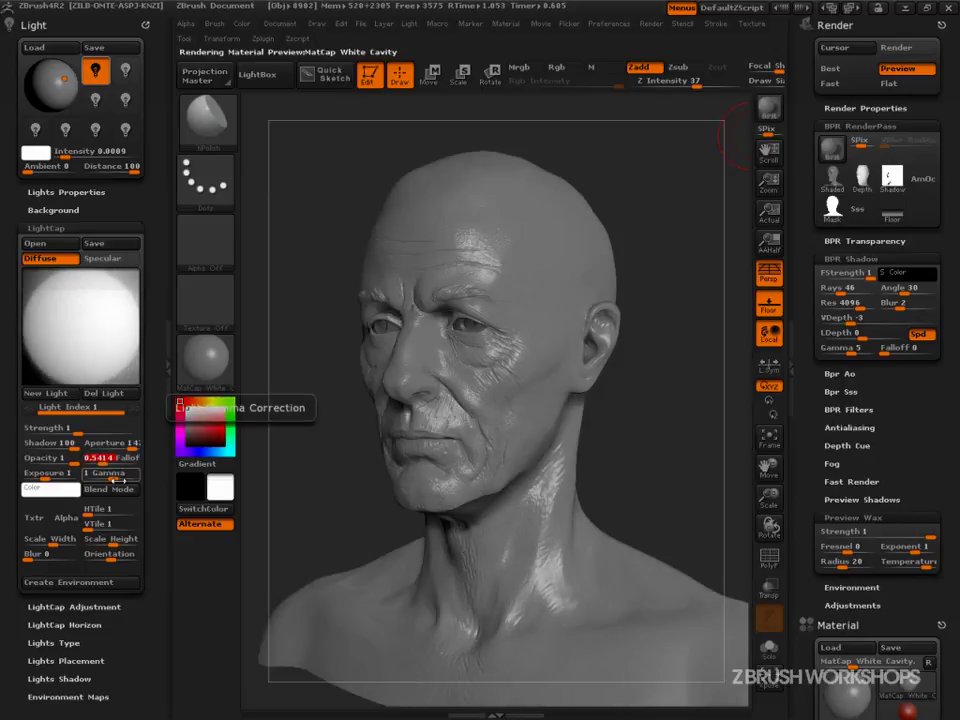
pyautogui.click(768, 108)
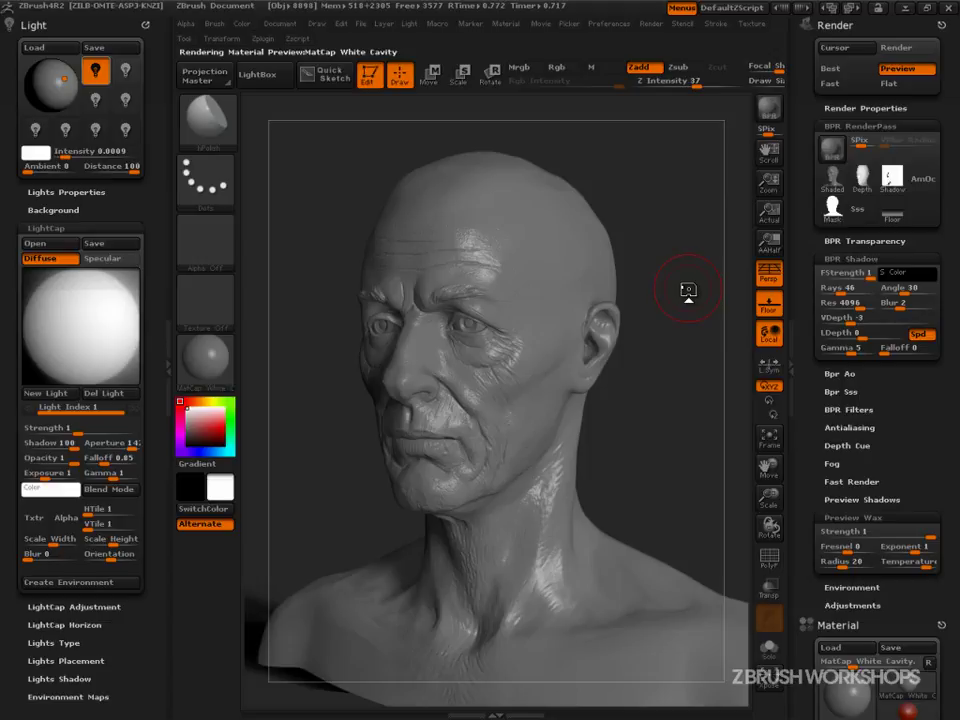
# Add a second LightCap light on the upper-right part of the sphere and assign Alpha 28 to it.
pyautogui.click(47, 393)
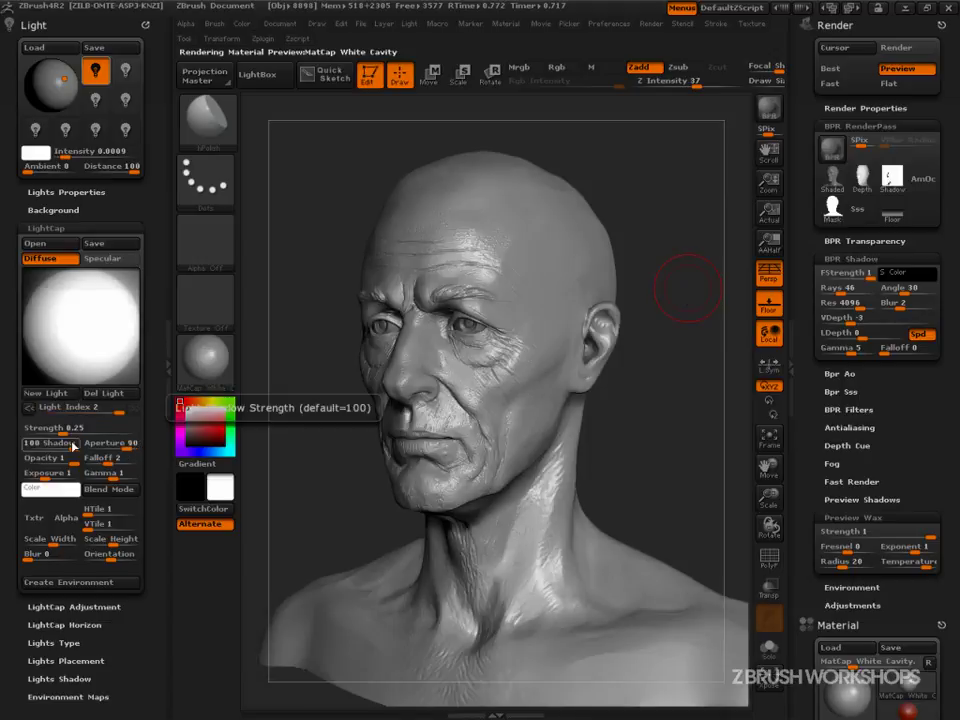
pyautogui.moveTo(81, 326); pyautogui.dragTo(105, 303)
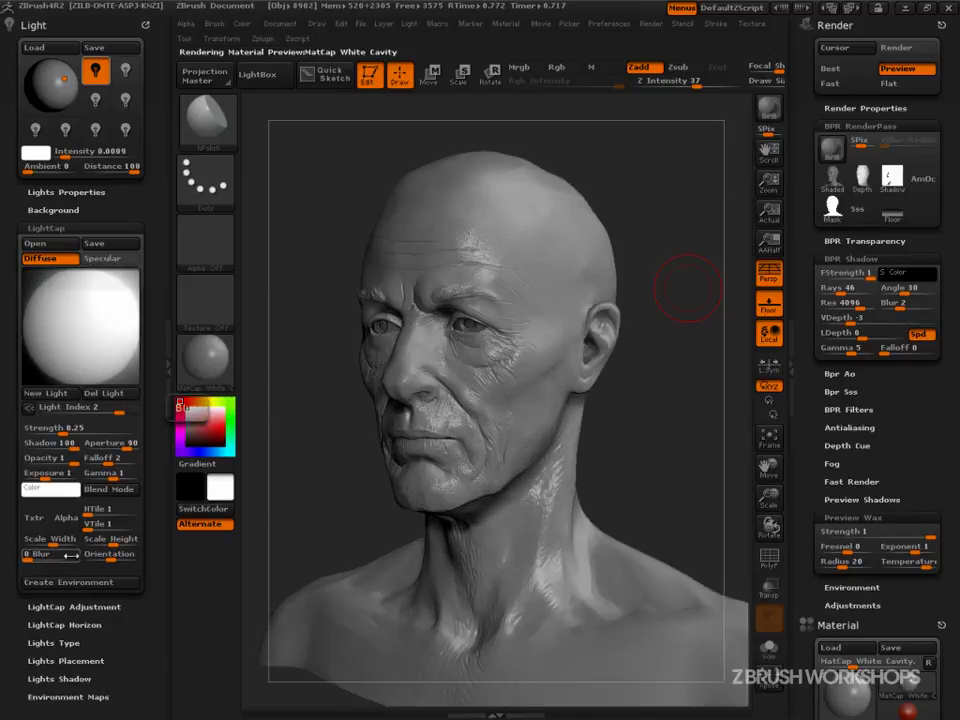
pyautogui.click(66, 517)
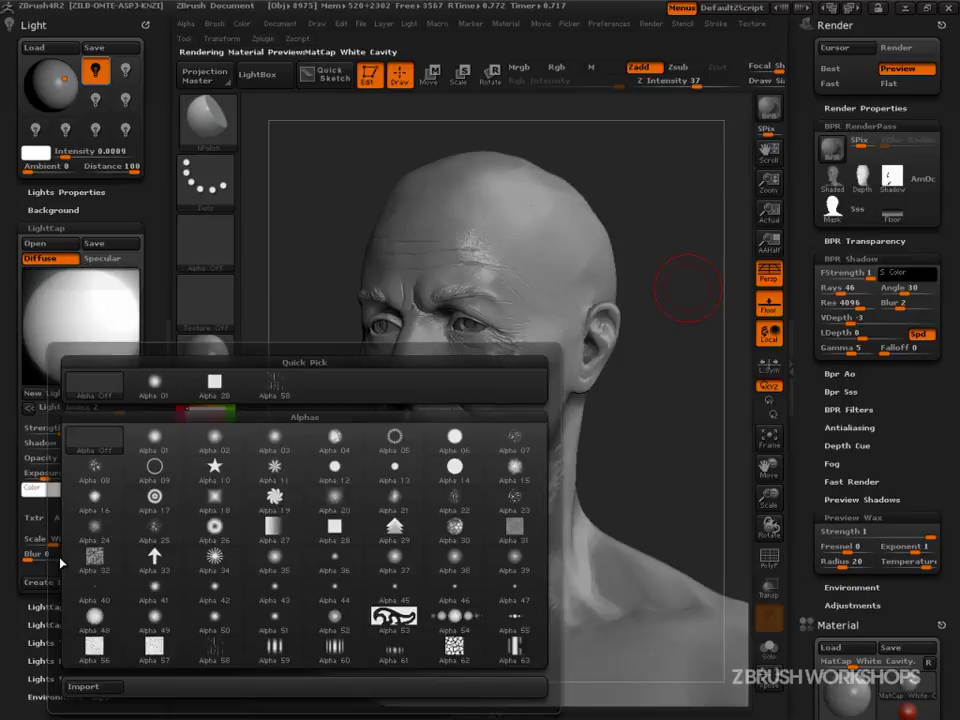
pyautogui.click(207, 573)
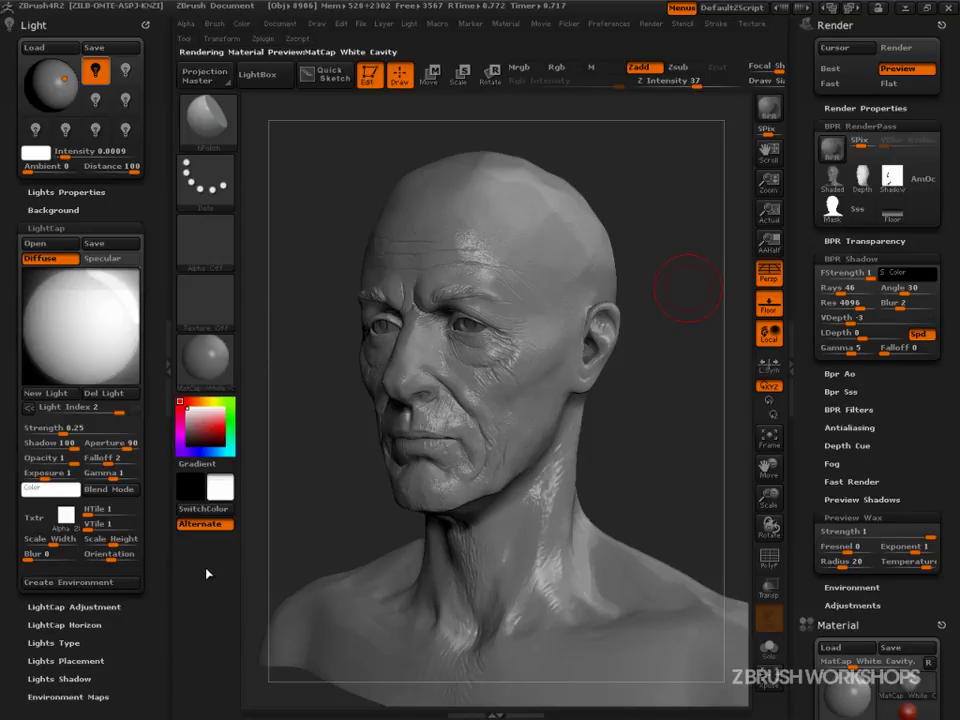
# Try scale widths of 5.7587 and 0.1991 for the second LightCap light's alpha.
pyautogui.moveTo(71, 516)
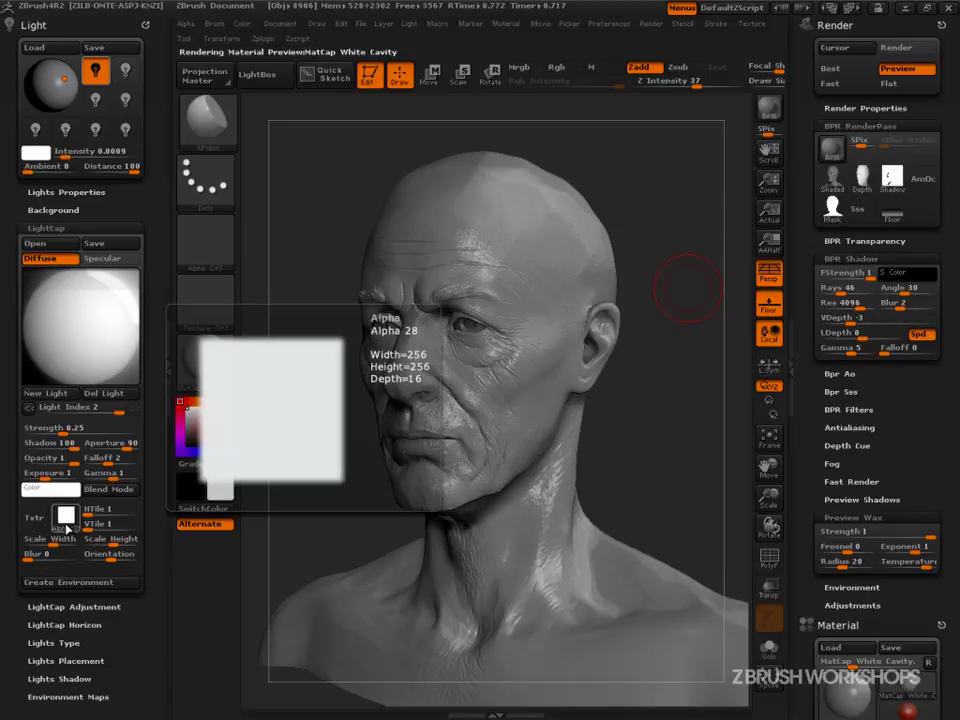
pyautogui.moveTo(60, 543); pyautogui.dragTo(57, 545)
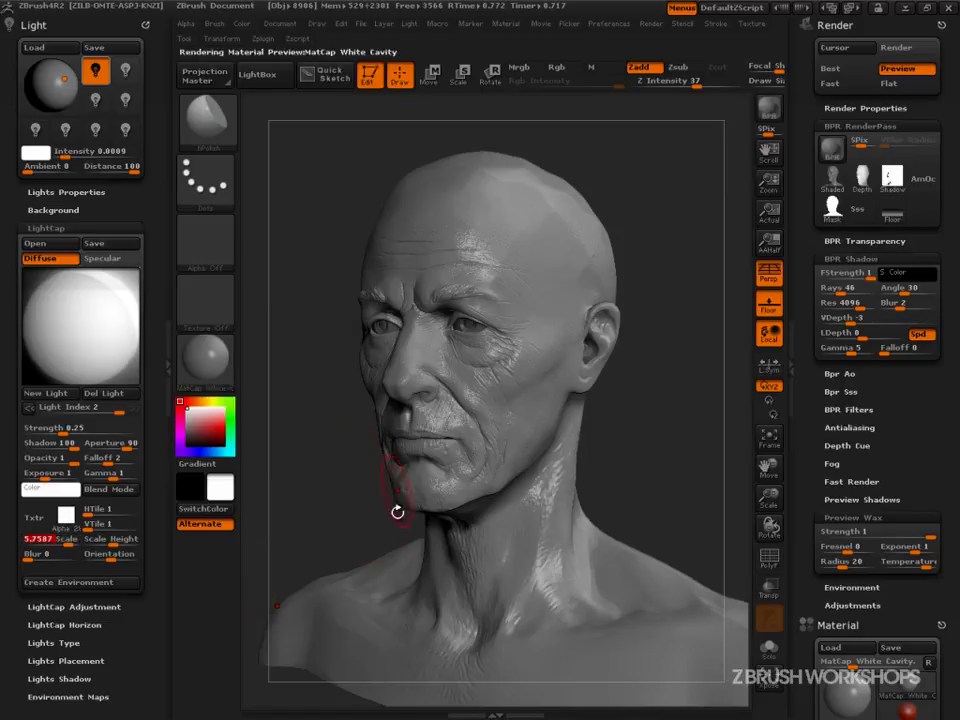
pyautogui.moveTo(68, 543); pyautogui.dragTo(48, 540)
pyautogui.hotkey('ctrl', 'shift')
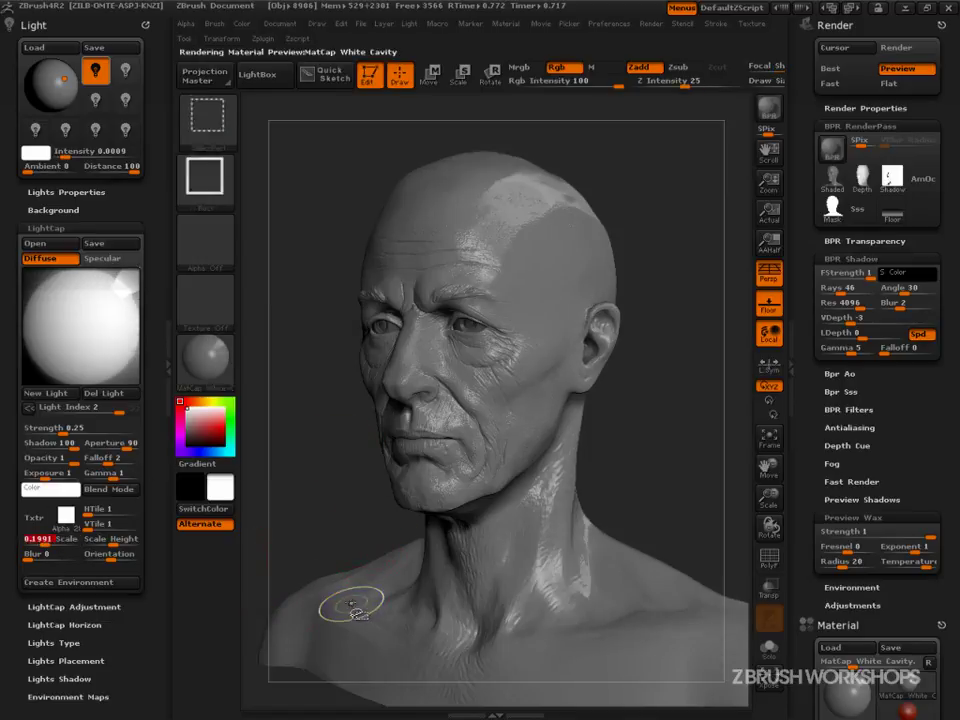
pyautogui.click(118, 290)
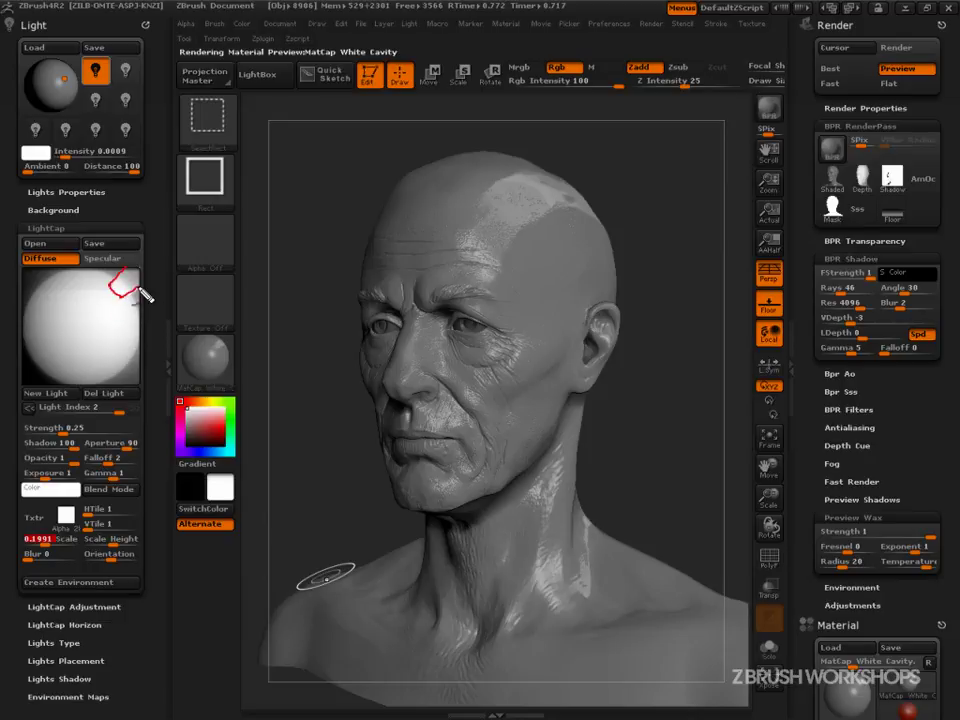
pyautogui.moveTo(78, 489)
pyautogui.mouseDown()
pyautogui.moveTo(14, 540)
pyautogui.moveTo(82, 542)
pyautogui.mouseUp()
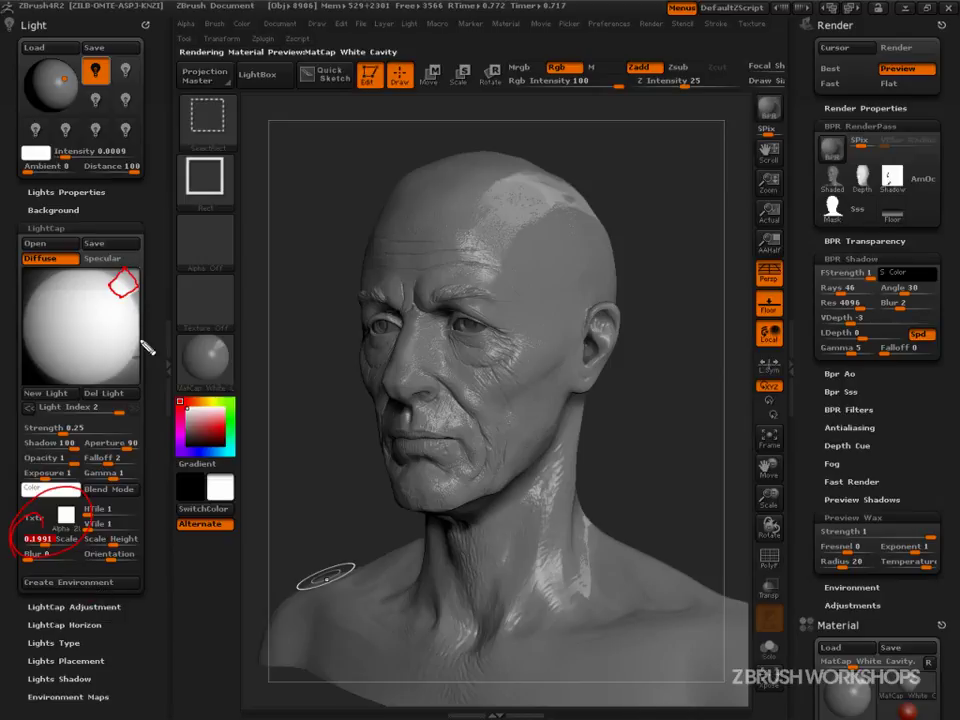
pyautogui.moveTo(110, 270)
pyautogui.mouseDown()
pyautogui.moveTo(42, 284)
pyautogui.moveTo(33, 298)
pyautogui.mouseUp()
pyautogui.moveTo(139, 303)
pyautogui.mouseDown()
pyautogui.moveTo(137, 335)
pyautogui.moveTo(114, 368)
pyautogui.moveTo(100, 356)
pyautogui.moveTo(118, 360)
pyautogui.mouseUp()
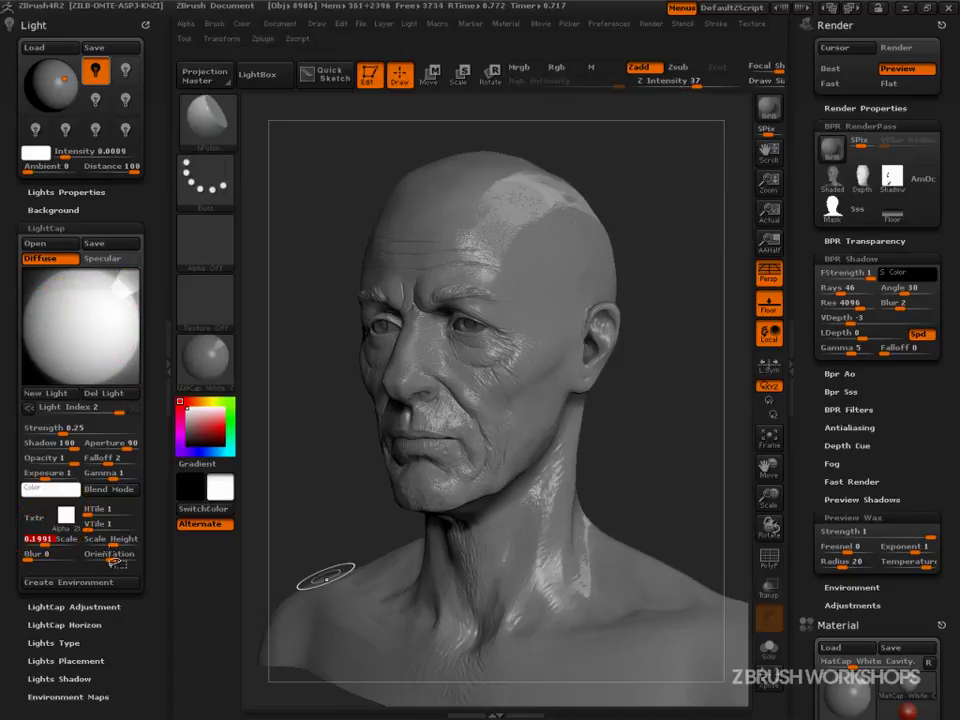
# Set the second LightCap light's scale width to 7.6608, widen its aperture and raise its falloff to 5.6834.
pyautogui.moveTo(30, 540); pyautogui.dragTo(110, 545)
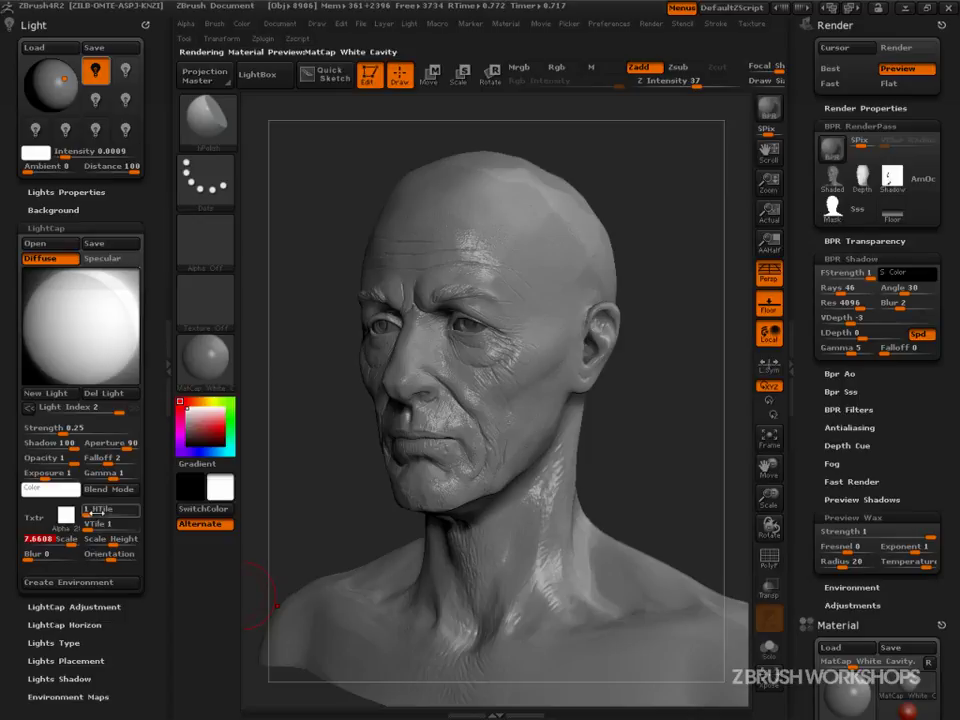
pyautogui.moveTo(124, 443); pyautogui.dragTo(118, 461)
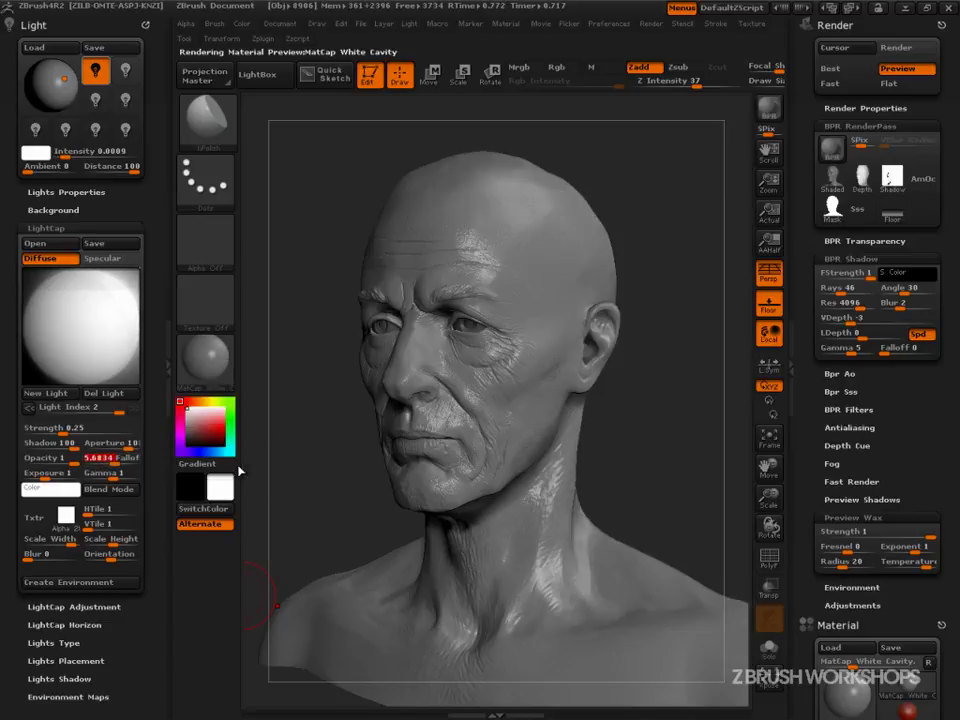
pyautogui.hotkey('ctrl', 'shift', 'd')
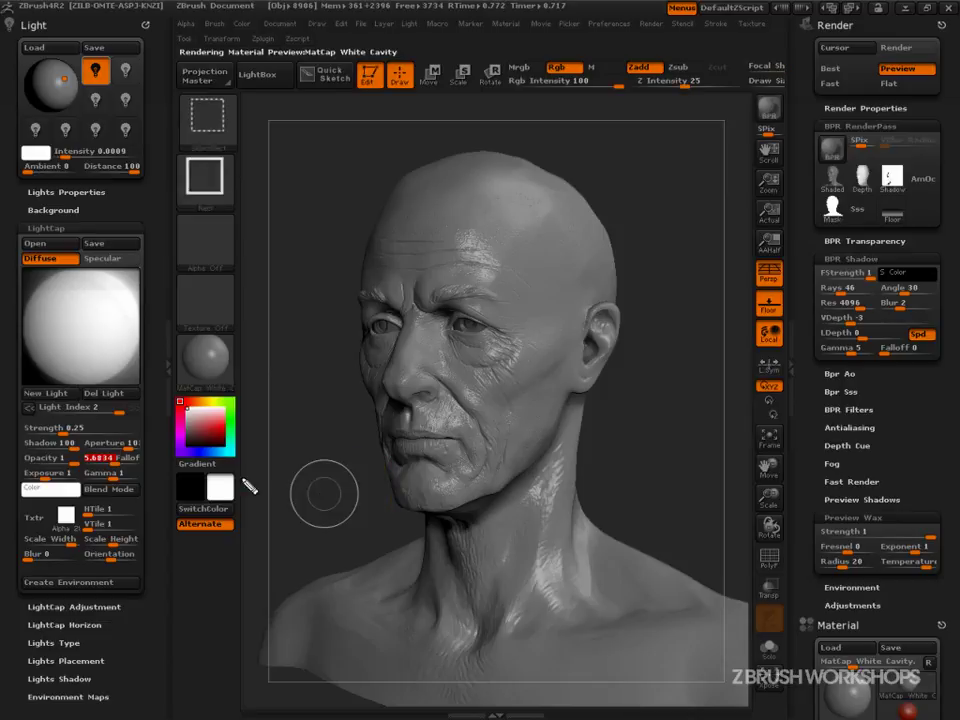
pyautogui.moveTo(43, 291); pyautogui.dragTo(86, 272)
pyautogui.moveTo(75, 268); pyautogui.dragTo(79, 279)
pyautogui.moveTo(122, 366)
pyautogui.mouseDown()
pyautogui.moveTo(135, 330)
pyautogui.moveTo(137, 341)
pyautogui.mouseUp()
pyautogui.moveTo(103, 276)
pyautogui.mouseDown()
pyautogui.moveTo(131, 289)
pyautogui.moveTo(137, 318)
pyautogui.mouseUp()
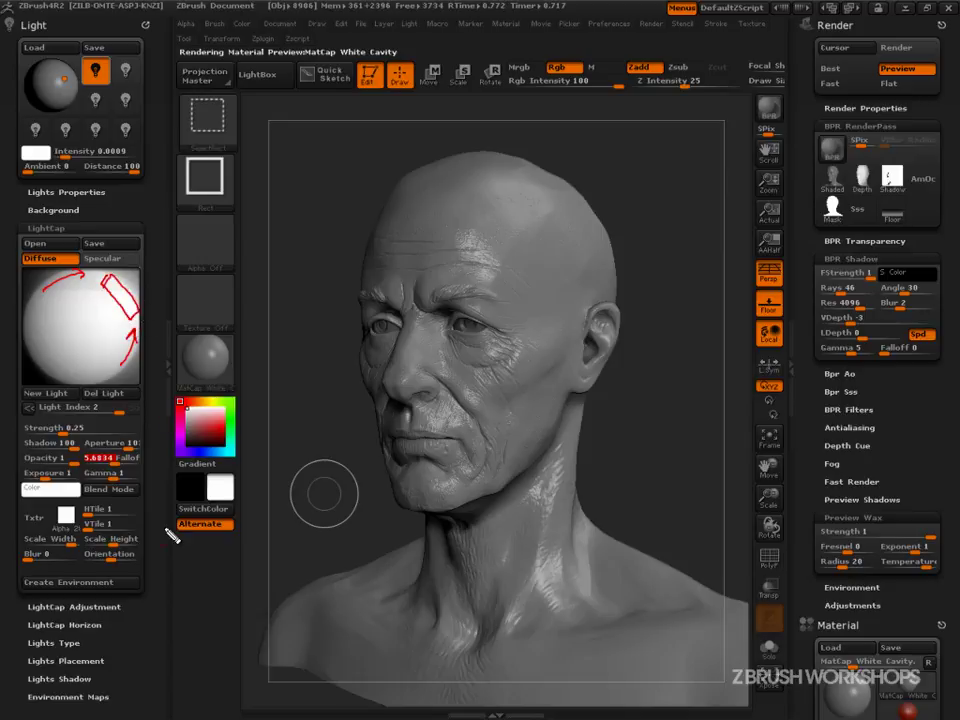
pyautogui.press('Escape')
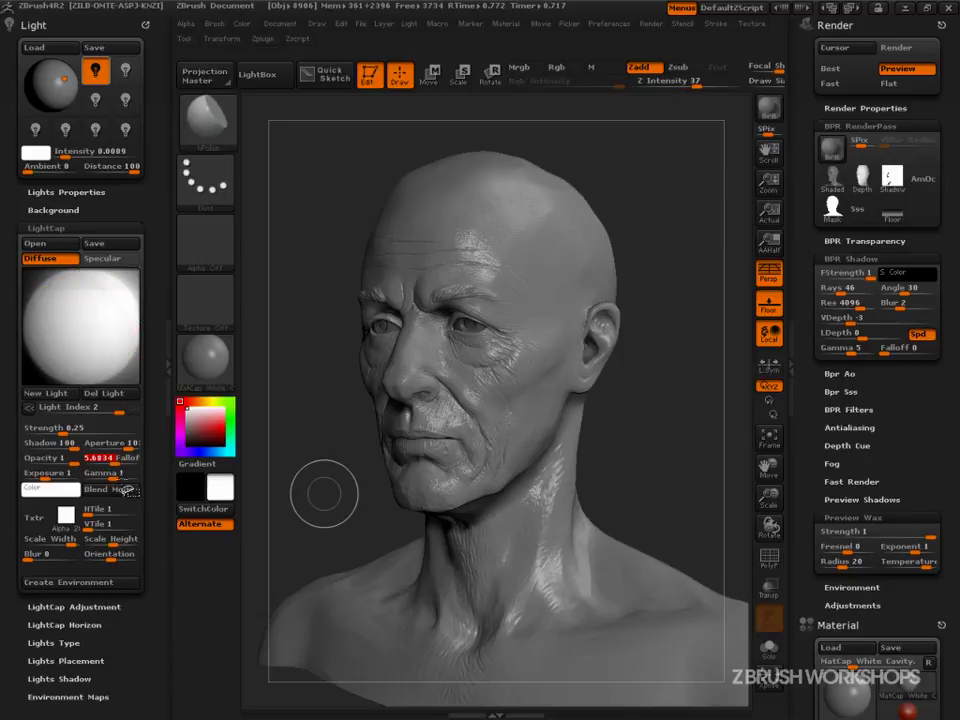
# Reduce the second LightCap light's falloff to about 2.74 and re-render the bust.
pyautogui.moveTo(115, 461); pyautogui.dragTo(111, 460)
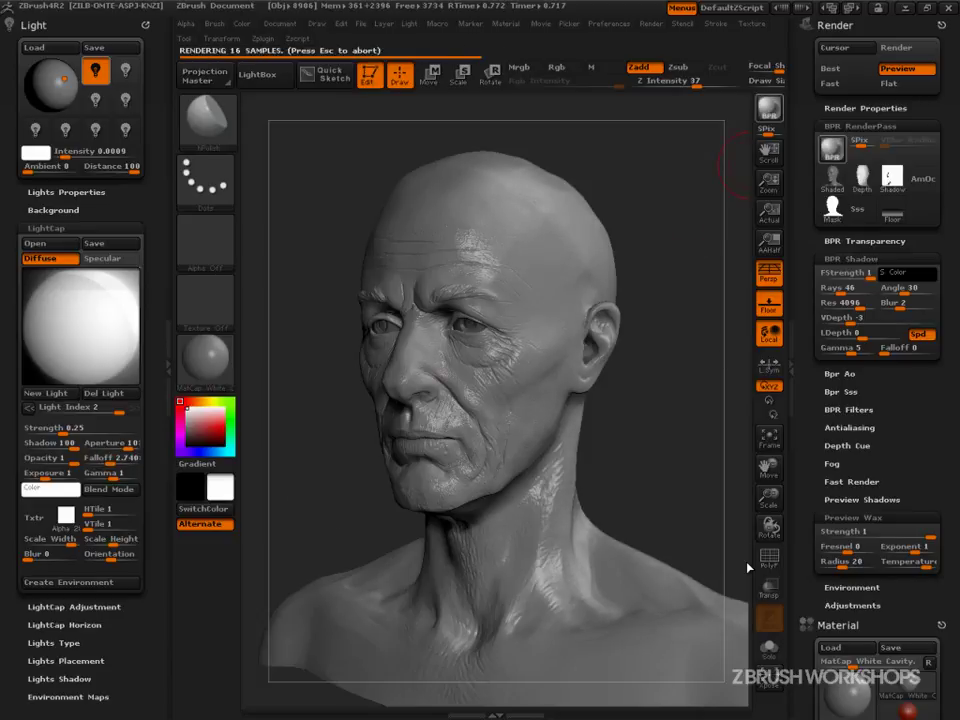
pyautogui.moveTo(748, 568); pyautogui.dragTo(746, 561)
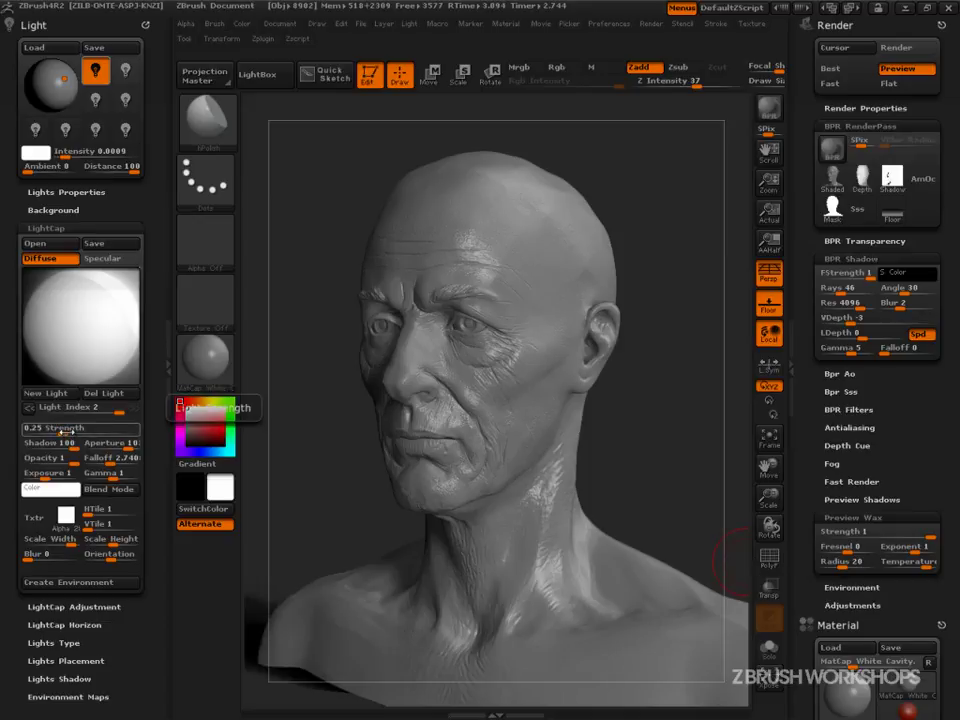
# Set the second LightCap light's strength to 0.7268 and its shadow to 0, and re-render the bust.
pyautogui.moveTo(68, 432); pyautogui.dragTo(106, 432)
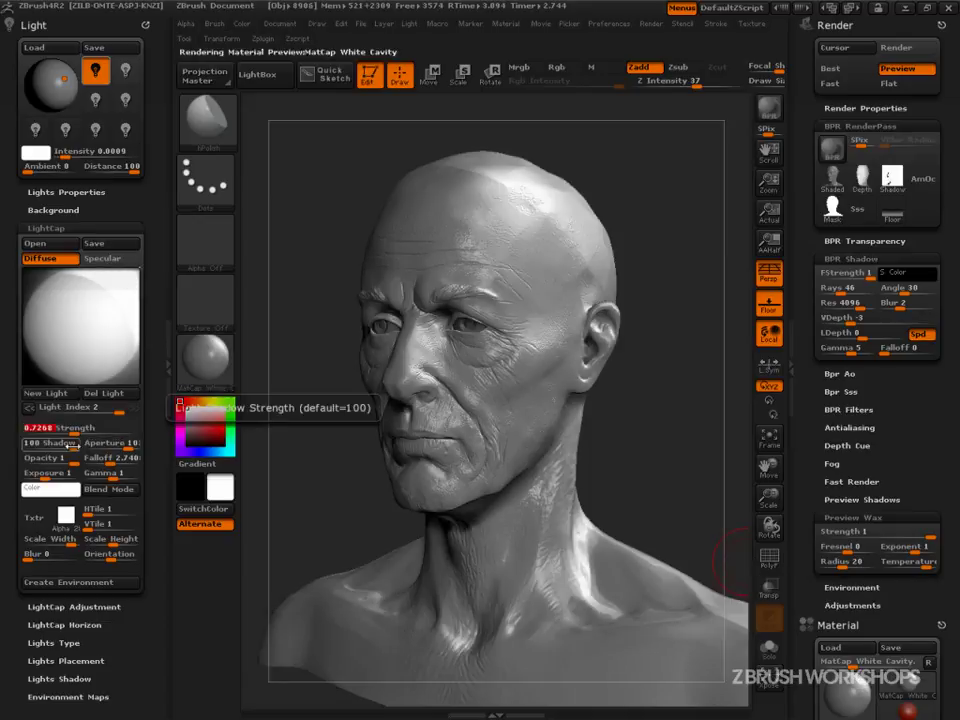
pyautogui.moveTo(40, 446); pyautogui.dragTo(24, 449)
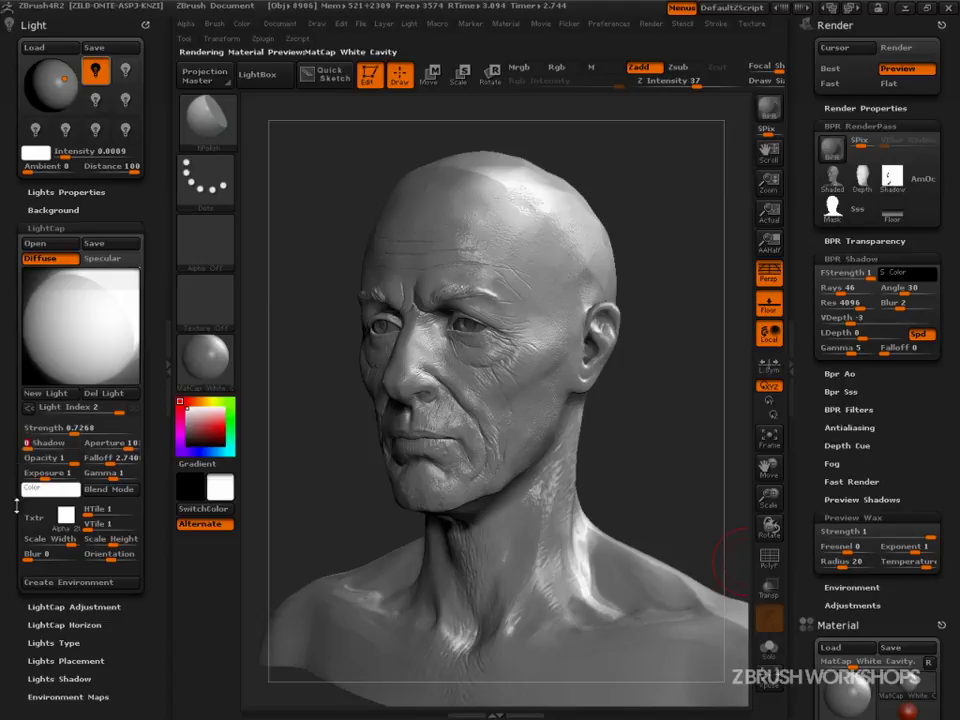
pyautogui.click(771, 113)
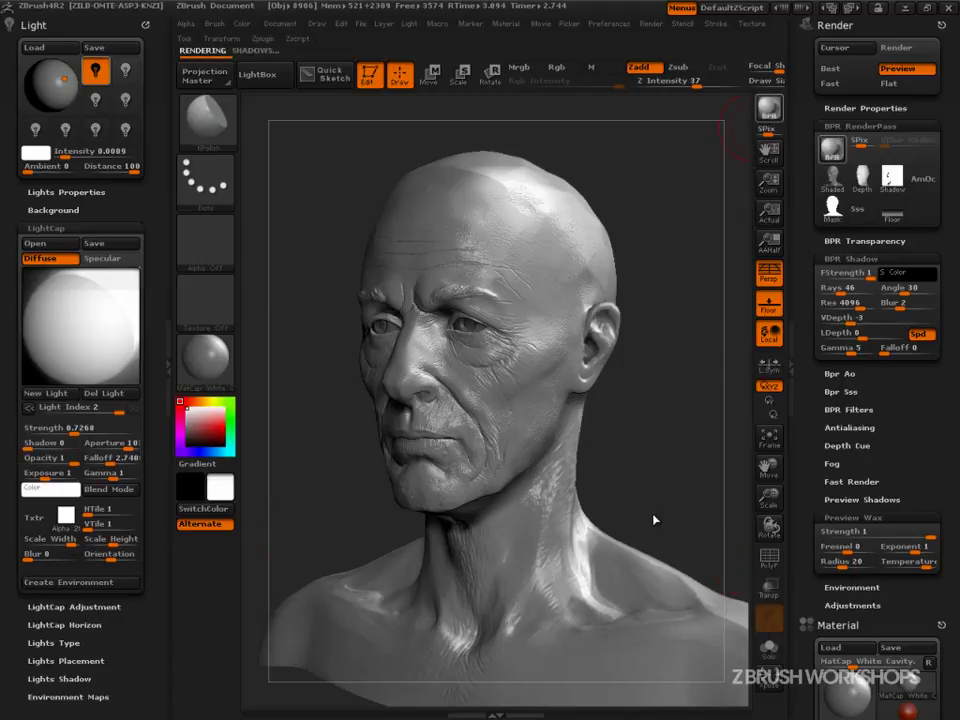
pyautogui.click(692, 571)
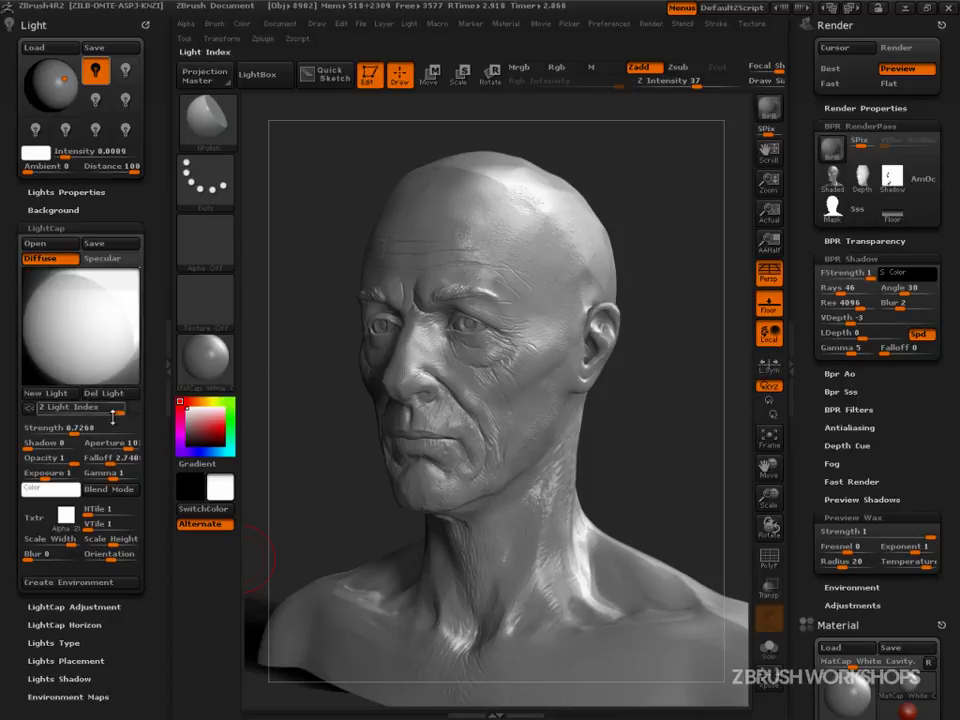
# Narrow the second LightCap light's aperture to 54.5427, move the light to the sphere's upper-right edge and re-render the bust.
pyautogui.click(130, 448)
pyautogui.moveTo(128, 448); pyautogui.dragTo(121, 449)
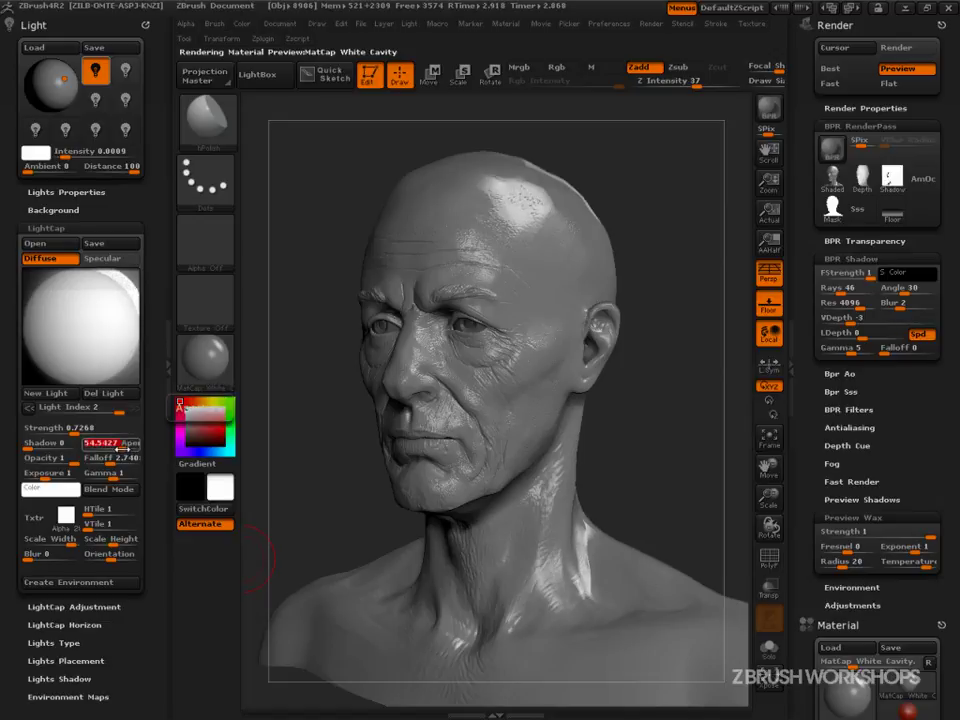
pyautogui.moveTo(129, 339)
pyautogui.mouseDown()
pyautogui.moveTo(118, 288)
pyautogui.moveTo(119, 296)
pyautogui.mouseUp()
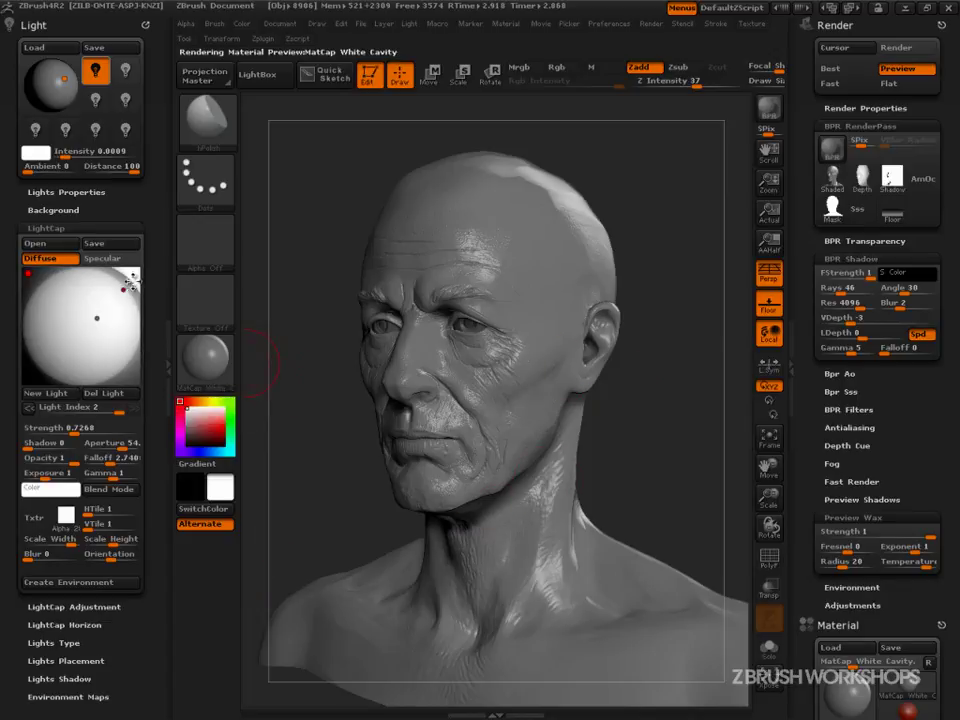
pyautogui.click(777, 111)
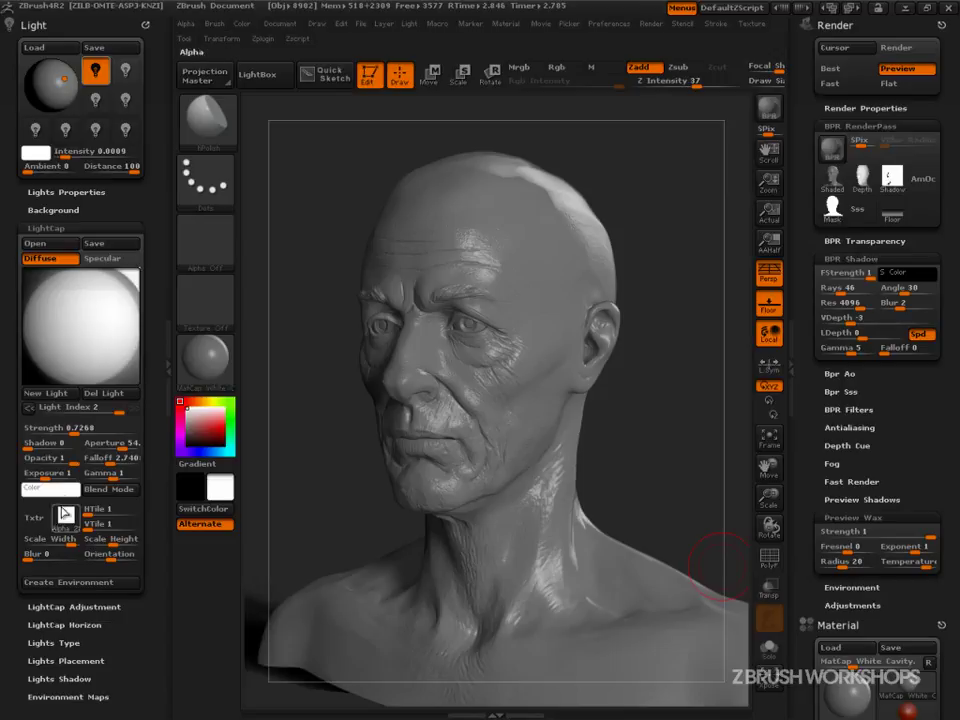
# Try Texture 01 and another preset texture on the second LightCap light, and clear its texture again.
pyautogui.click(44, 523)
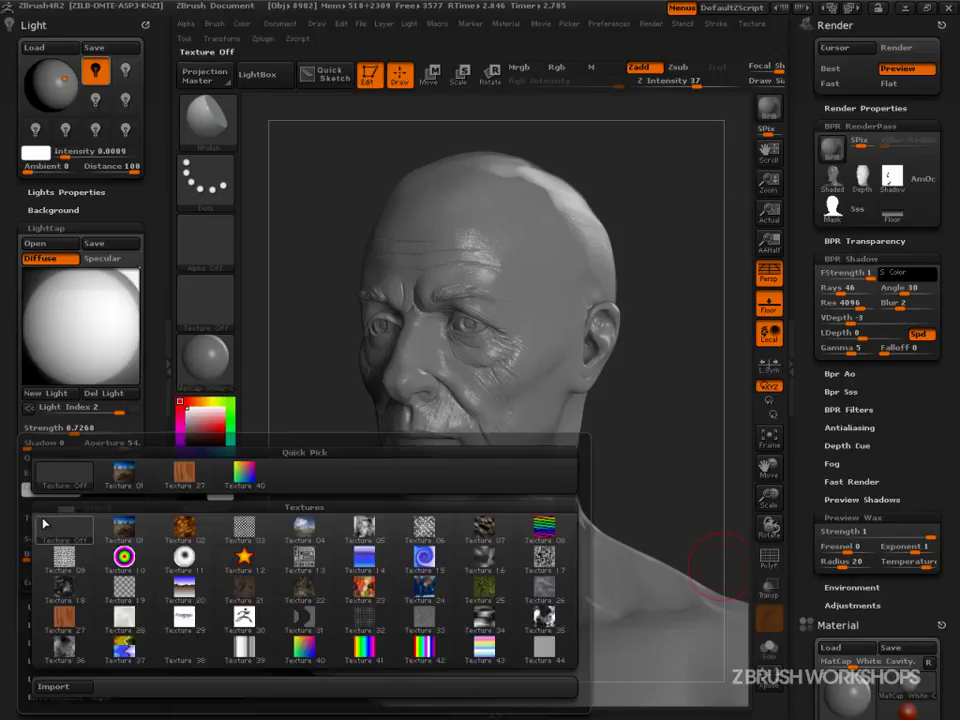
pyautogui.click(120, 525)
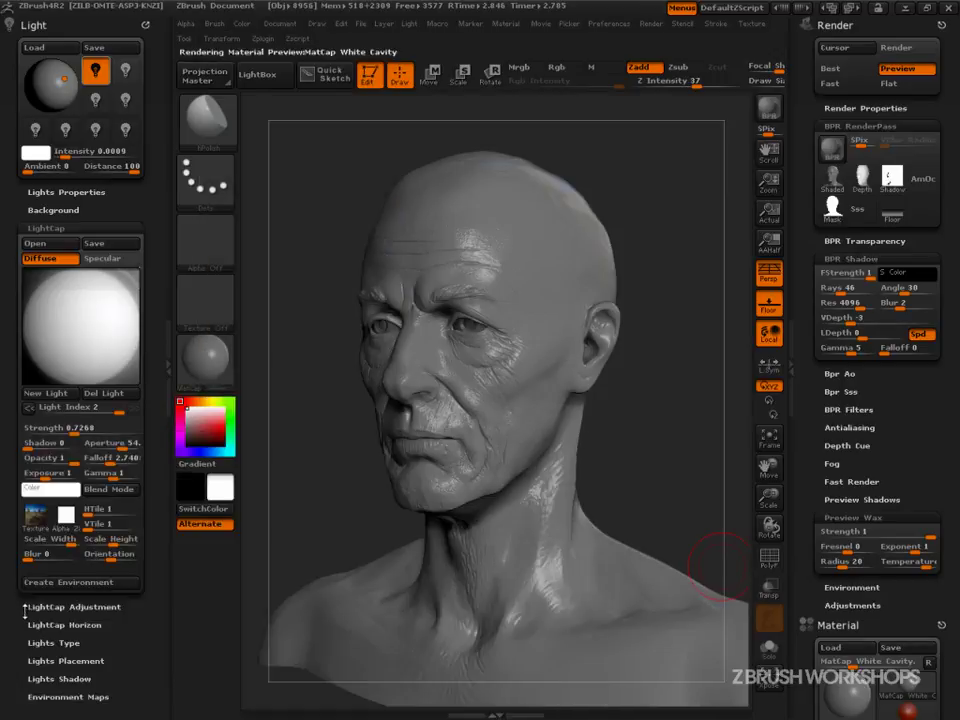
pyautogui.moveTo(40, 524)
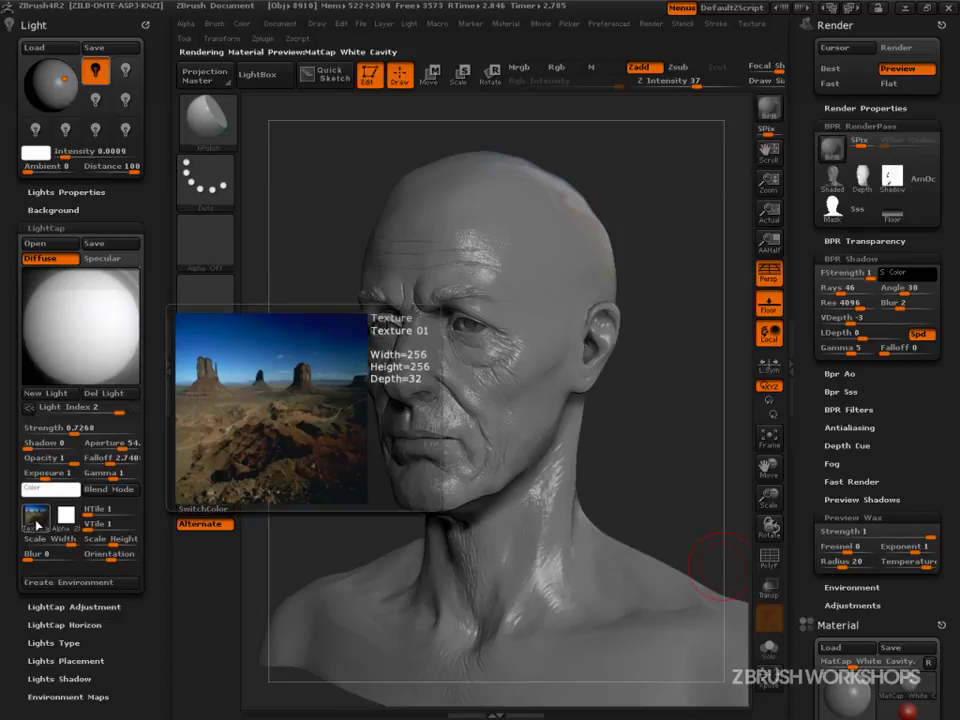
pyautogui.click(38, 525)
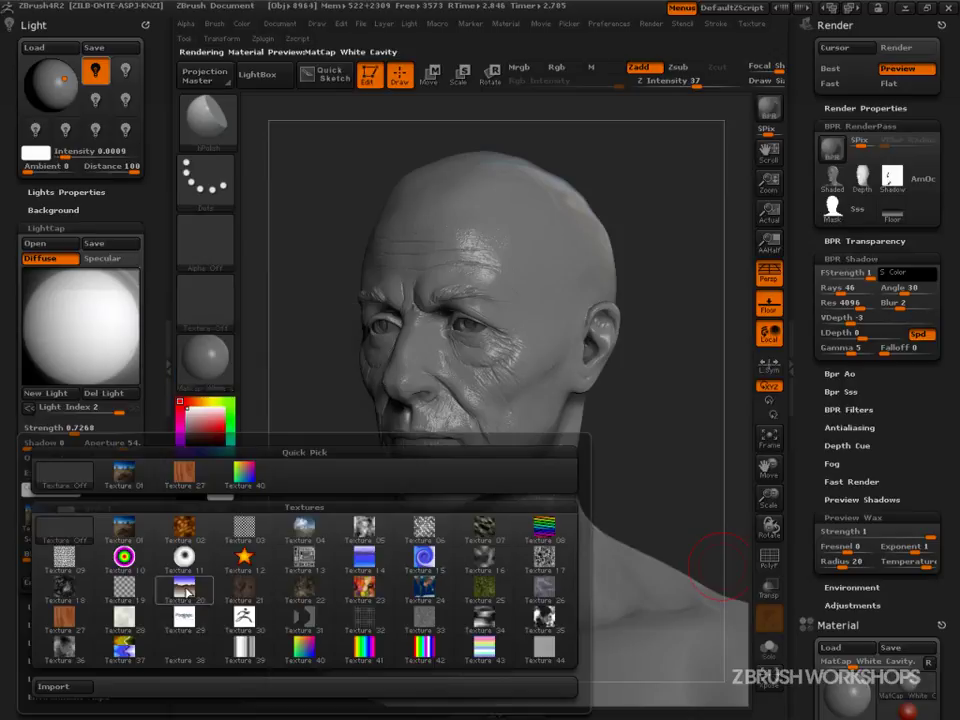
pyautogui.click(113, 628)
pyautogui.click(35, 515)
pyautogui.click(70, 486)
# Tint the second LightCap light pale blue, re-render the bust with BPR and inspect the render at different zoom levels.
pyautogui.moveTo(70, 488); pyautogui.dragTo(231, 413)
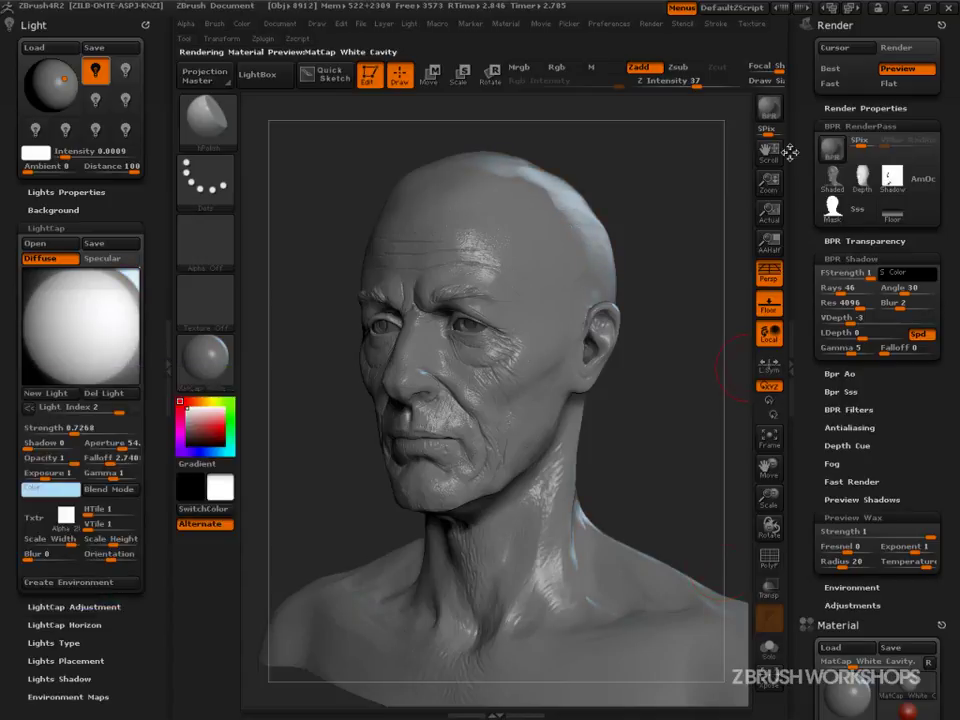
pyautogui.click(768, 108)
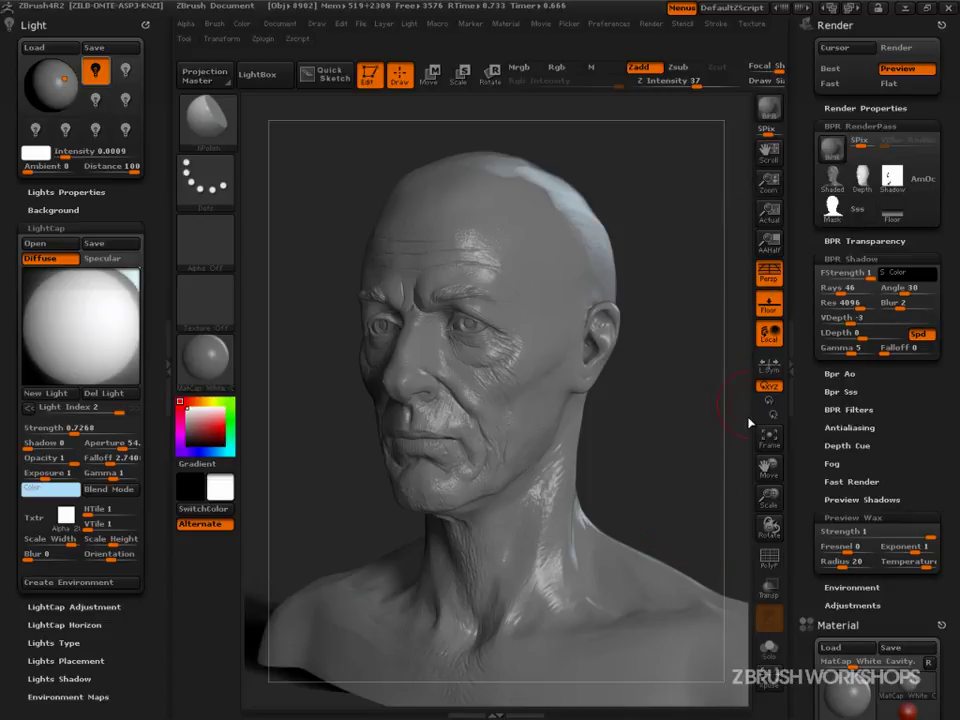
pyautogui.moveTo(768, 183); pyautogui.dragTo(665, 403)
pyautogui.moveTo(764, 152); pyautogui.dragTo(765, 160)
pyautogui.moveTo(334, 547)
pyautogui.keyDown('ctrl'); pyautogui.keyDown('shift'); pyautogui.mouseDown()
pyautogui.moveTo(302, 552)
pyautogui.moveTo(339, 617)
pyautogui.moveTo(400, 628)
pyautogui.moveTo(332, 606)
pyautogui.moveTo(358, 545)
pyautogui.mouseUp(); pyautogui.keyUp('shift'); pyautogui.keyUp('ctrl')
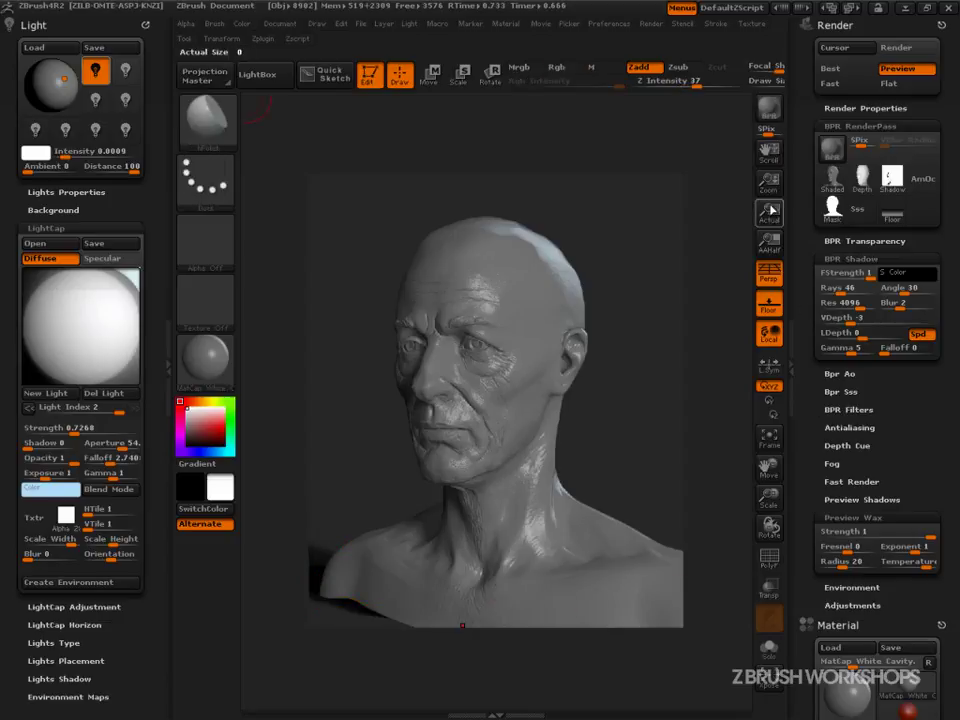
pyautogui.moveTo(768, 185); pyautogui.dragTo(729, 371)
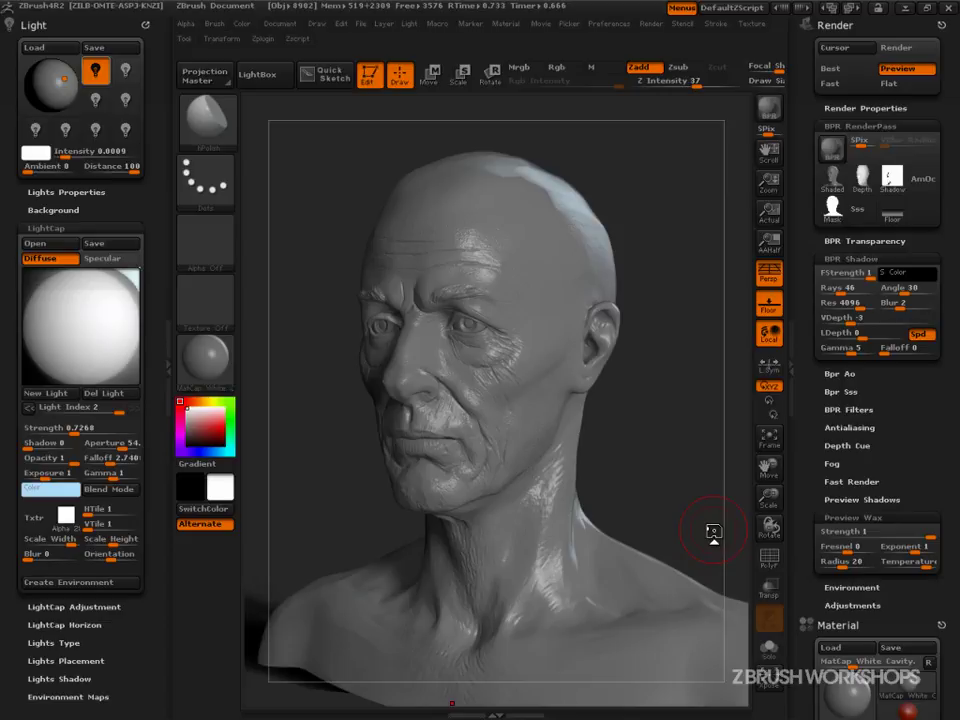
# Examine the image texture in the MatCap White Cavity material's modifiers.
pyautogui.scroll(-5, 917, 461)
pyautogui.moveTo(938, 470); pyautogui.dragTo(948, 355)
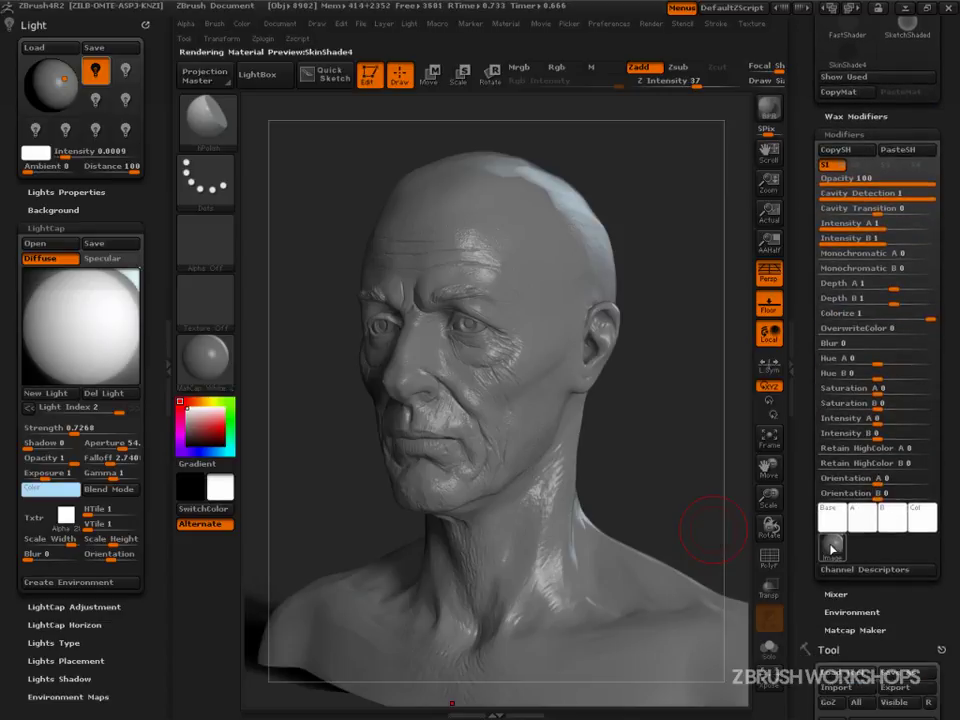
pyautogui.moveTo(831, 548)
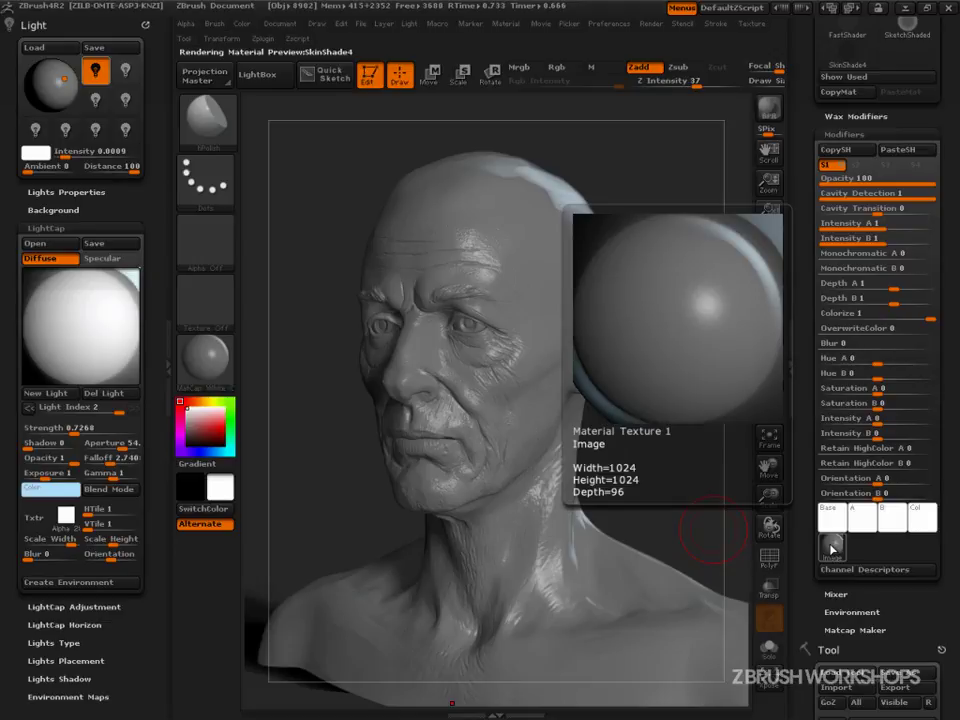
# Save the material in the ZBrush 4R2 ZStartup\Materials folder under a new file name starting with "MatCap Grey".
pyautogui.scroll(5, 805, 208)
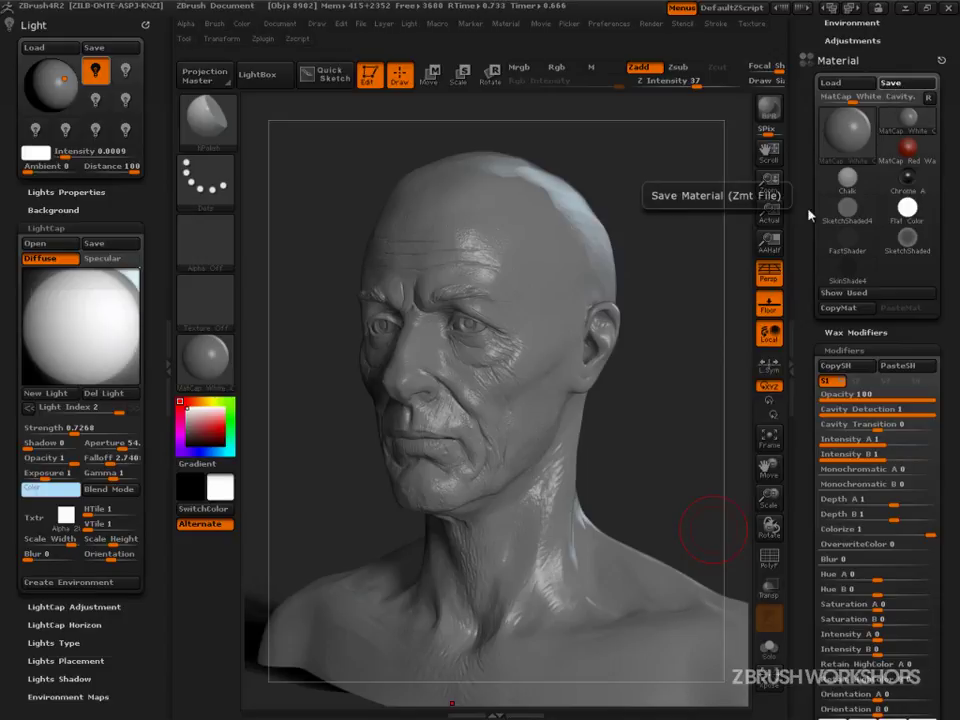
pyautogui.click(885, 97)
pyautogui.click(70, 165)
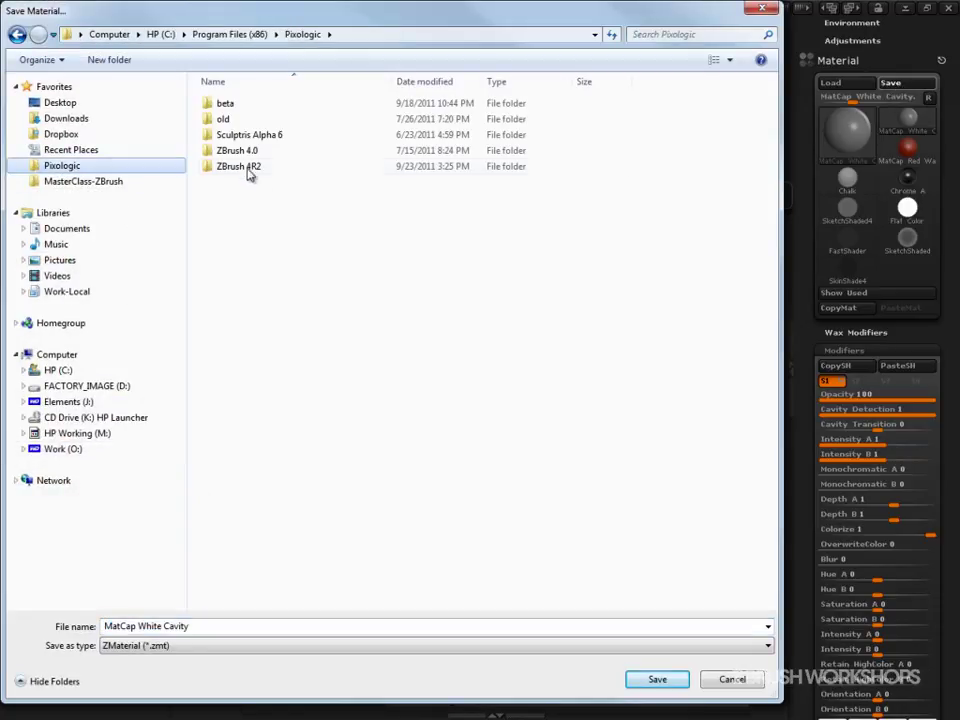
pyautogui.doubleClick(240, 167)
pyautogui.click(236, 341)
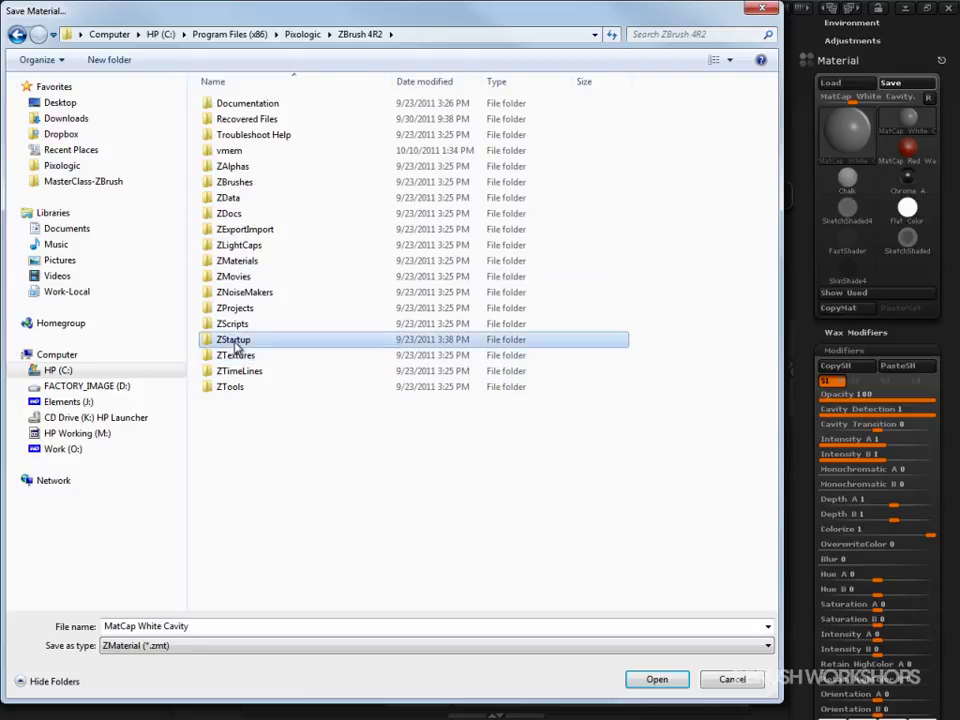
pyautogui.doubleClick(236, 341)
pyautogui.doubleClick(240, 215)
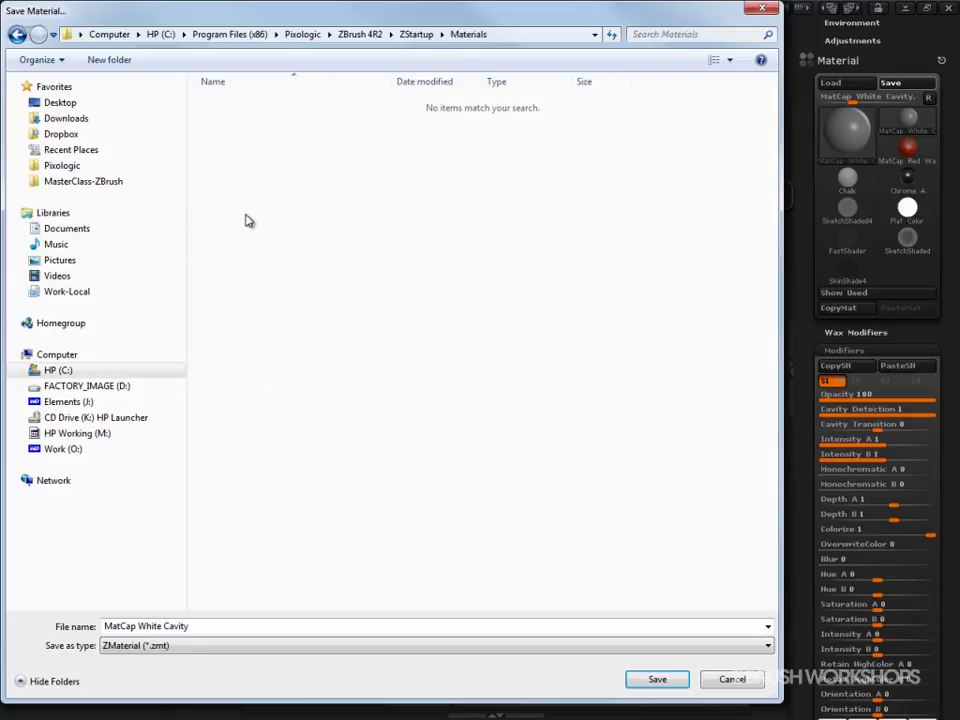
pyautogui.click(231, 628)
pyautogui.click(256, 622)
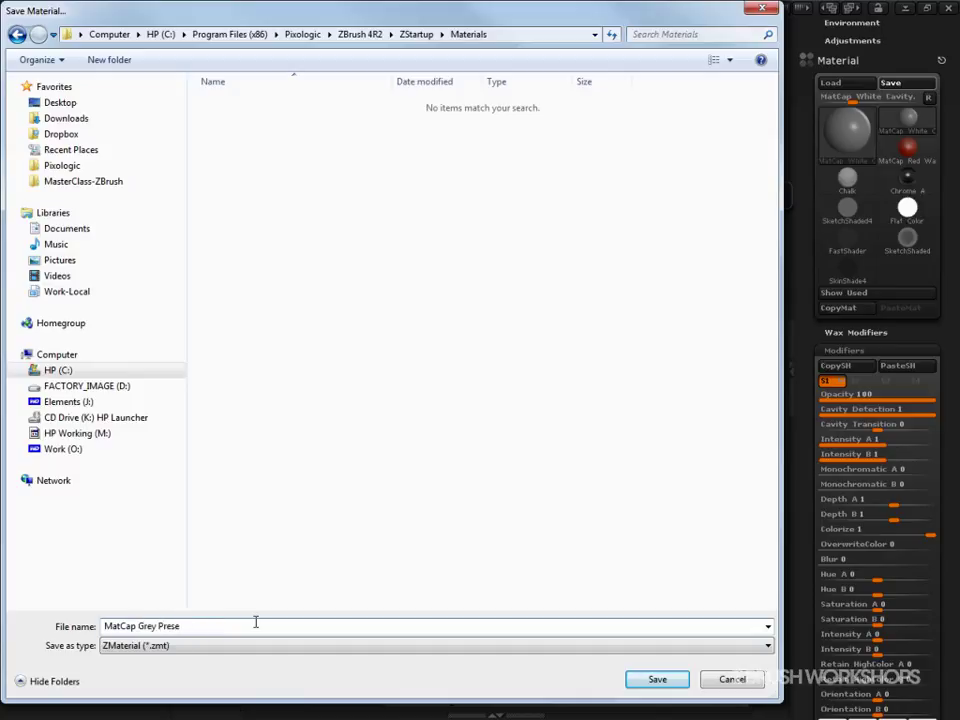
pyautogui.press('Return')
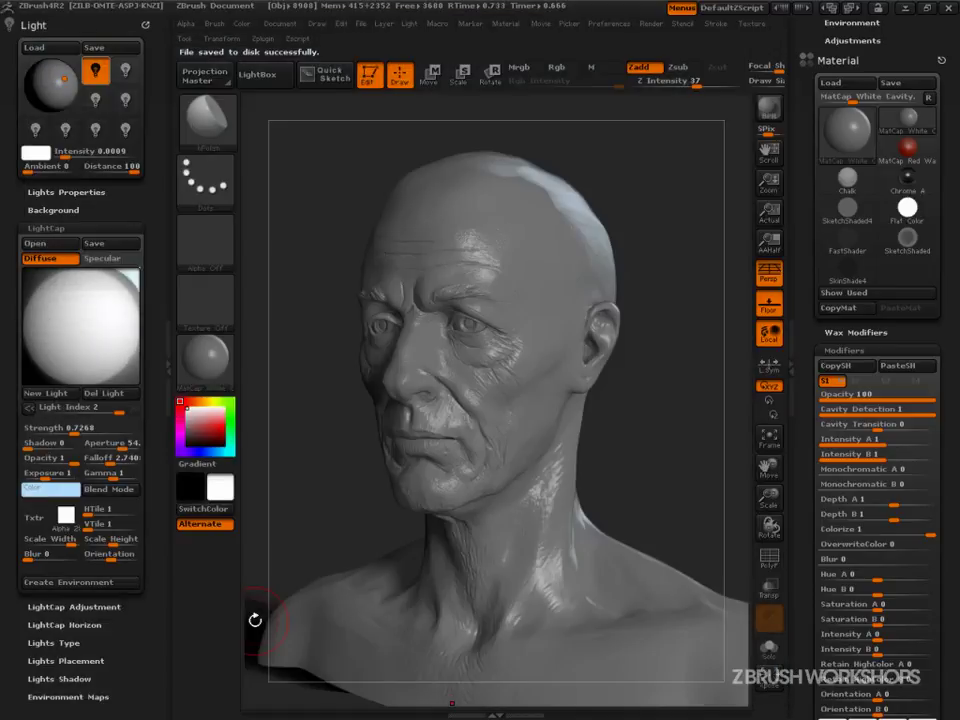